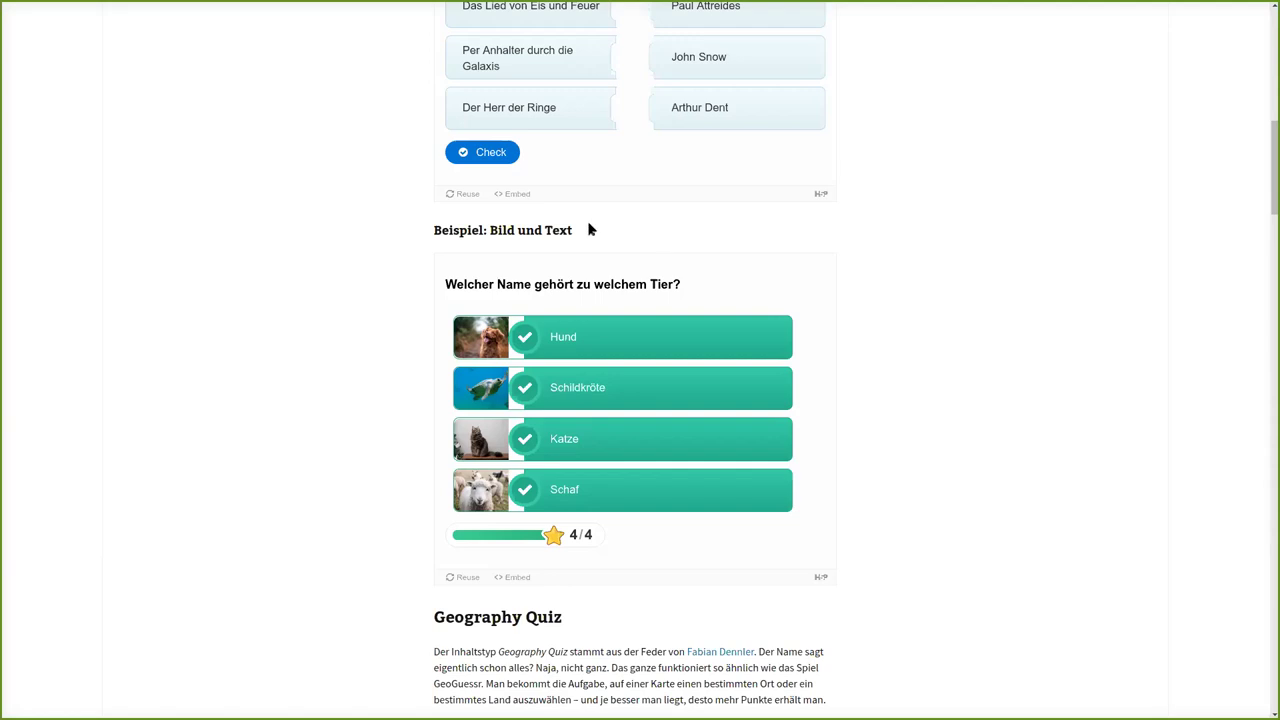
# Download the "Bild und Text" matching example as h5p-matching-bilder-91.h5p to the Desktop.
pyautogui.click(467, 578)
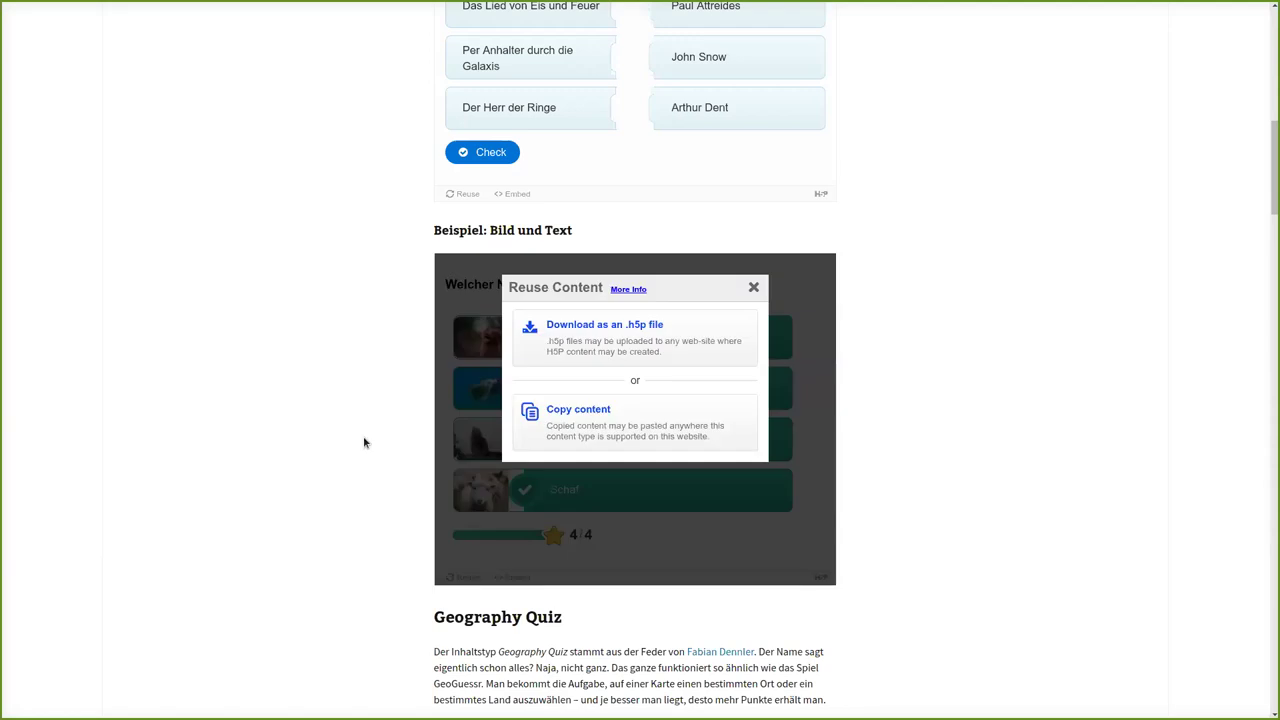
pyautogui.click(637, 333)
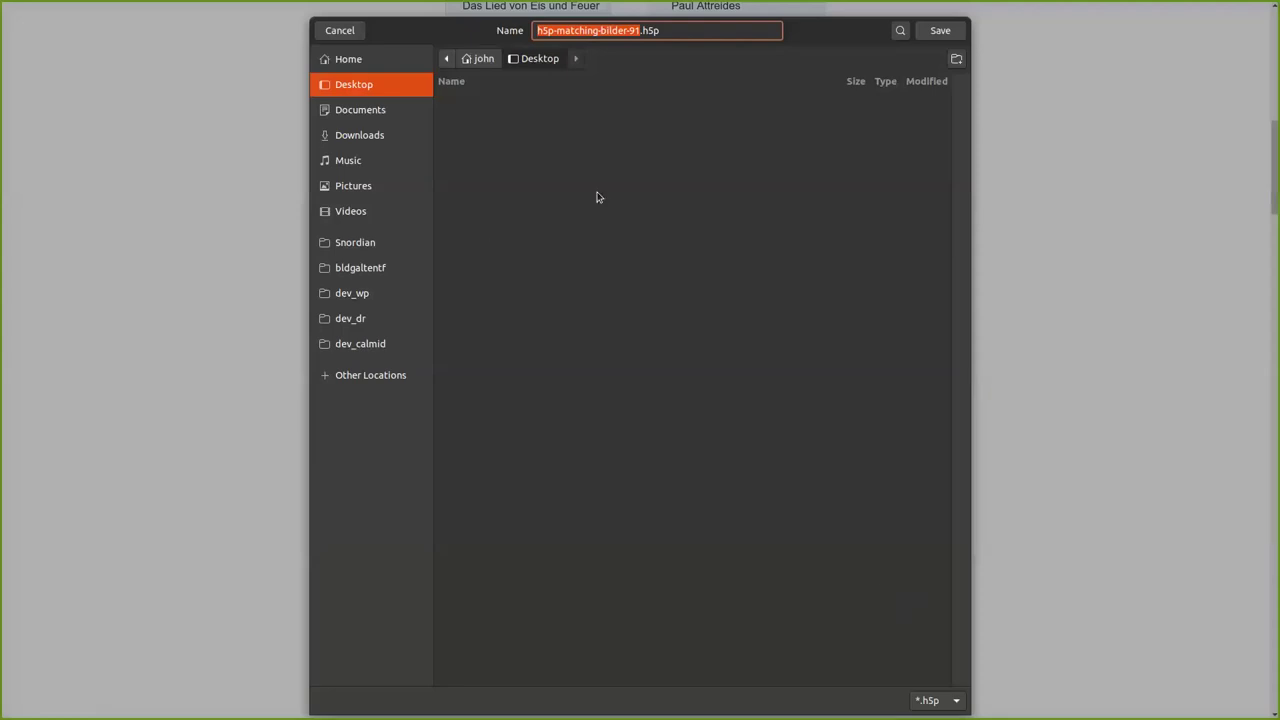
pyautogui.click(924, 28)
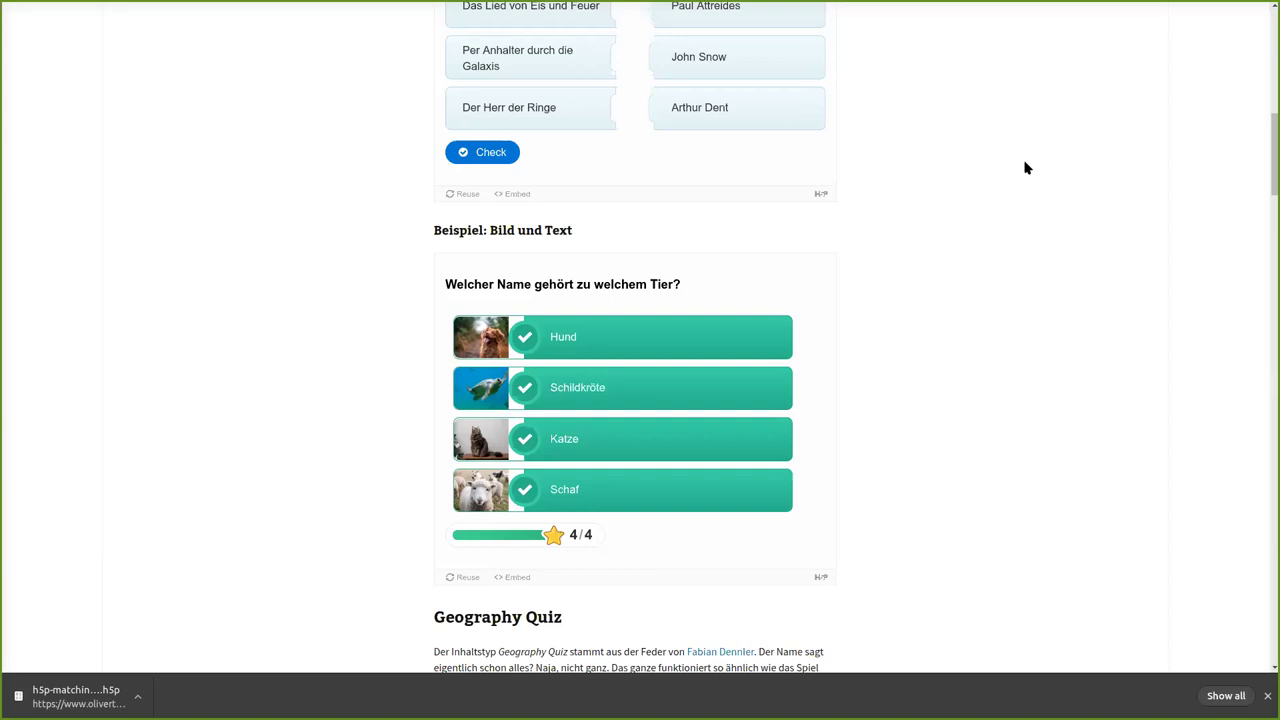
# Switch to the WordPress Demo dashboard and start adding a new H5P content item.
pyautogui.hotkey('ctrl', 'Tab')
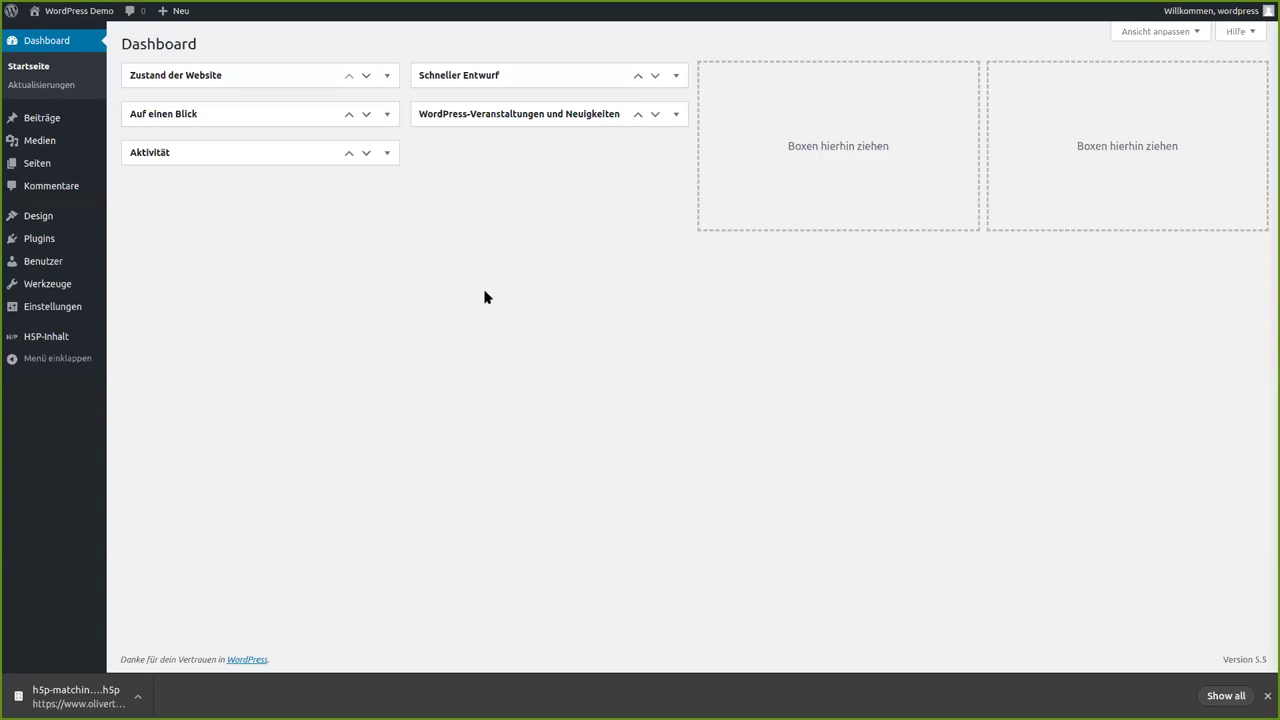
pyautogui.click(62, 342)
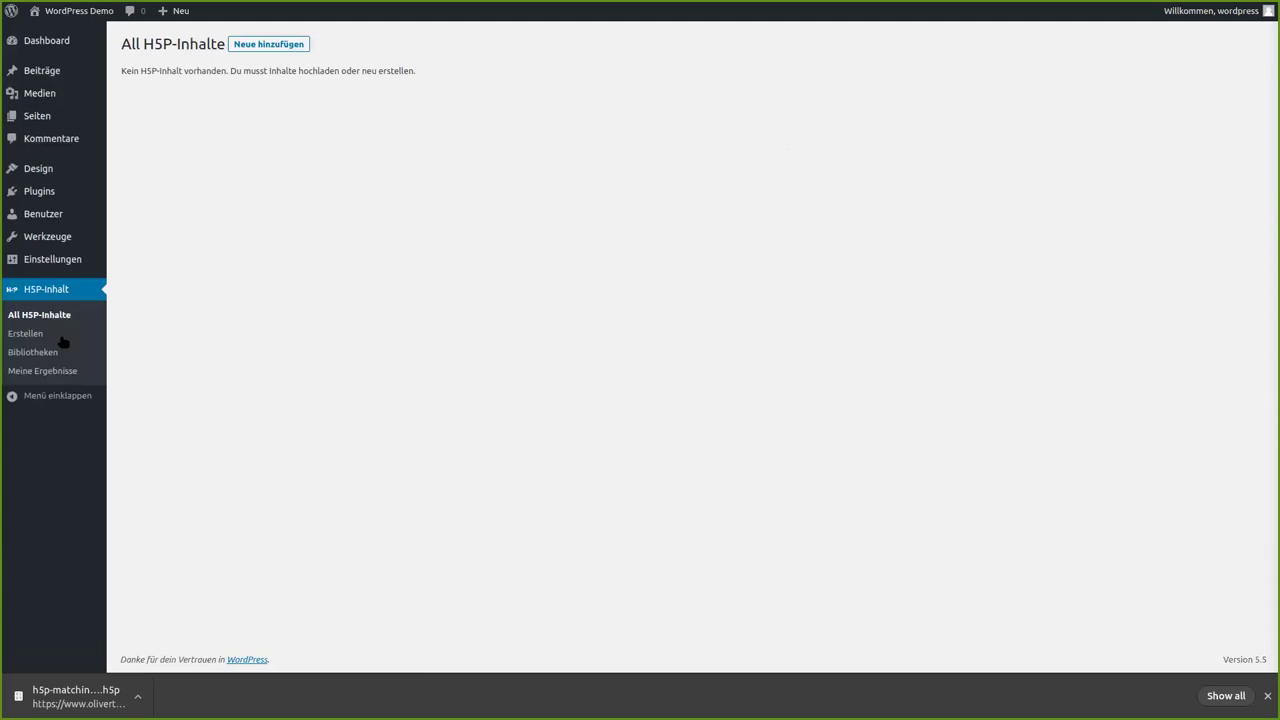
pyautogui.click(295, 47)
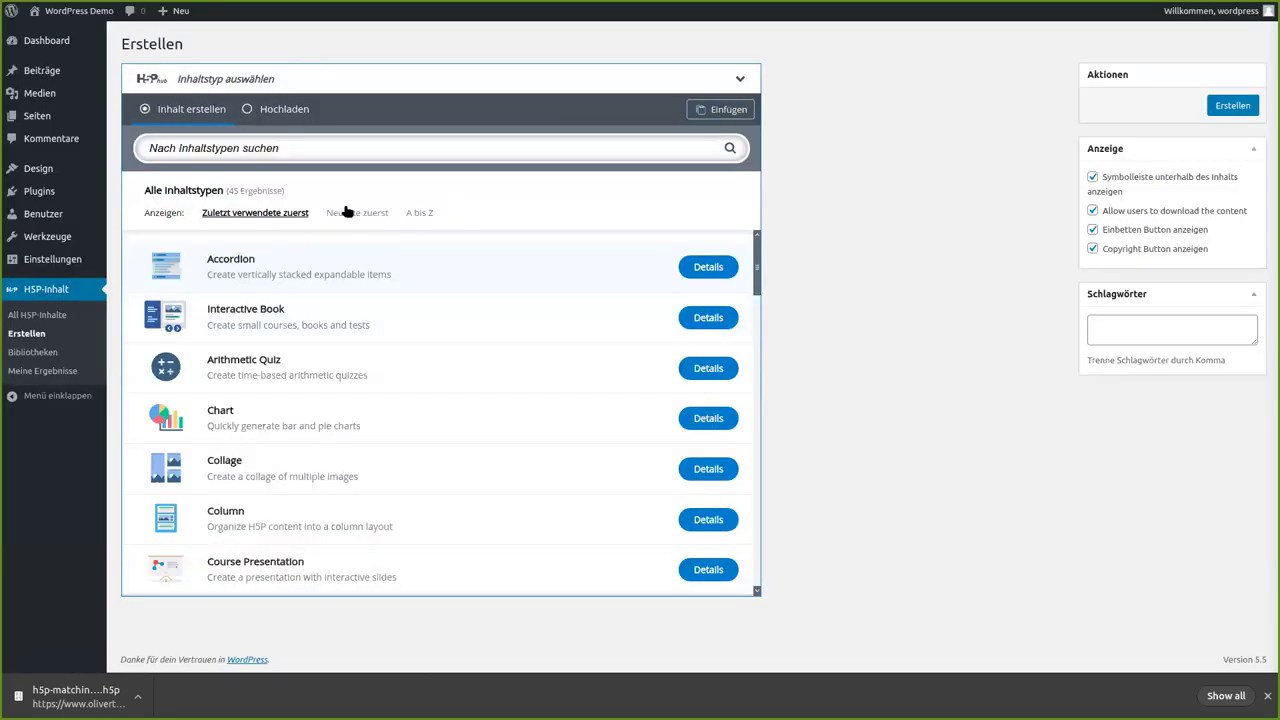
# Look through the available H5P content types, search them for "Match", and clear the search.
pyautogui.moveTo(758, 263); pyautogui.dragTo(762, 490)
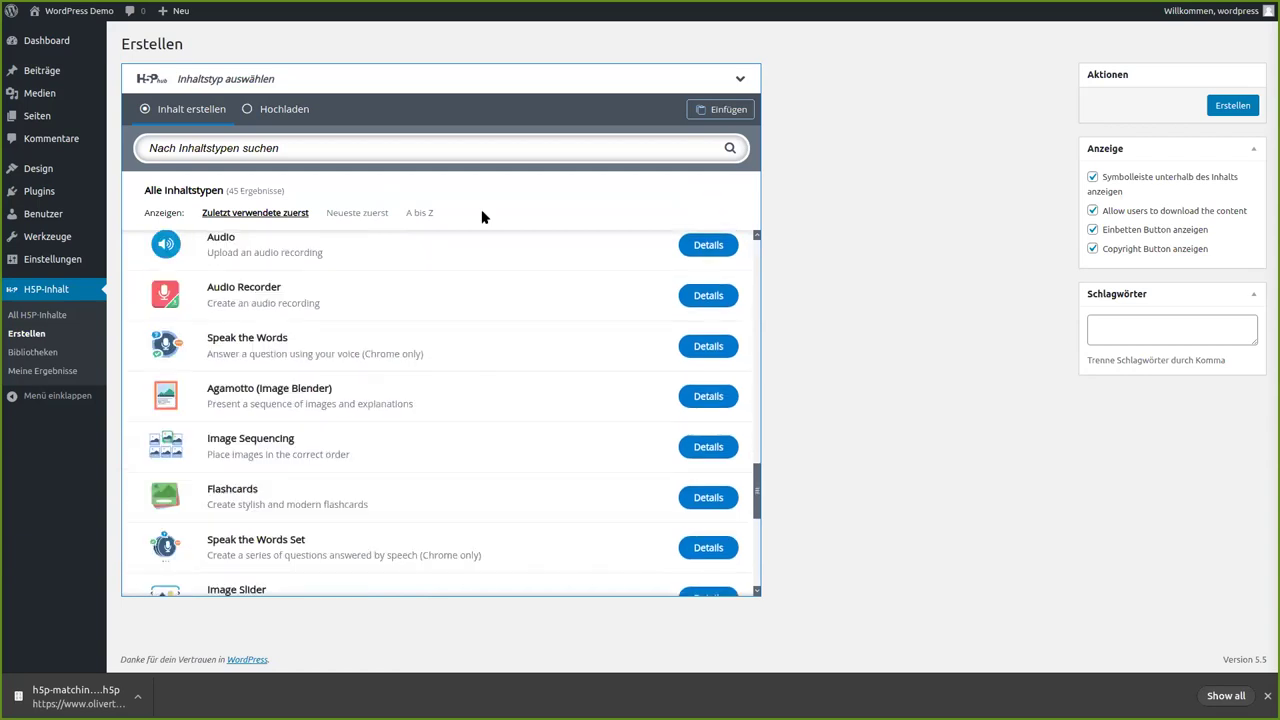
pyautogui.click(489, 148)
pyautogui.write('Math')
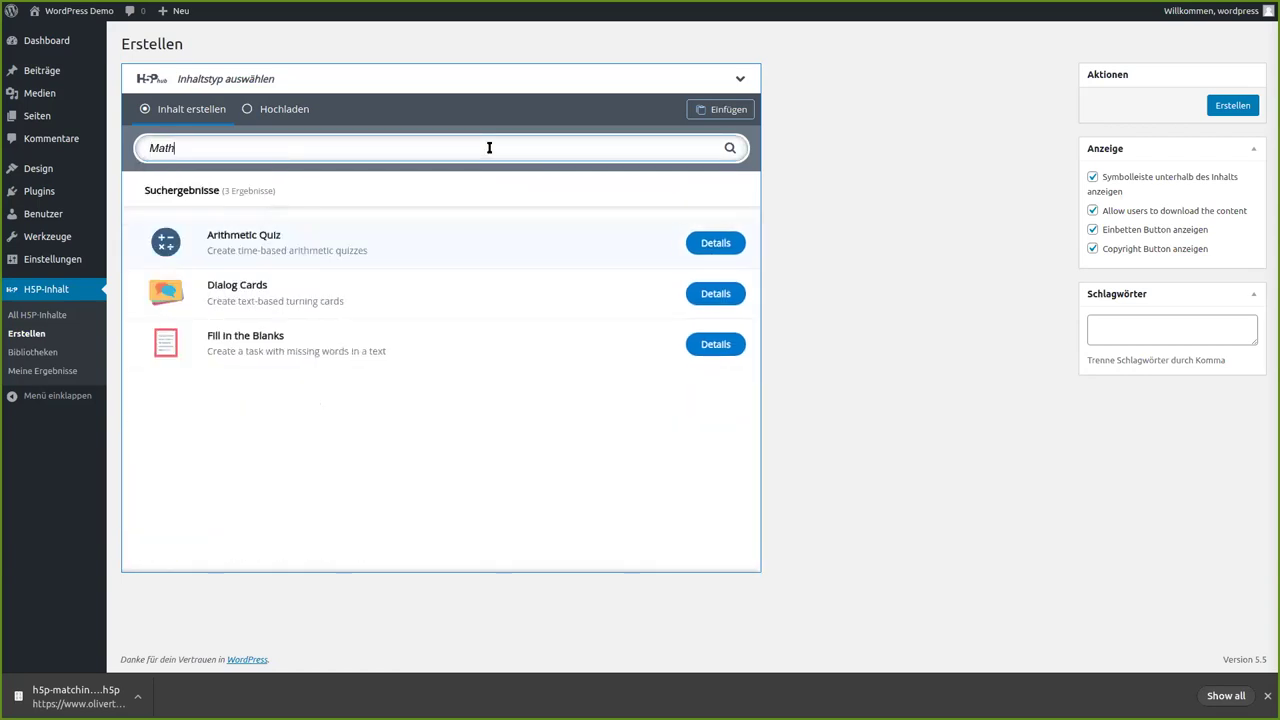
pyautogui.press('BackSpace')
pyautogui.write('ch')
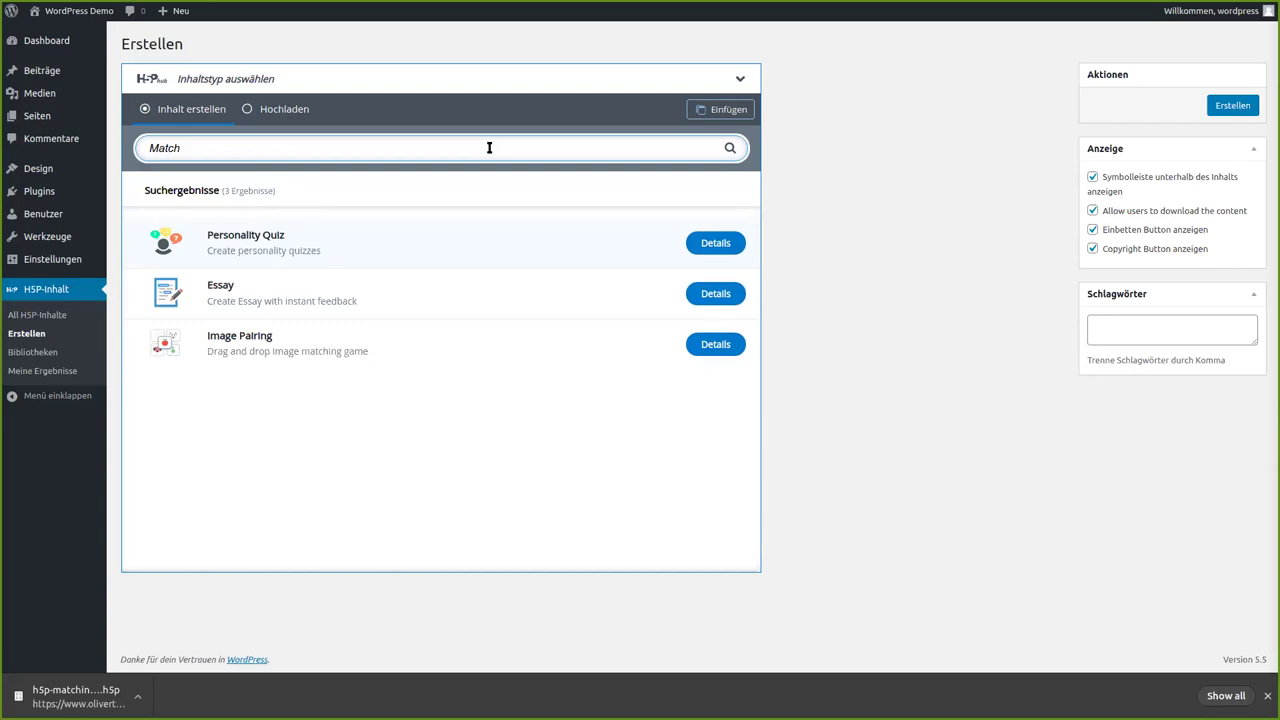
pyautogui.hotkey('ctrl', 'a')
pyautogui.press('BackSpace')
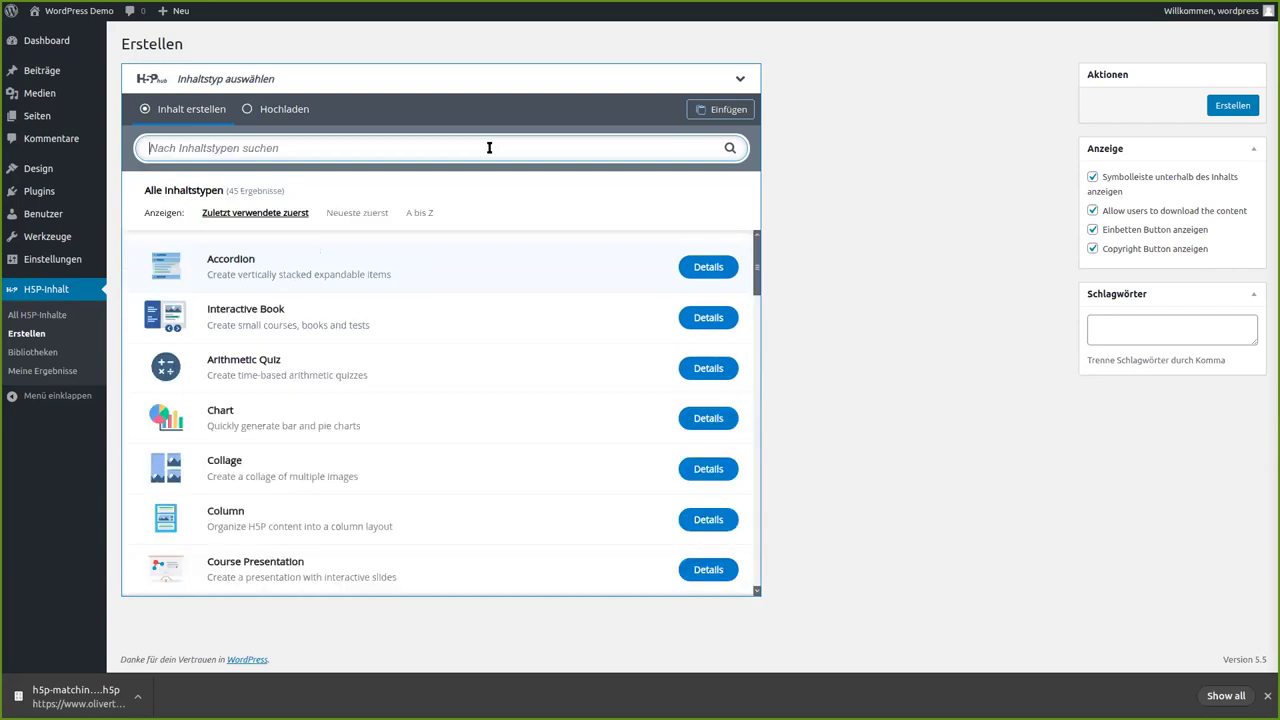
# Upload h5p-matching-bilder-91.h5p from the Desktop and use it as the new content.
pyautogui.click(296, 111)
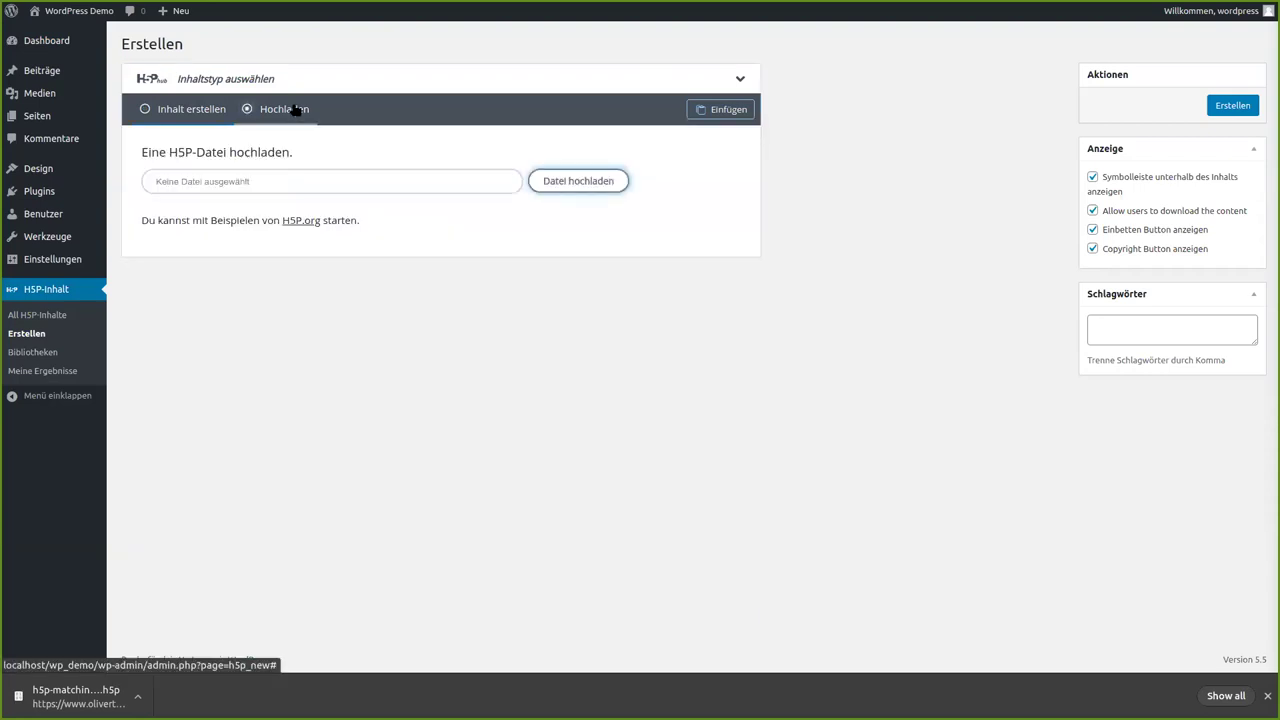
pyautogui.click(297, 182)
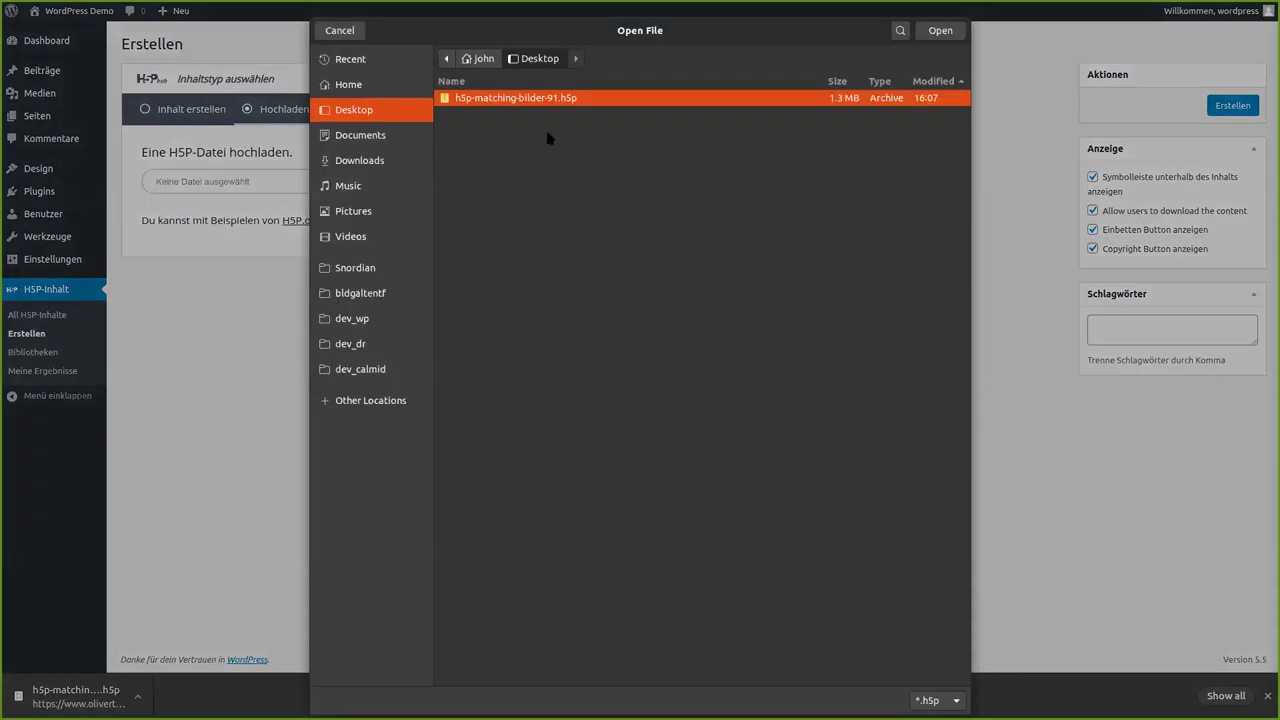
pyautogui.click(945, 32)
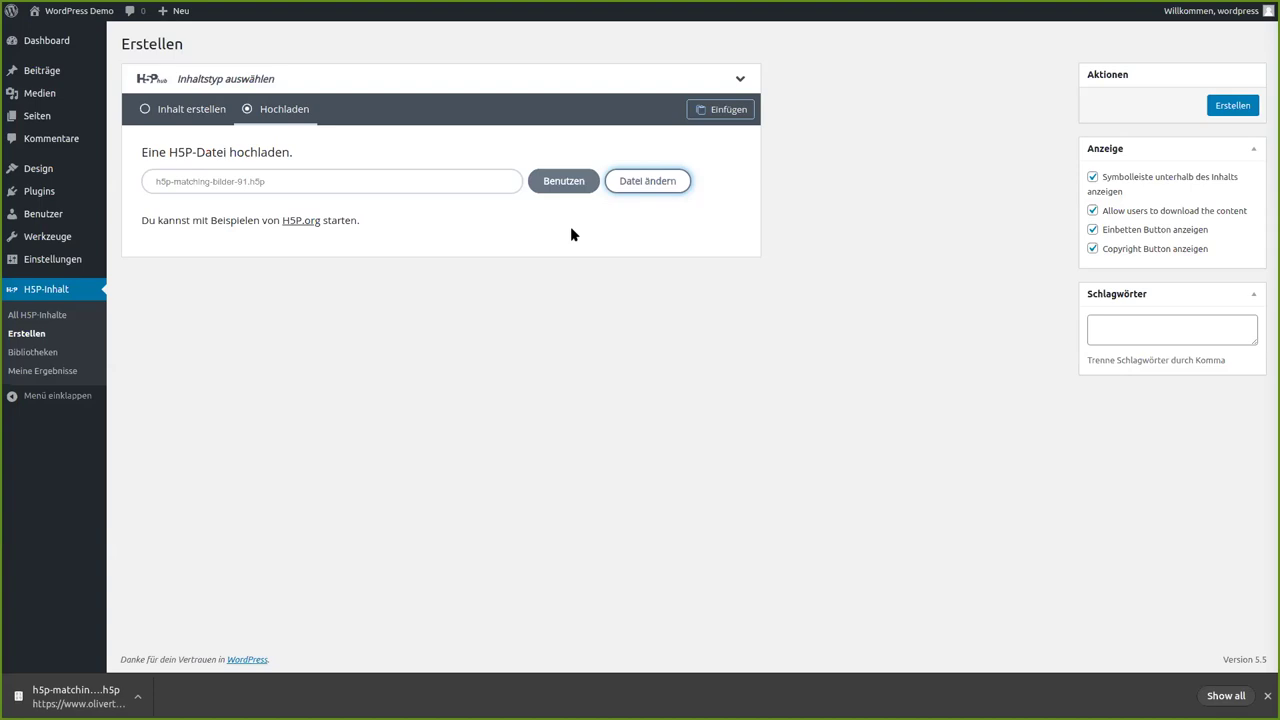
pyautogui.click(564, 181)
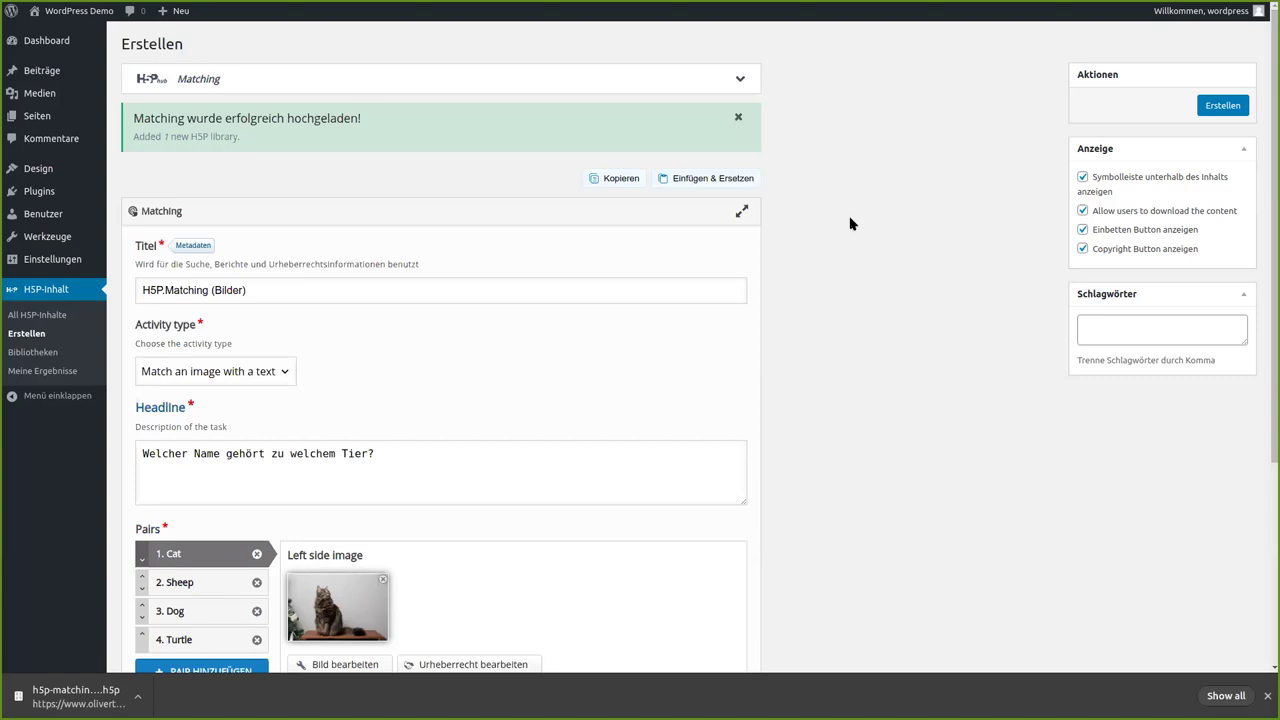
# Review the Matching form's activity type options, keeping "Match an image with a text", and examine the headline, the pairs and the Sheep pair.
pyautogui.scroll(-1, 395, 212)
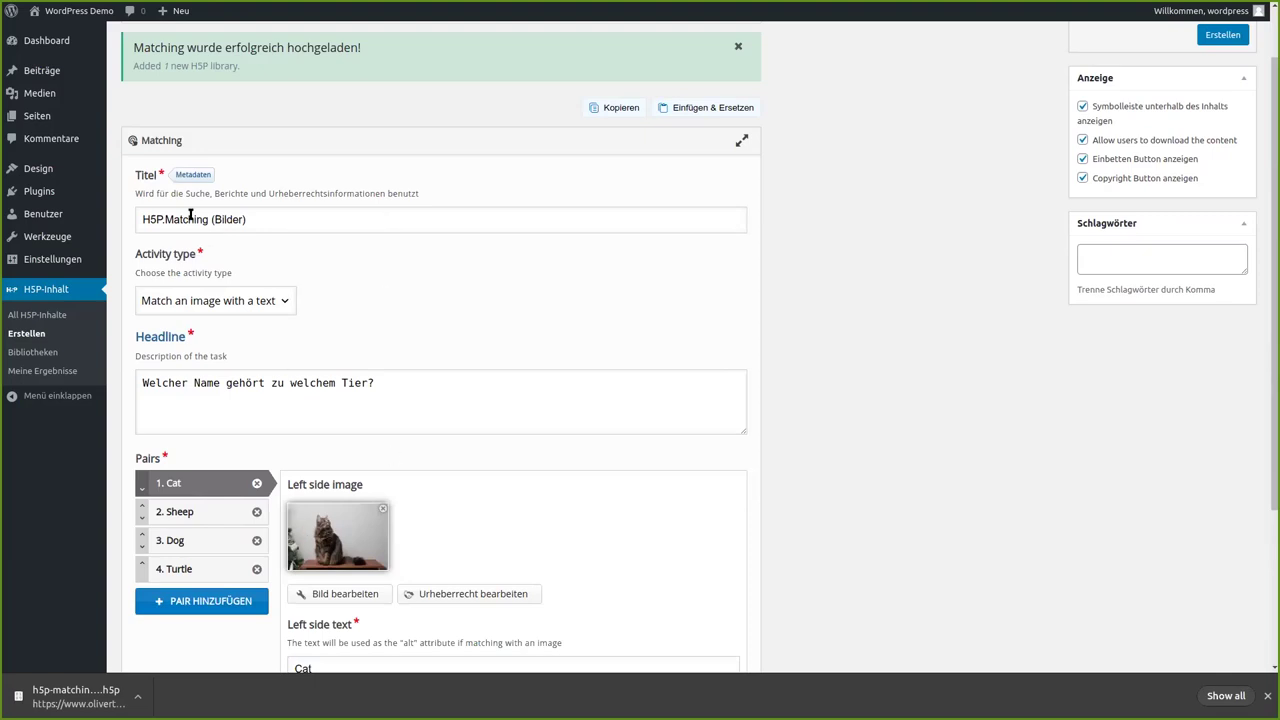
pyautogui.scroll(-1, 312, 225)
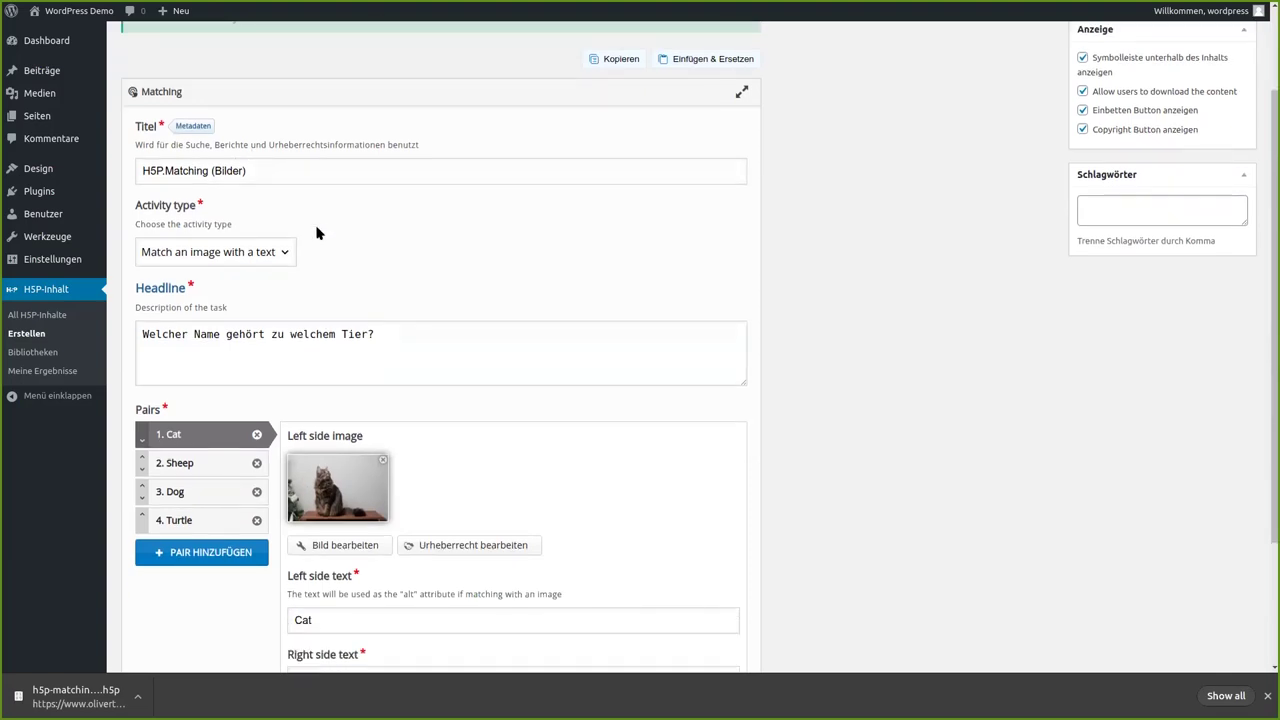
pyautogui.scroll(-1, 316, 233)
pyautogui.click(283, 197)
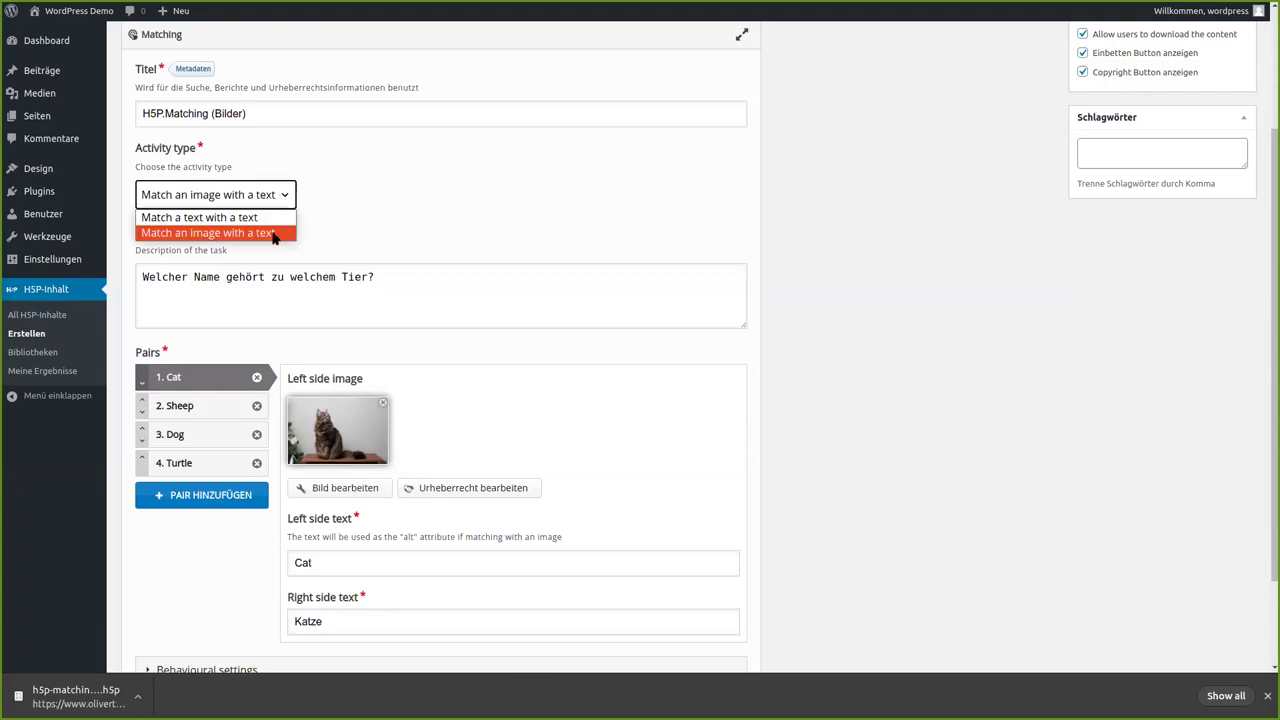
pyautogui.click(340, 231)
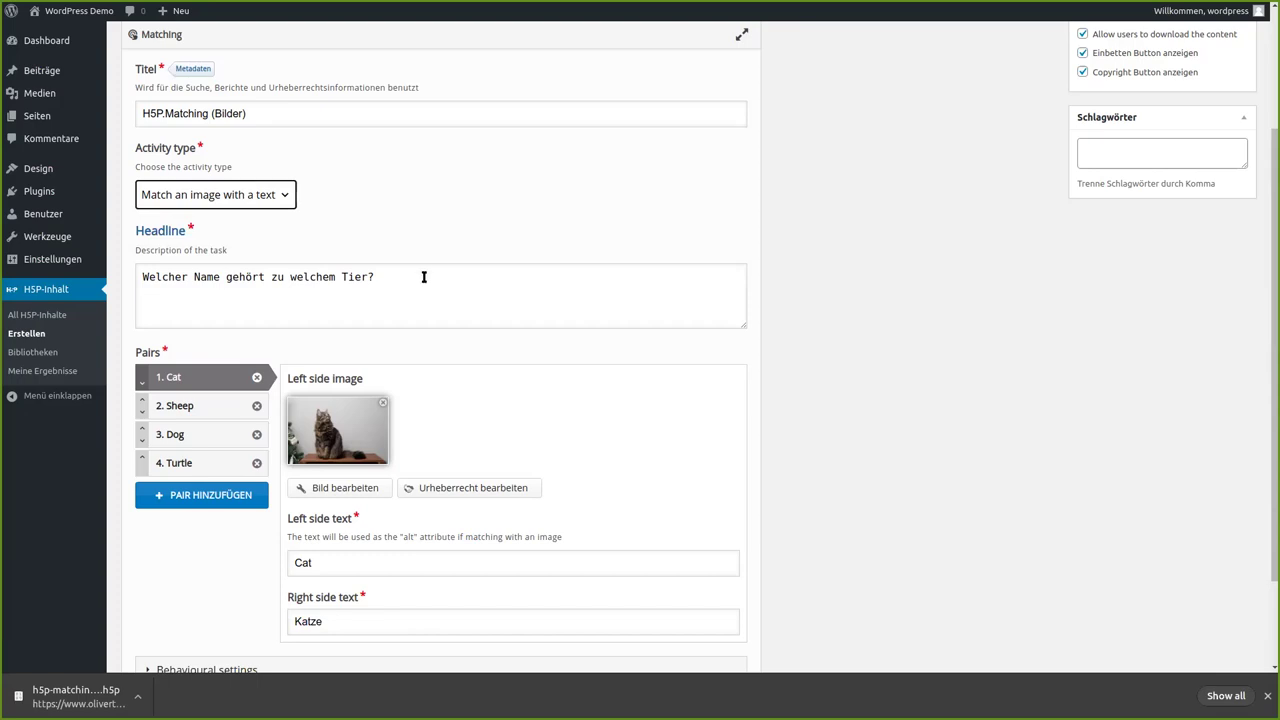
pyautogui.scroll(-2, 427, 258)
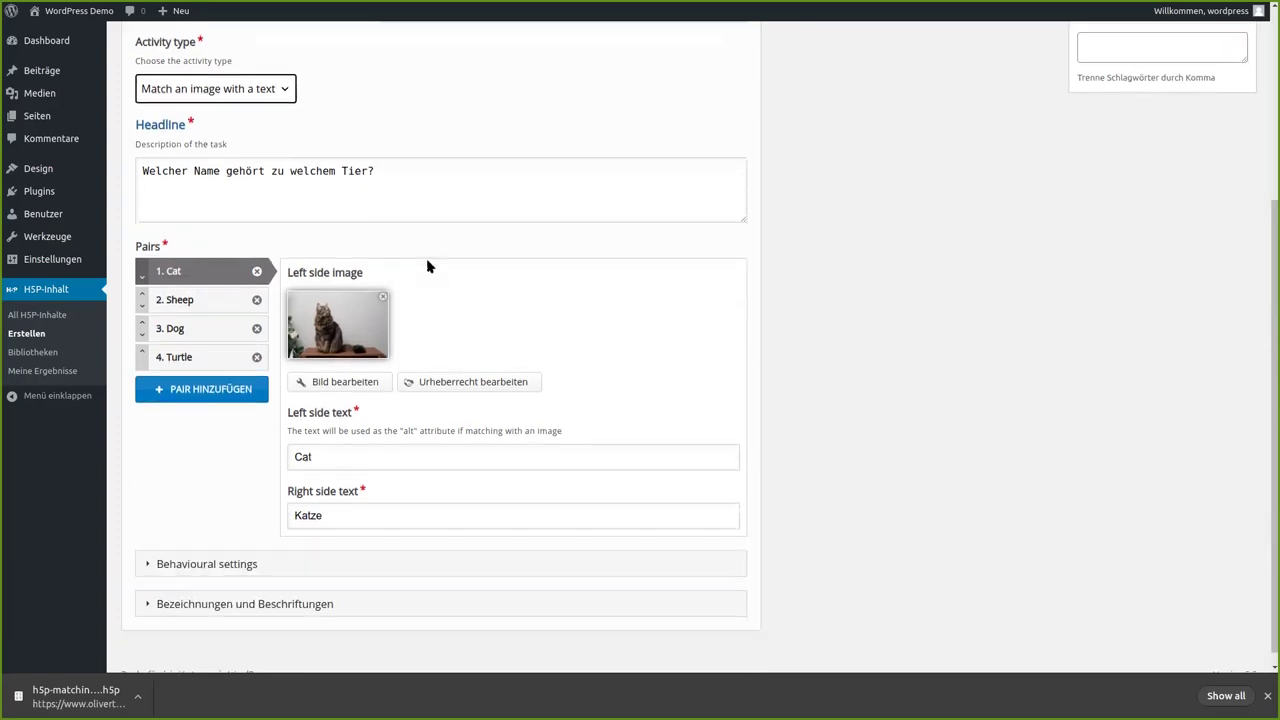
pyautogui.click(175, 299)
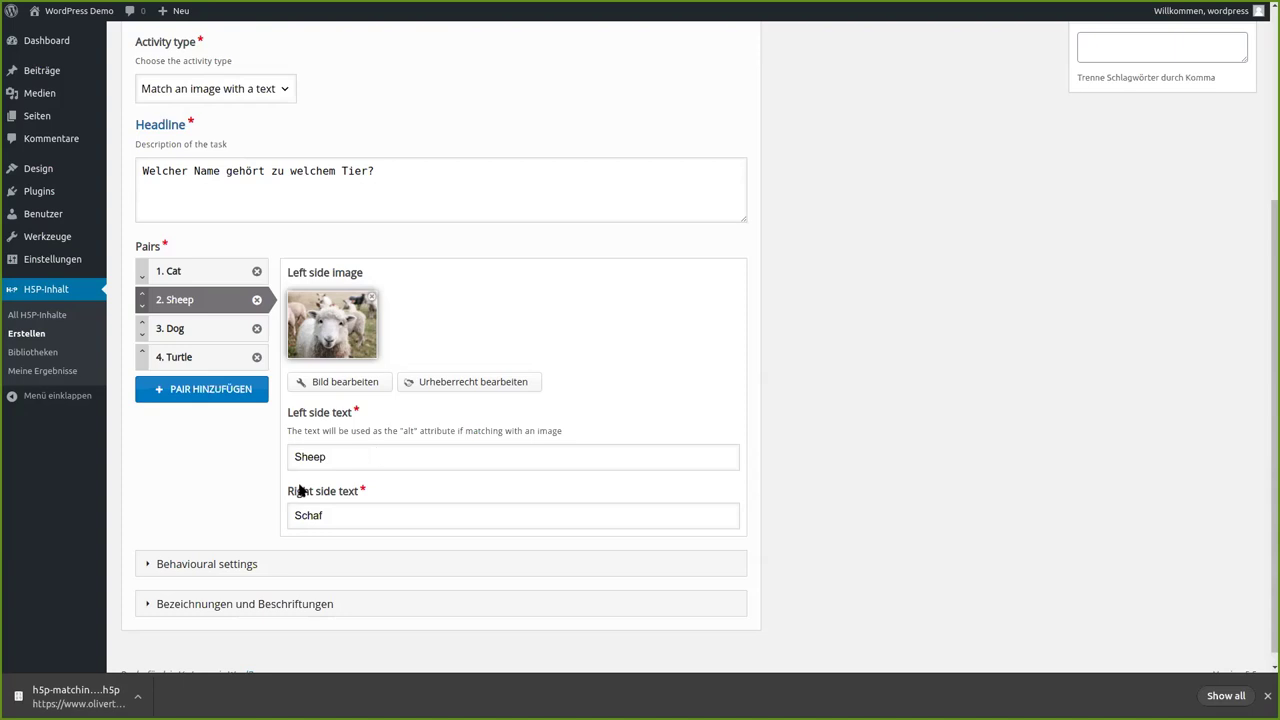
# Examine the behavioural settings of the Matching content and collapse them again.
pyautogui.click(194, 565)
pyautogui.scroll(-3, 205, 502)
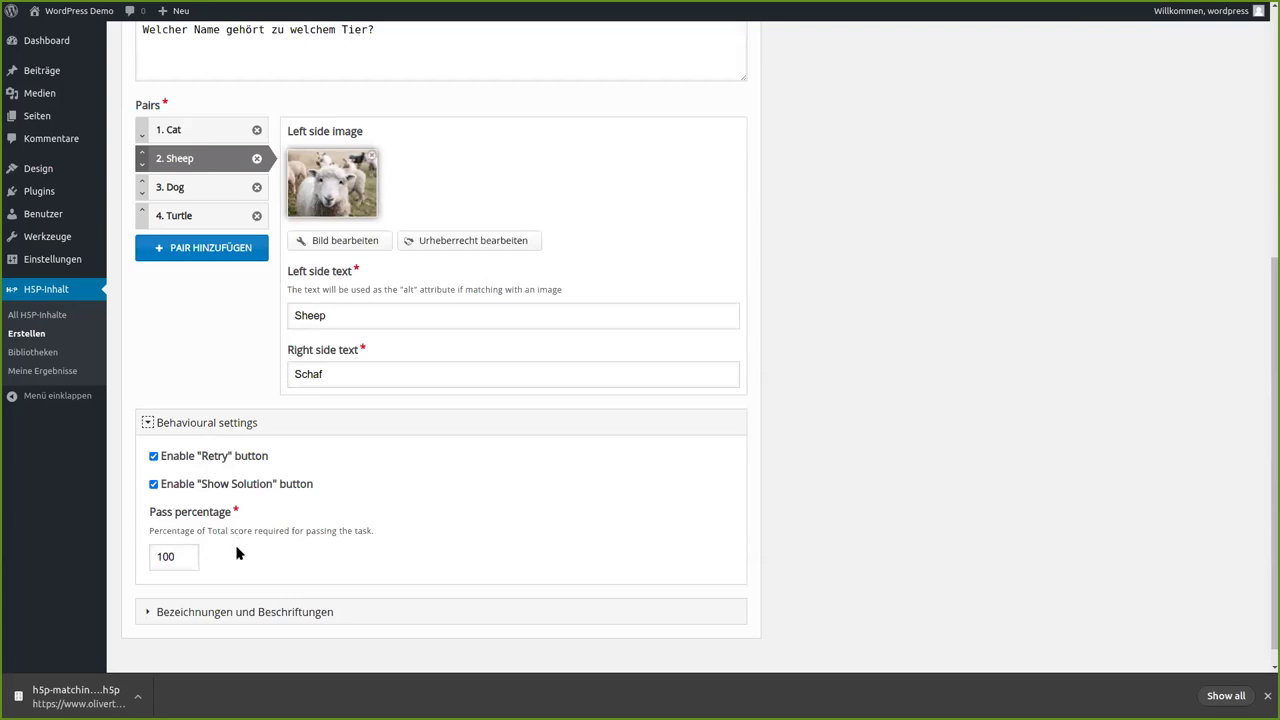
pyautogui.click(226, 433)
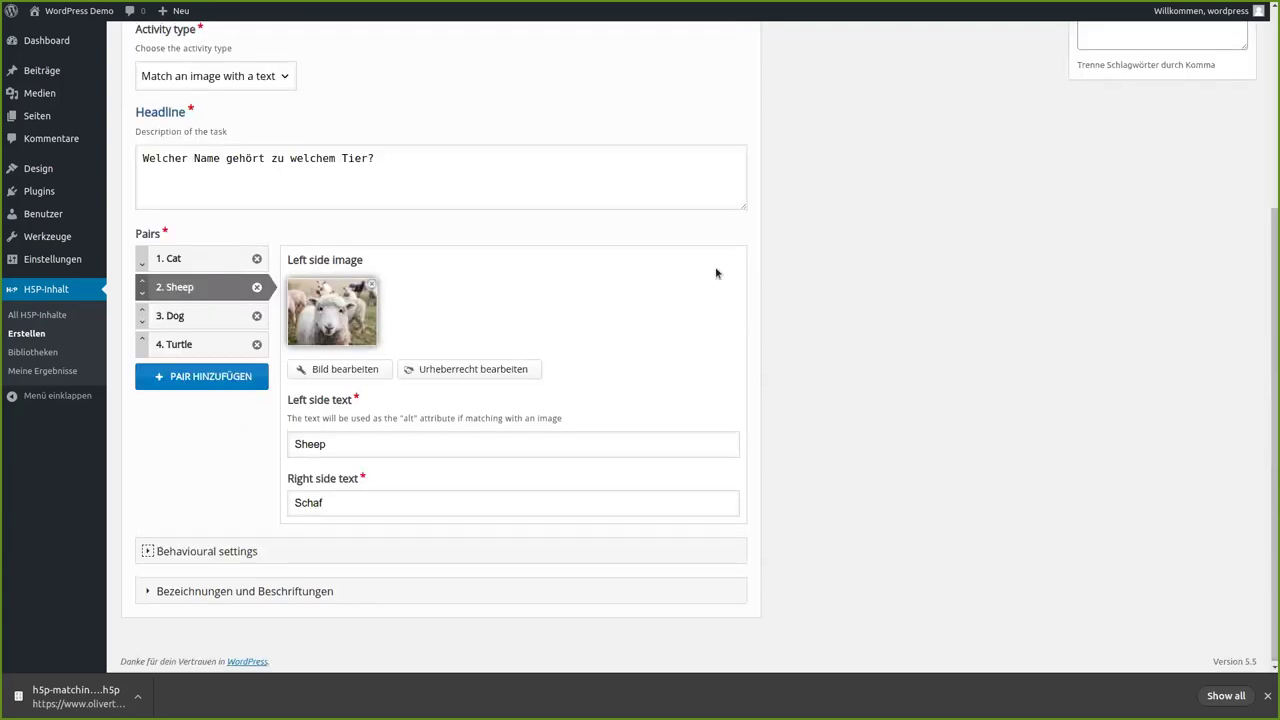
# Create the Matching content in WordPress from the uploaded form.
pyautogui.scroll(4, 750, 260)
pyautogui.click(1228, 106)
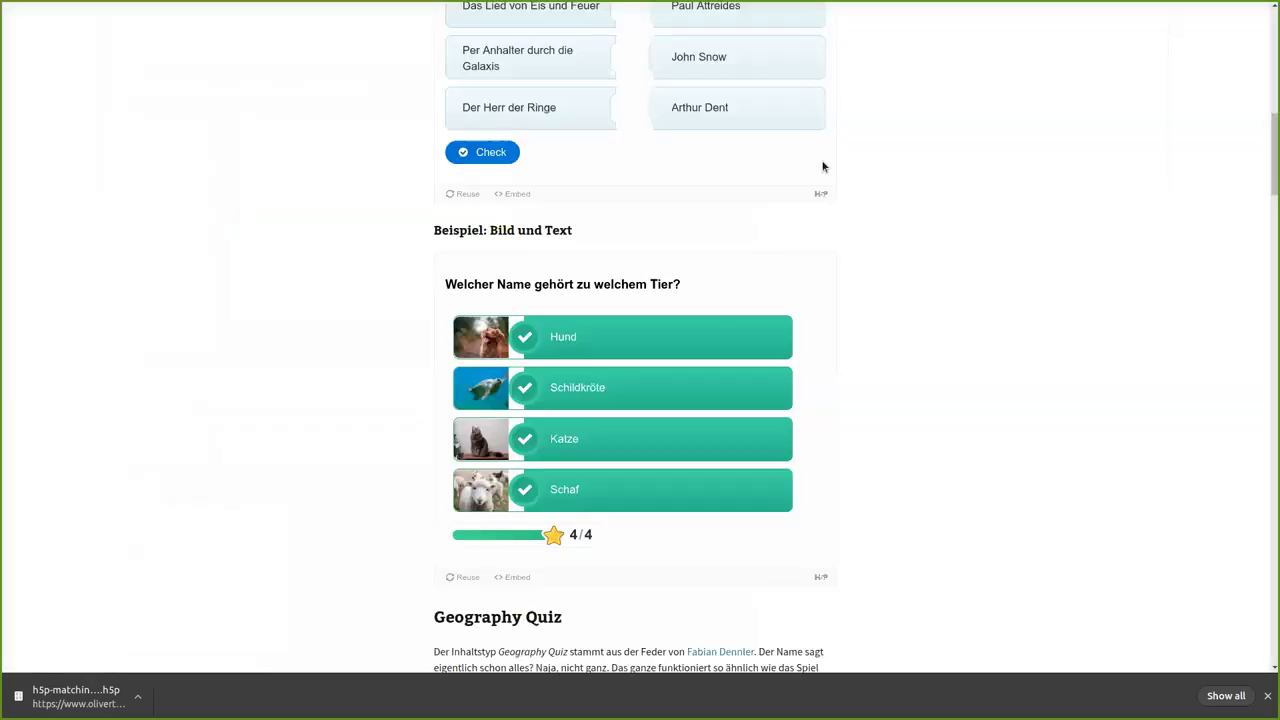
# Return to the blog article and read the Geography Quiz section with its example at a larger page size.
pyautogui.scroll(-3, 943, 191)
pyautogui.scroll(-3, 943, 193)
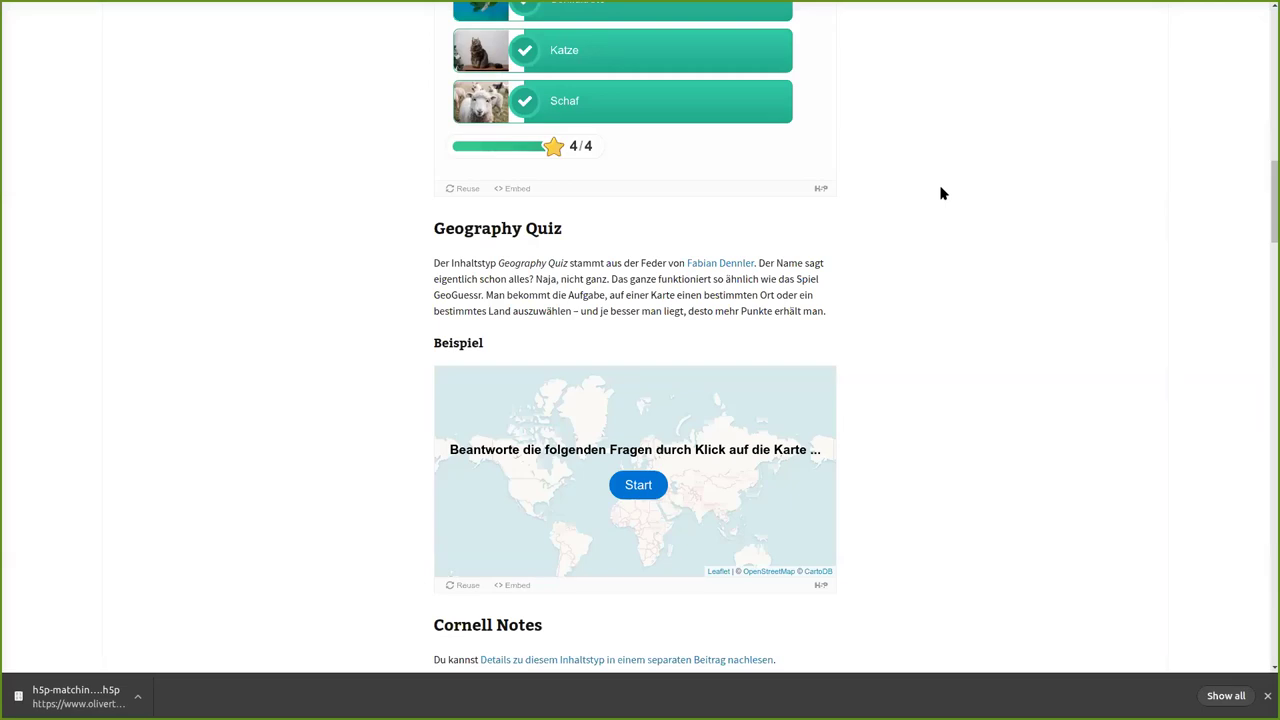
pyautogui.scroll(-1, 940, 193)
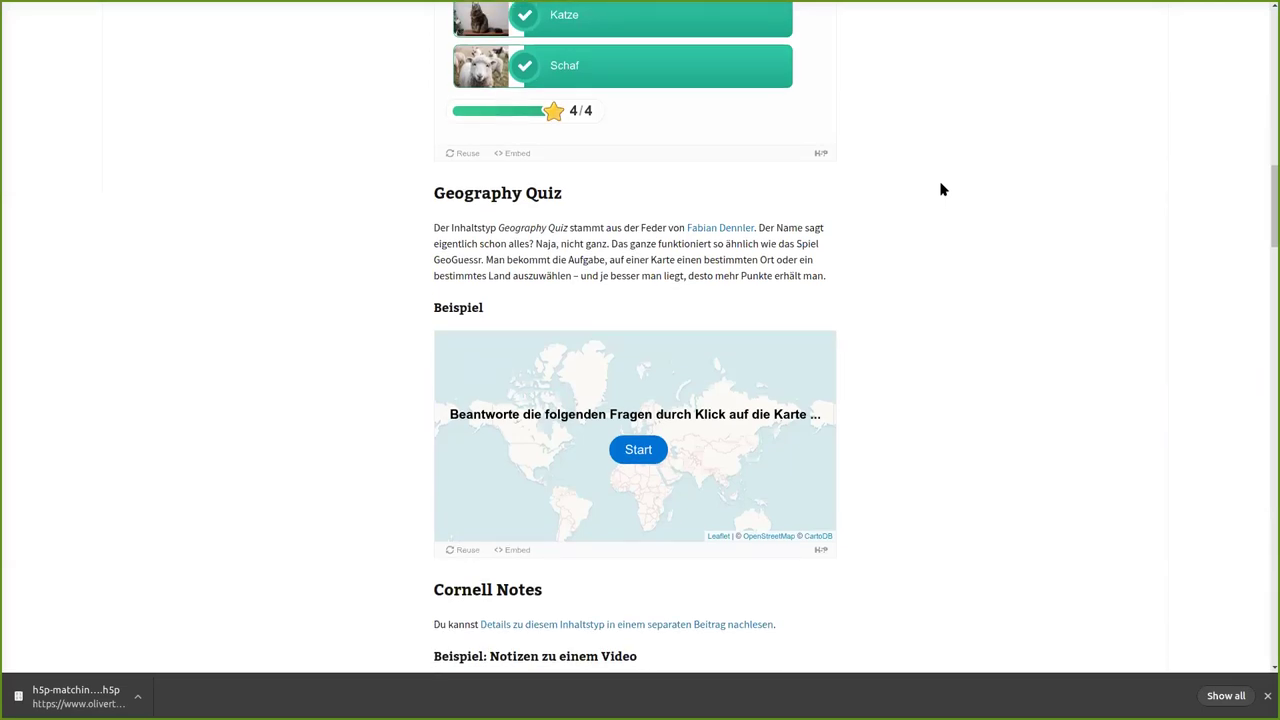
pyautogui.scroll(-1, 940, 189)
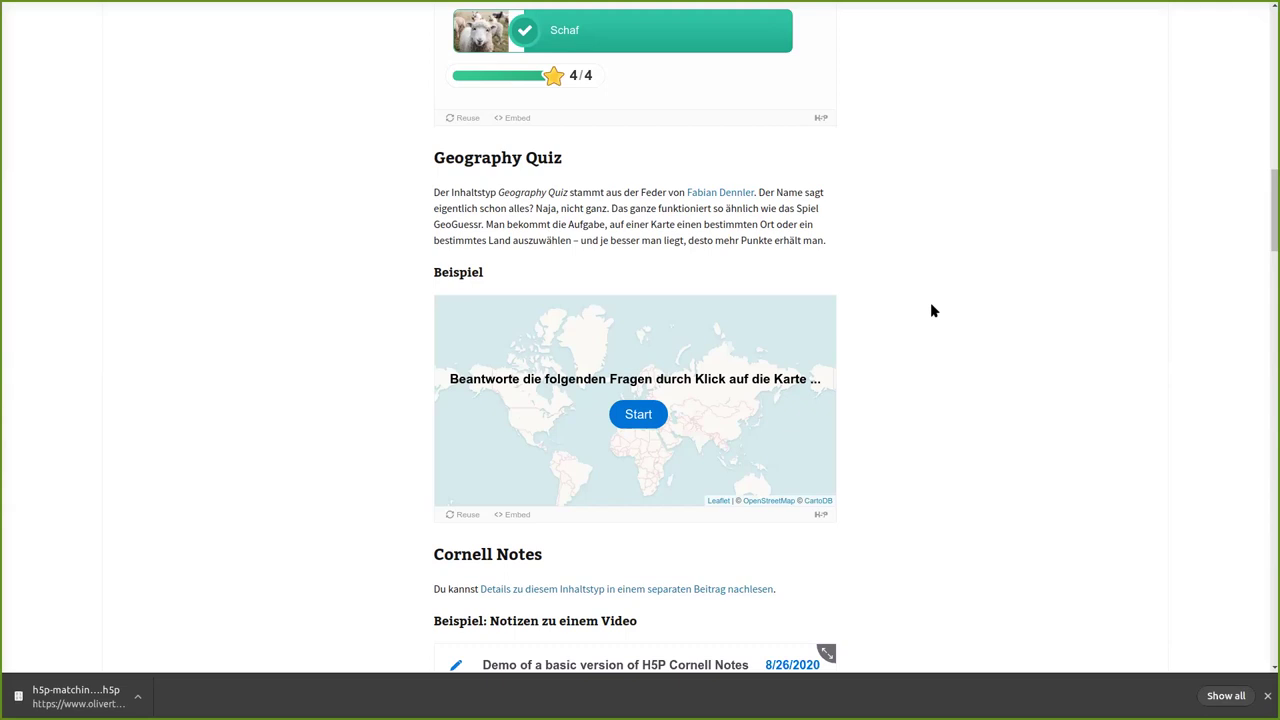
pyautogui.hotkey('ctrl', '+')
pyautogui.hotkey('ctrl', '+')
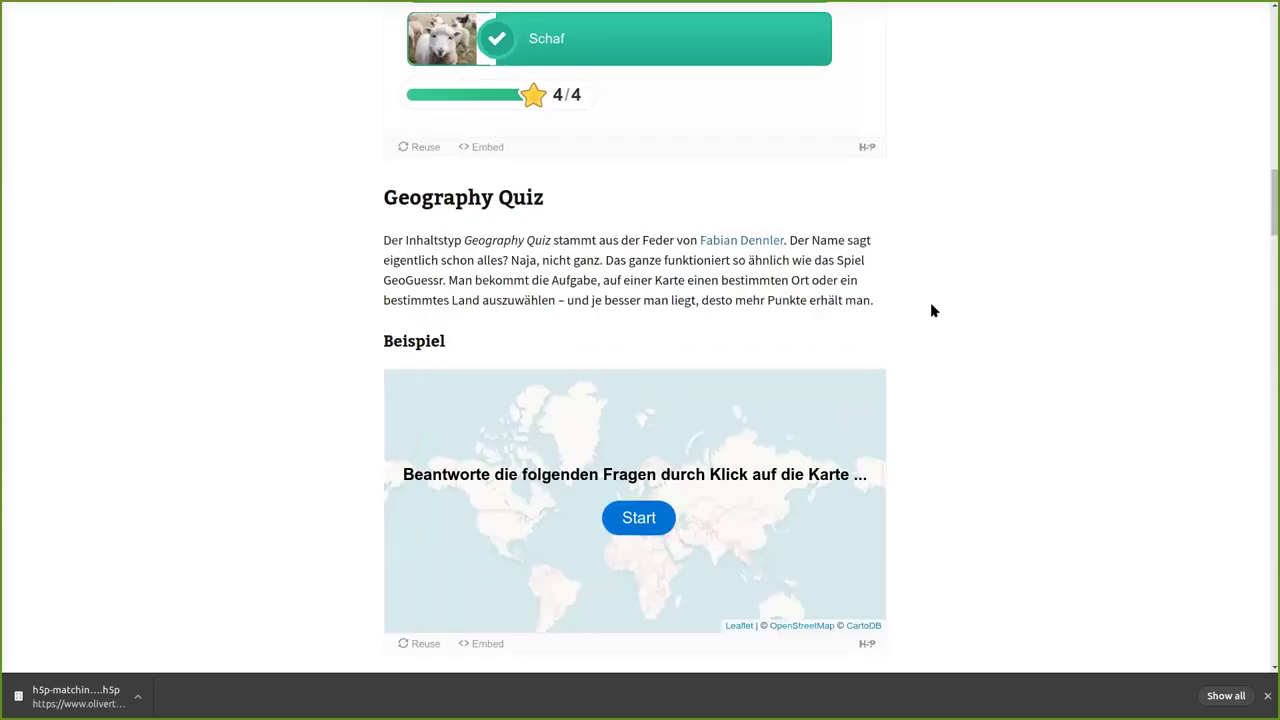
pyautogui.scroll(-1, 950, 280)
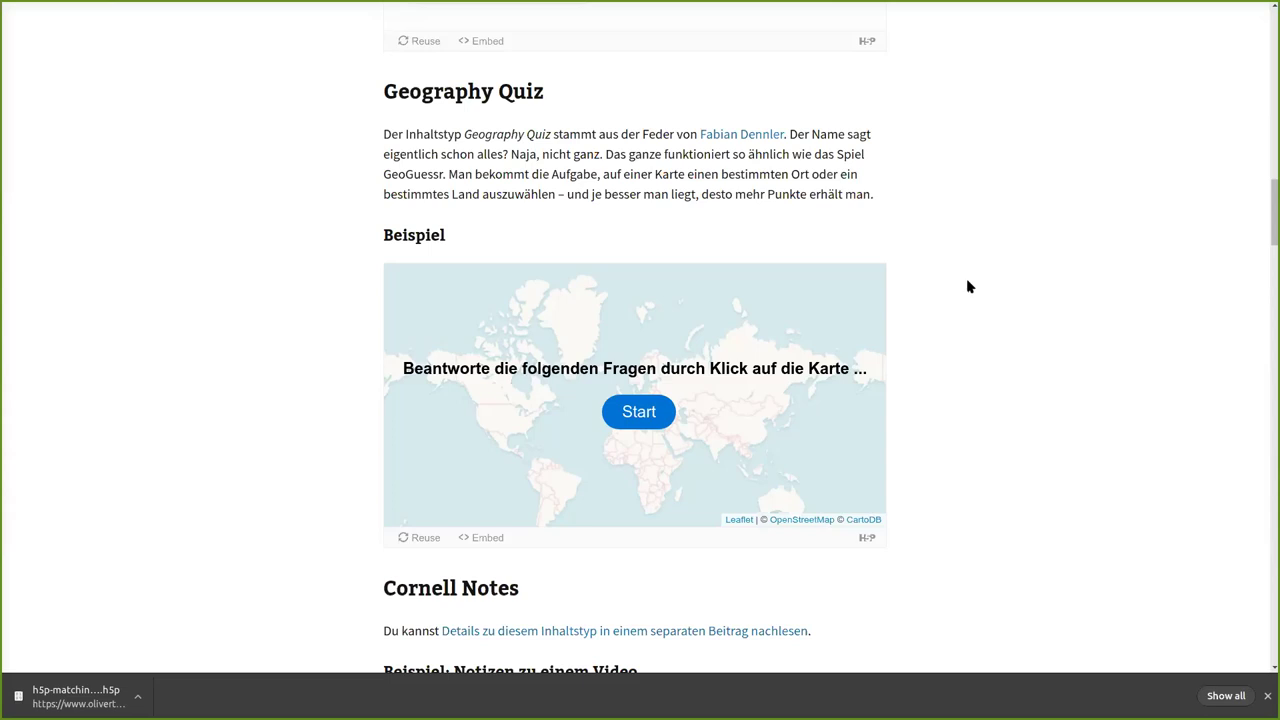
# Start the Geography Quiz example, answer the H5P conference question by marking Australia, and show the solution.
pyautogui.click(648, 414)
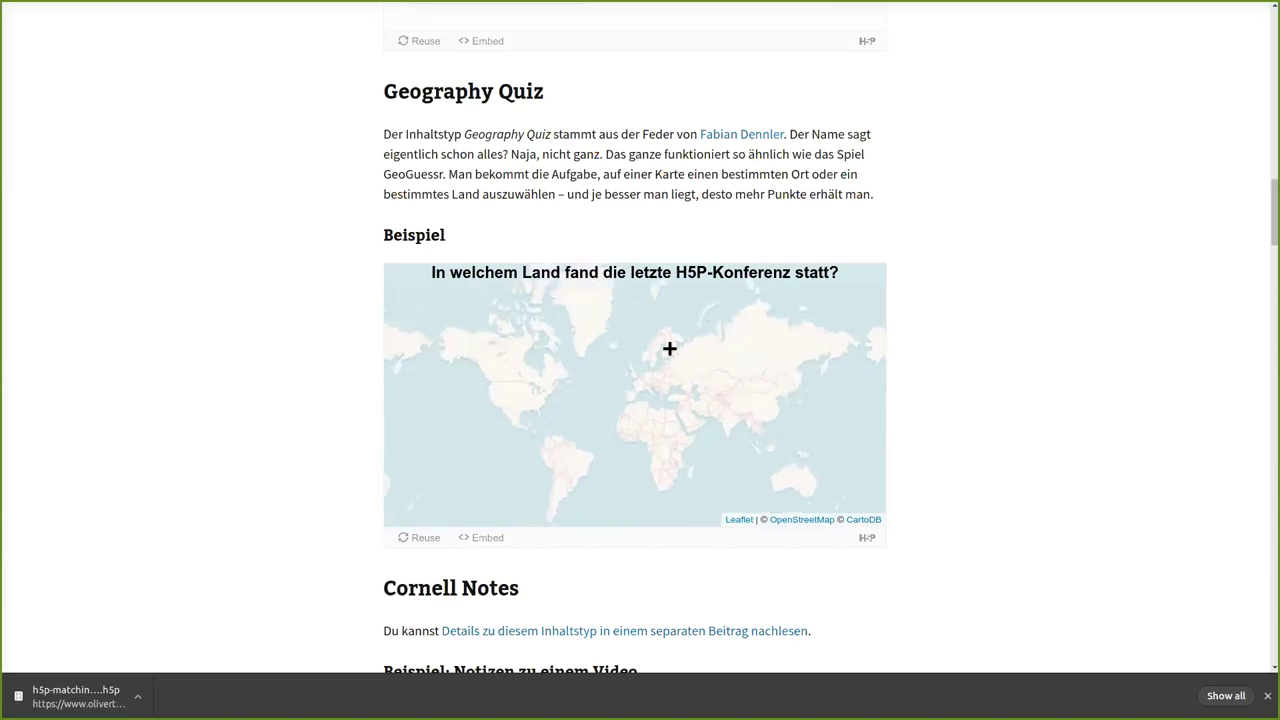
pyautogui.scroll(3, 666, 386)
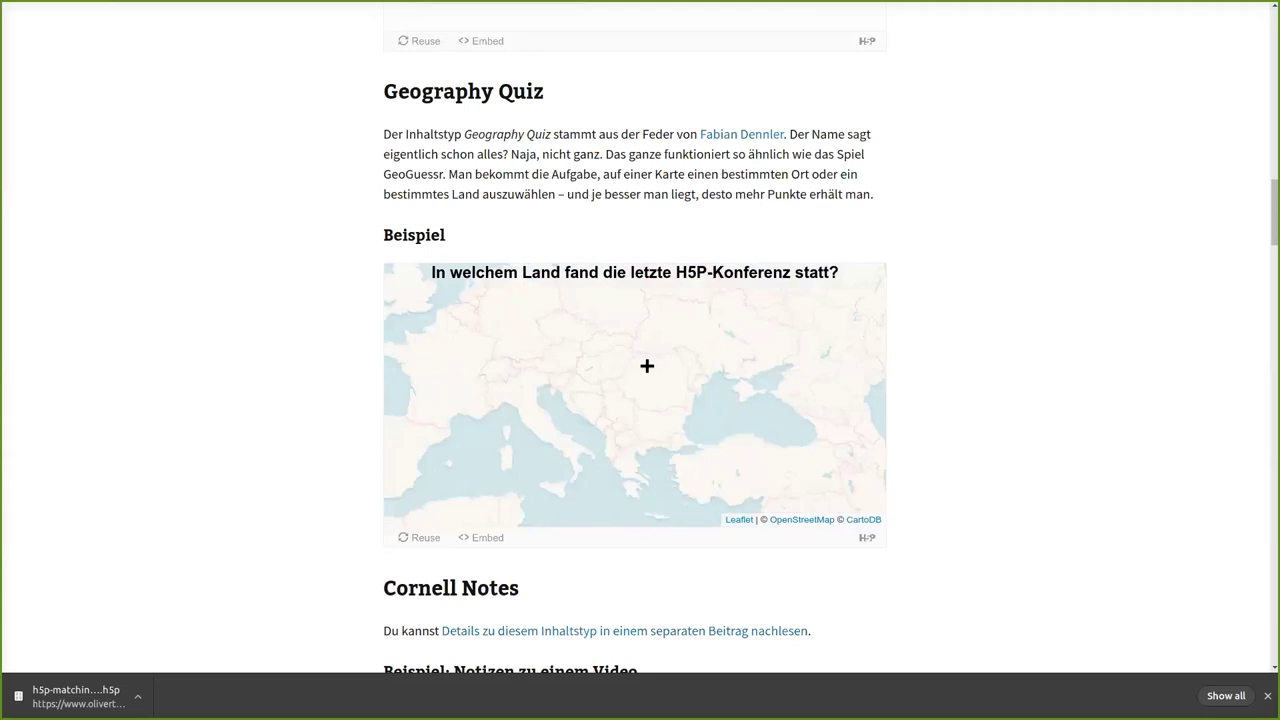
pyautogui.scroll(-3, 614, 354)
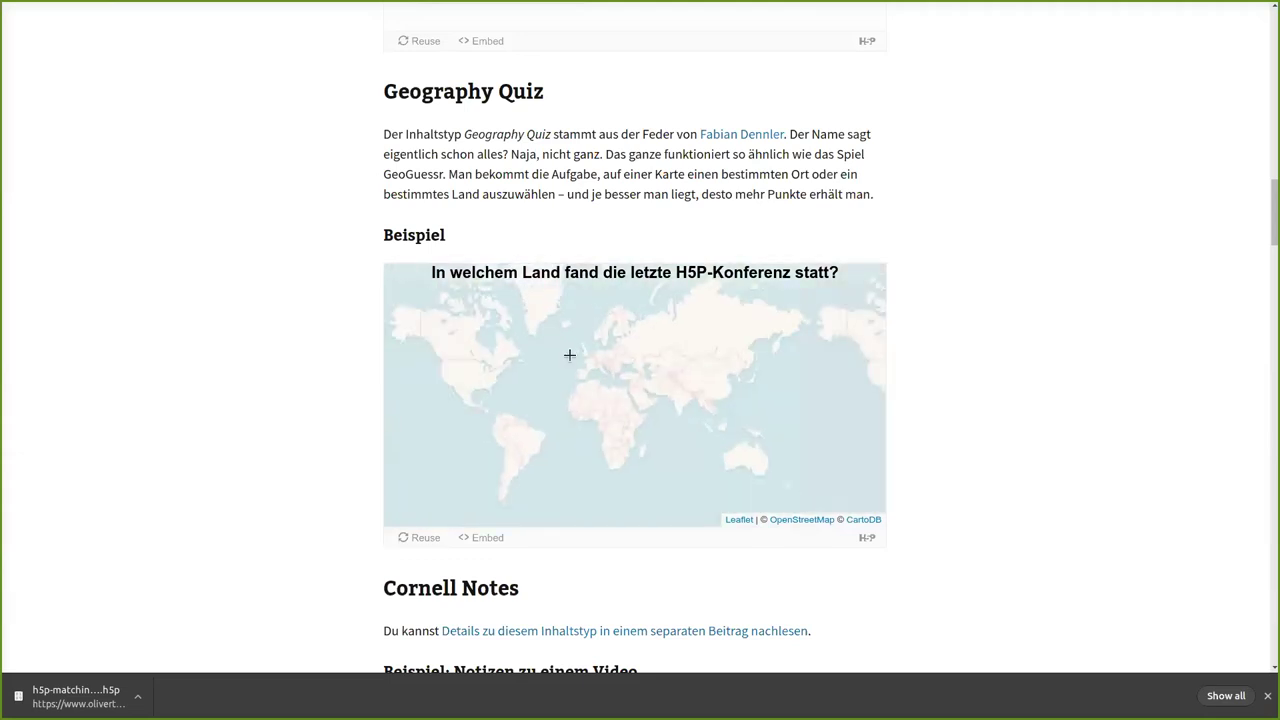
pyautogui.click(745, 457)
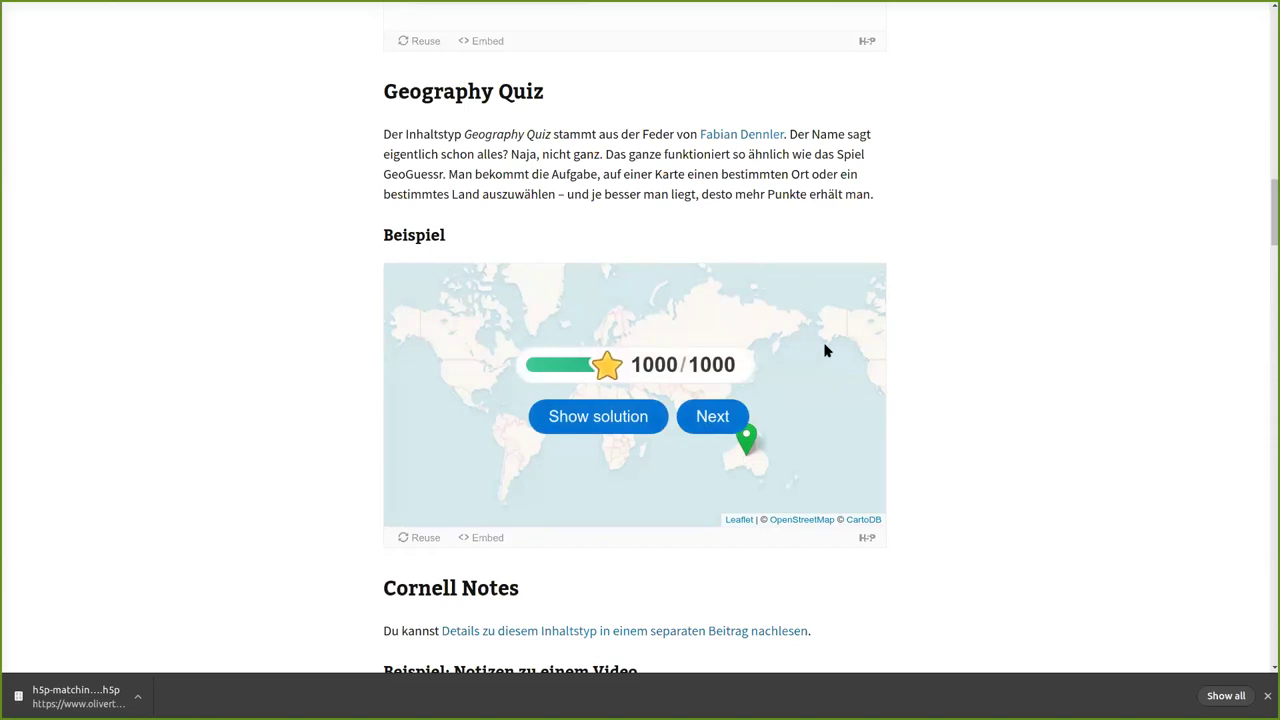
pyautogui.click(598, 425)
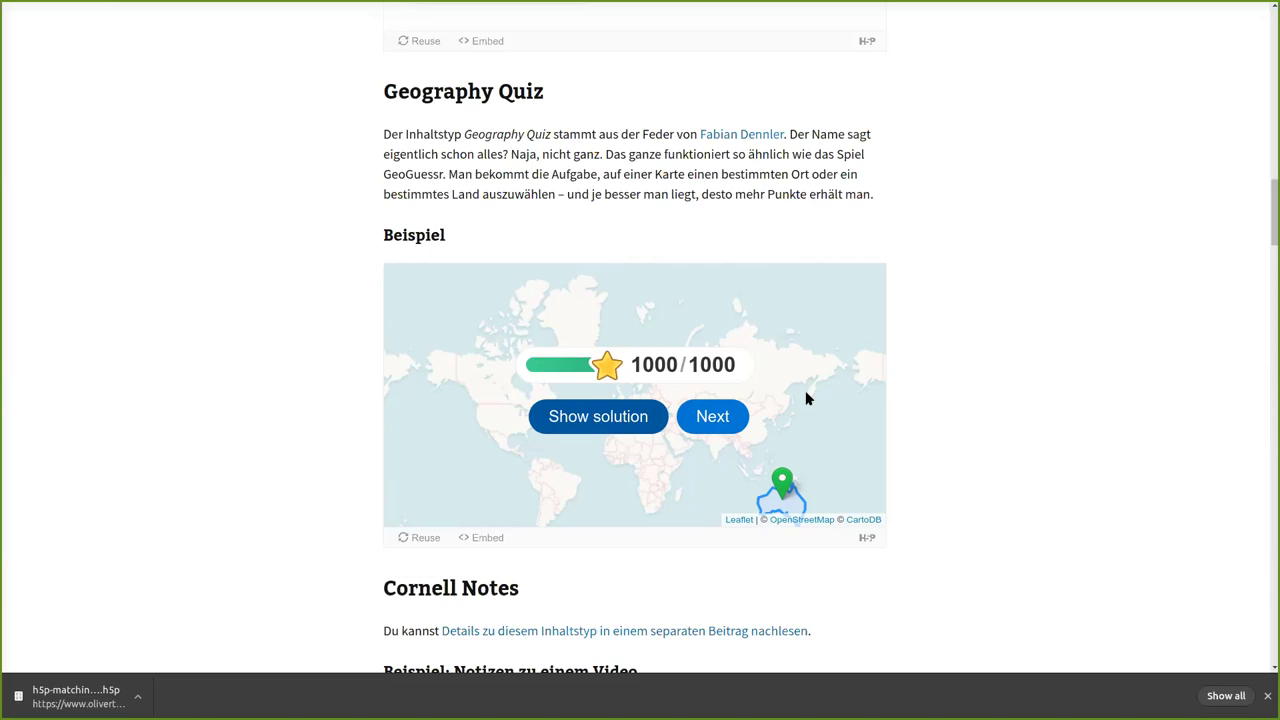
# Advance to the question about where most H5P development takes place and answer it by marking Tromsø in northern Norway on the map.
pyautogui.click(712, 416)
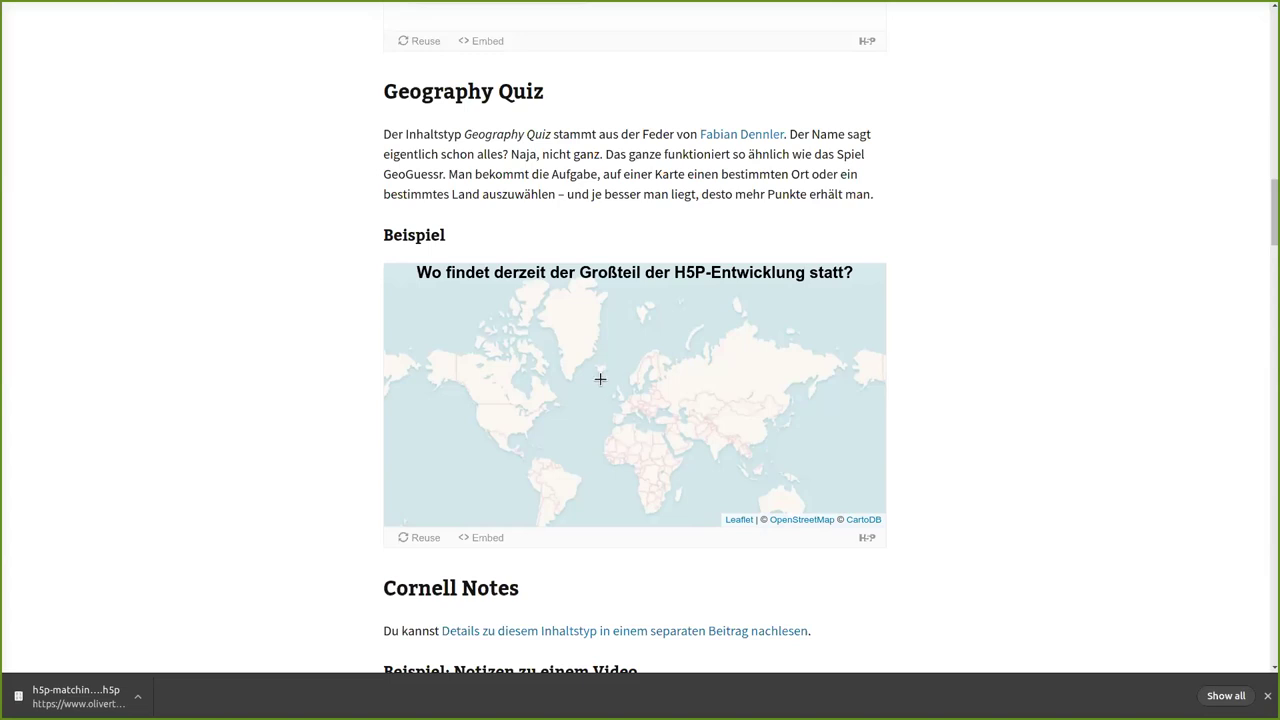
pyautogui.scroll(3, 646, 369)
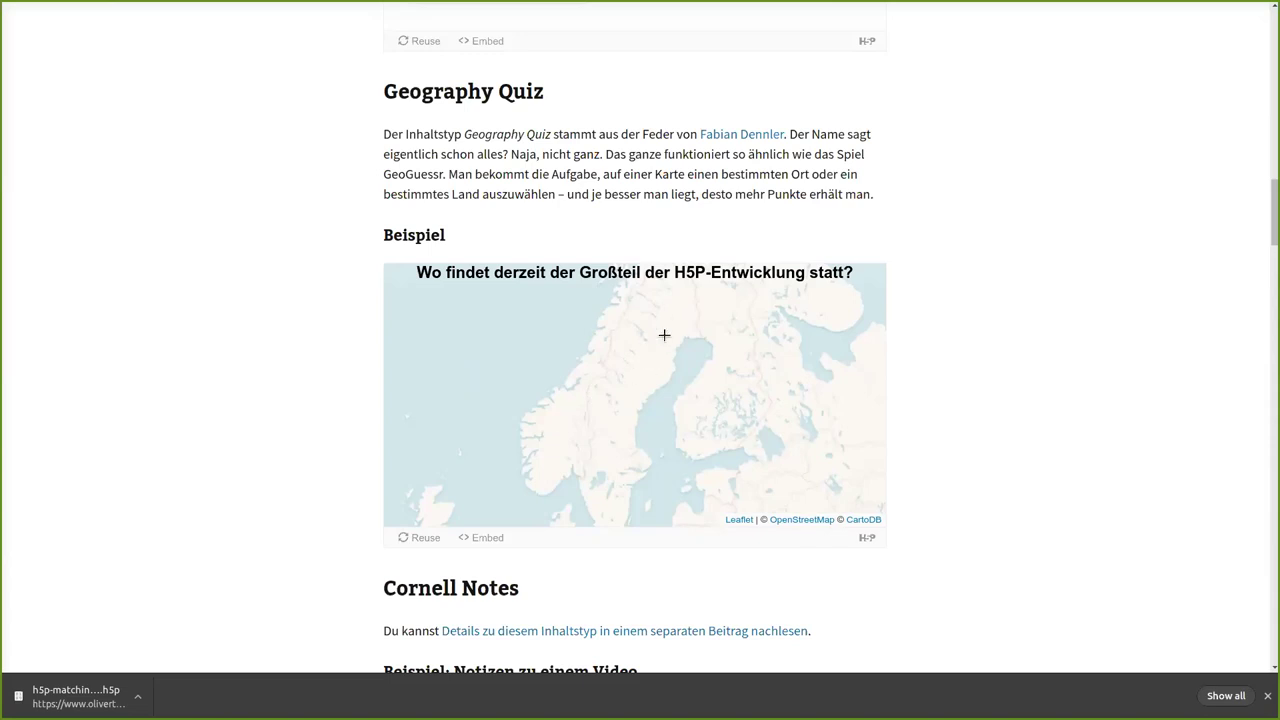
pyautogui.moveTo(666, 304); pyautogui.dragTo(683, 420)
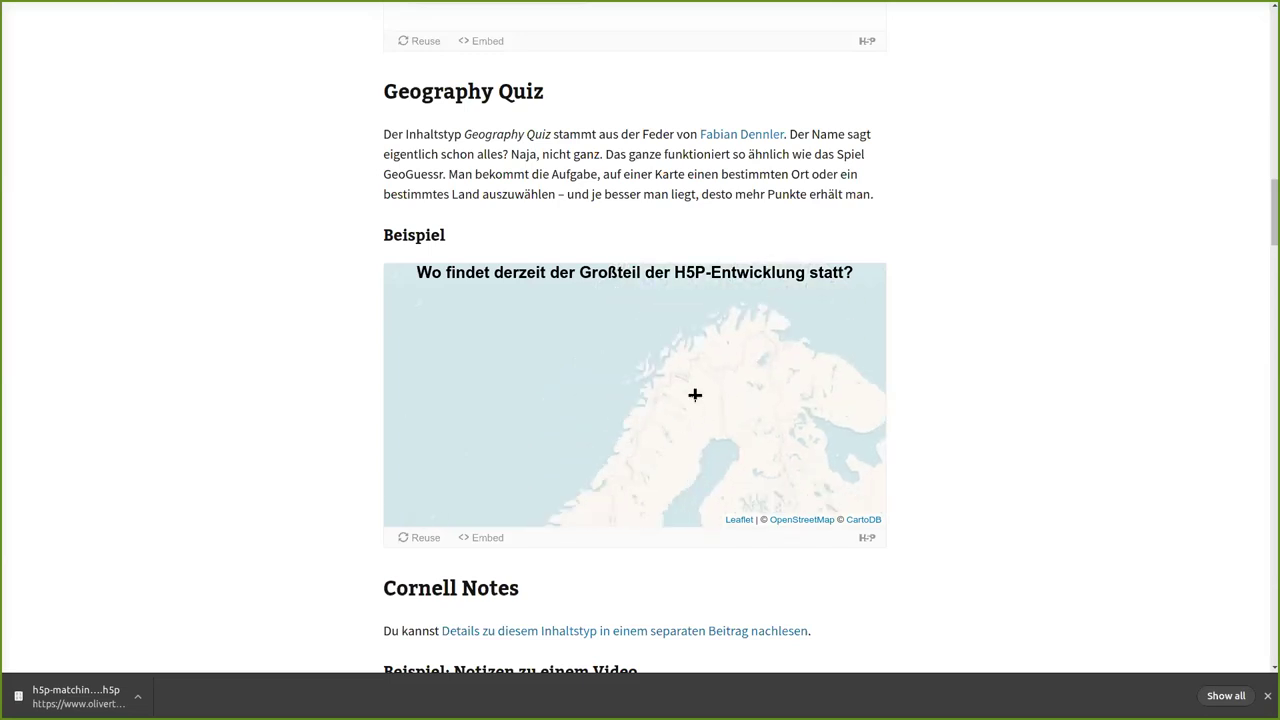
pyautogui.scroll(2, 683, 348)
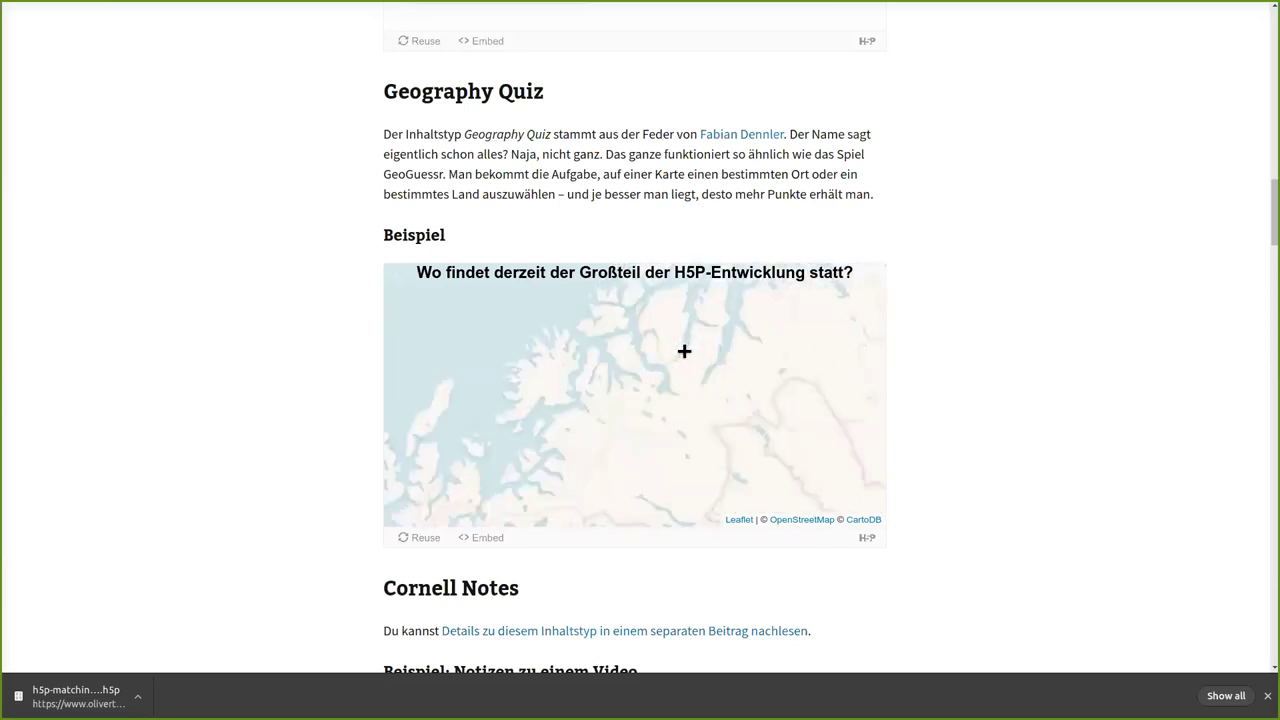
pyautogui.scroll(-1, 683, 340)
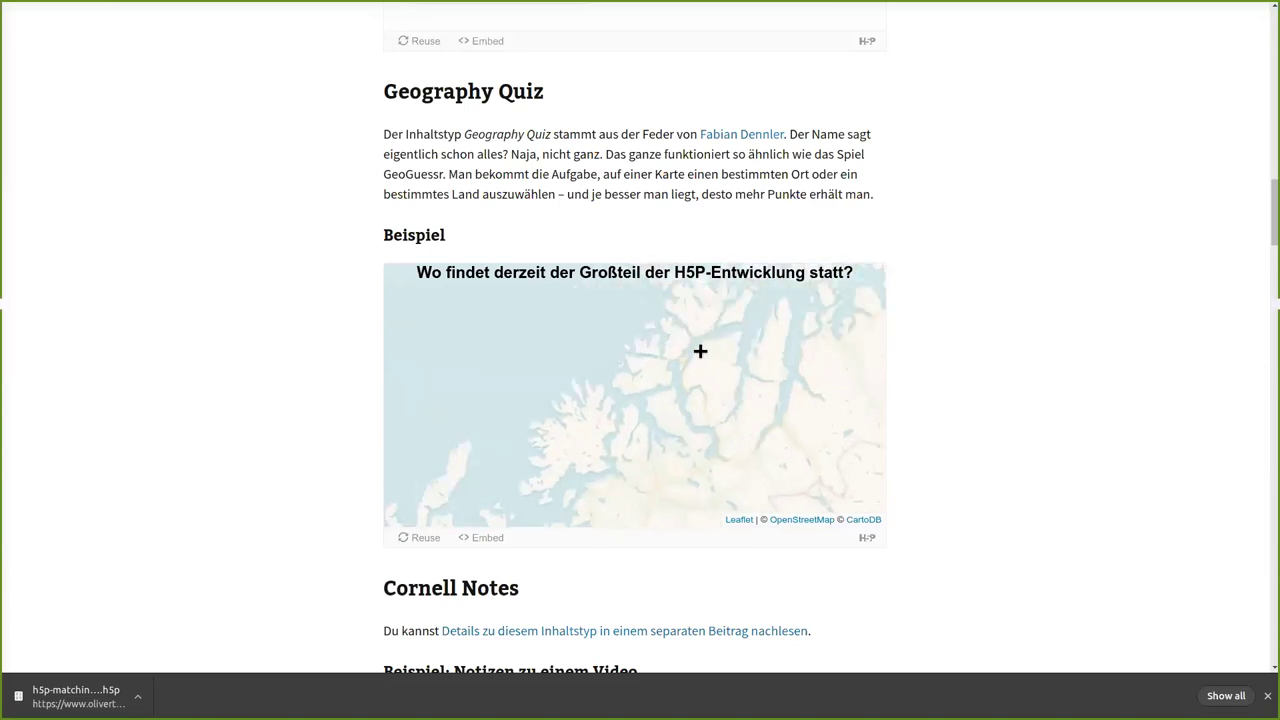
pyautogui.scroll(2, 682, 362)
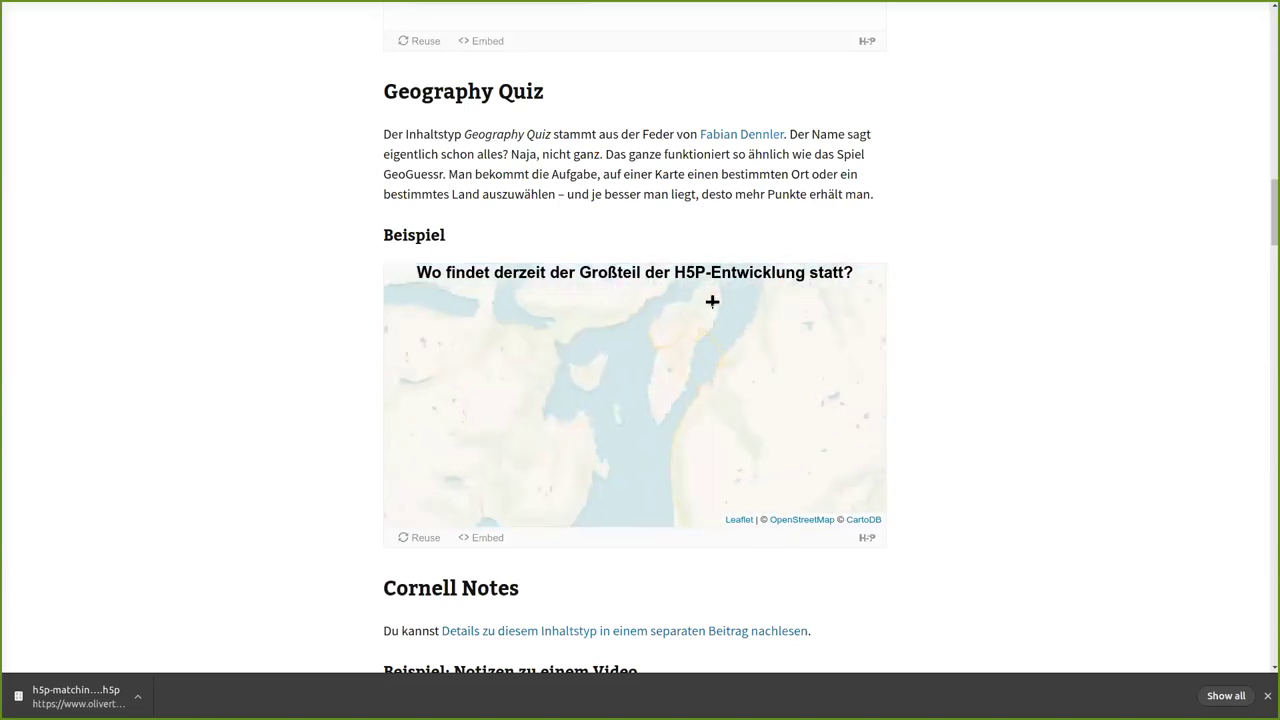
pyautogui.moveTo(680, 311); pyautogui.dragTo(674, 366)
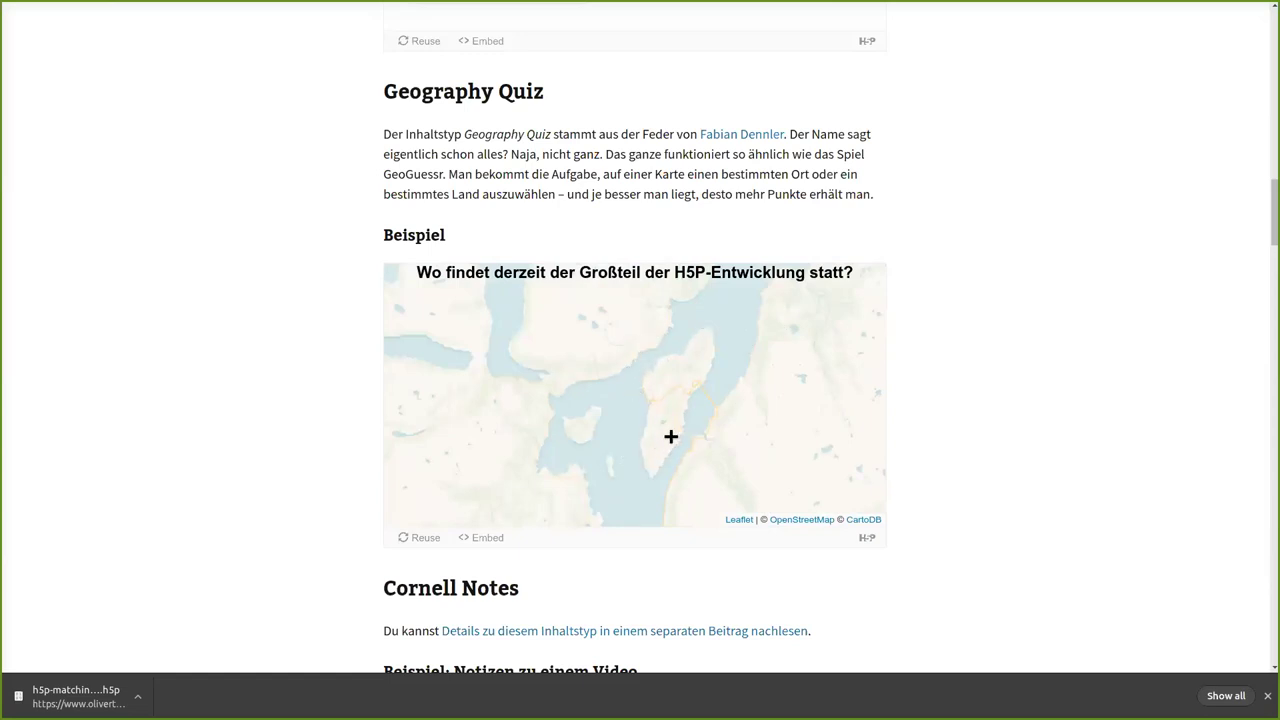
pyautogui.scroll(1, 671, 436)
pyautogui.scroll(1, 668, 440)
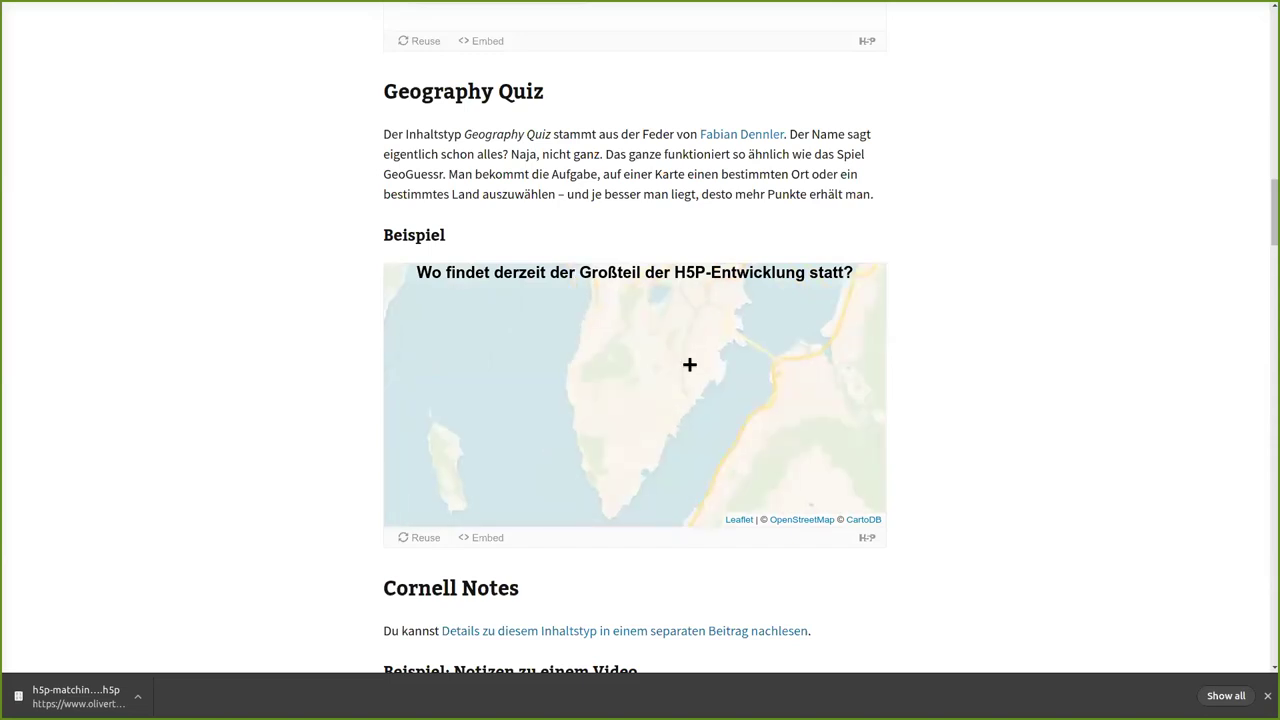
pyautogui.scroll(1, 690, 400)
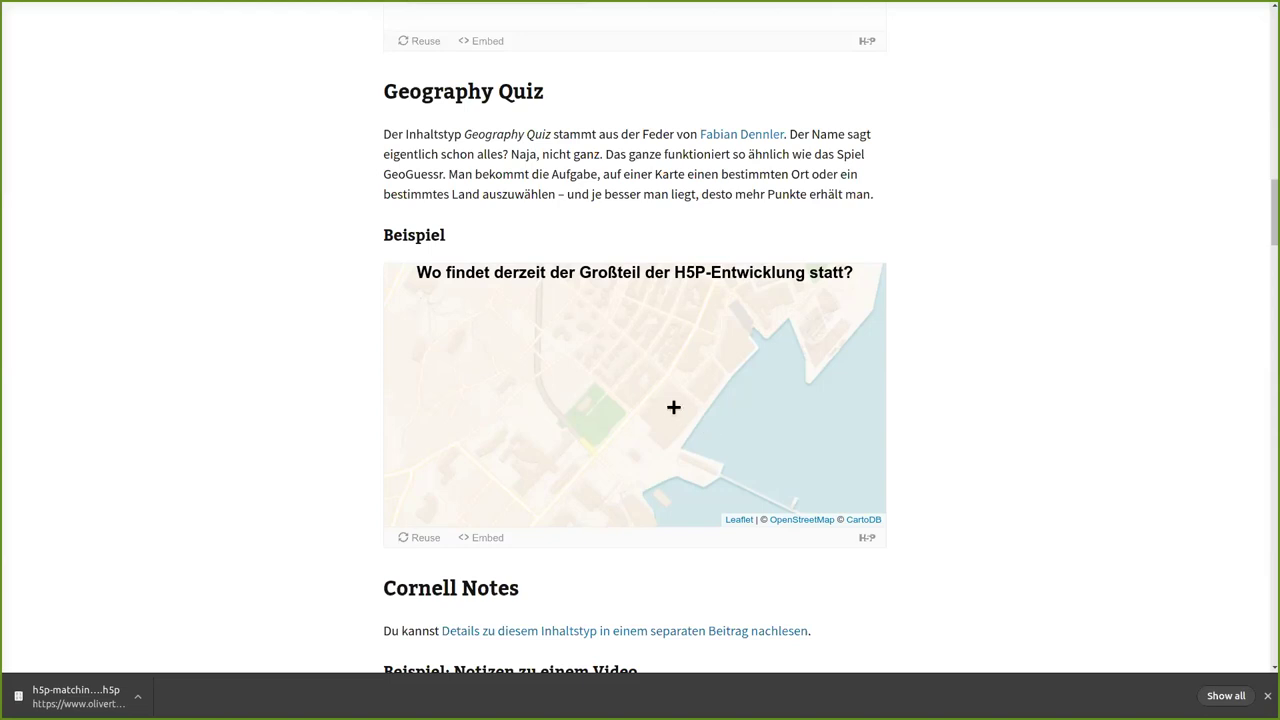
pyautogui.scroll(3, 716, 387)
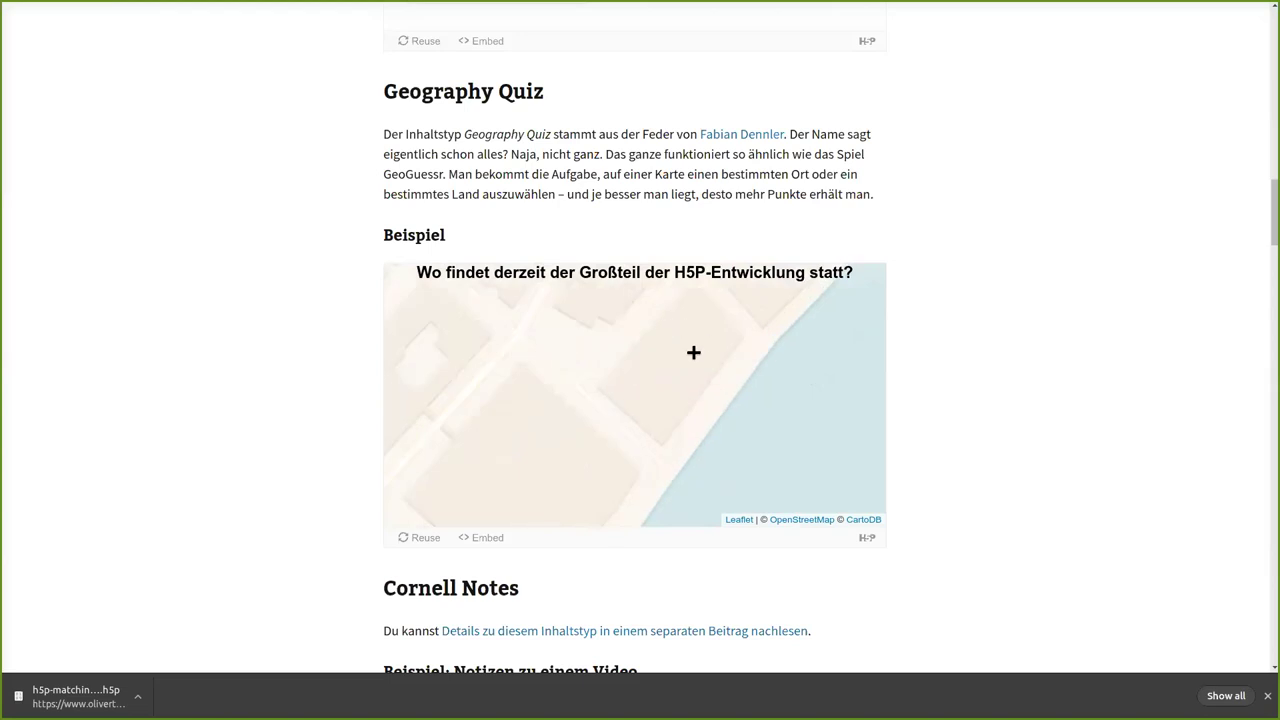
pyautogui.scroll(-3, 700, 338)
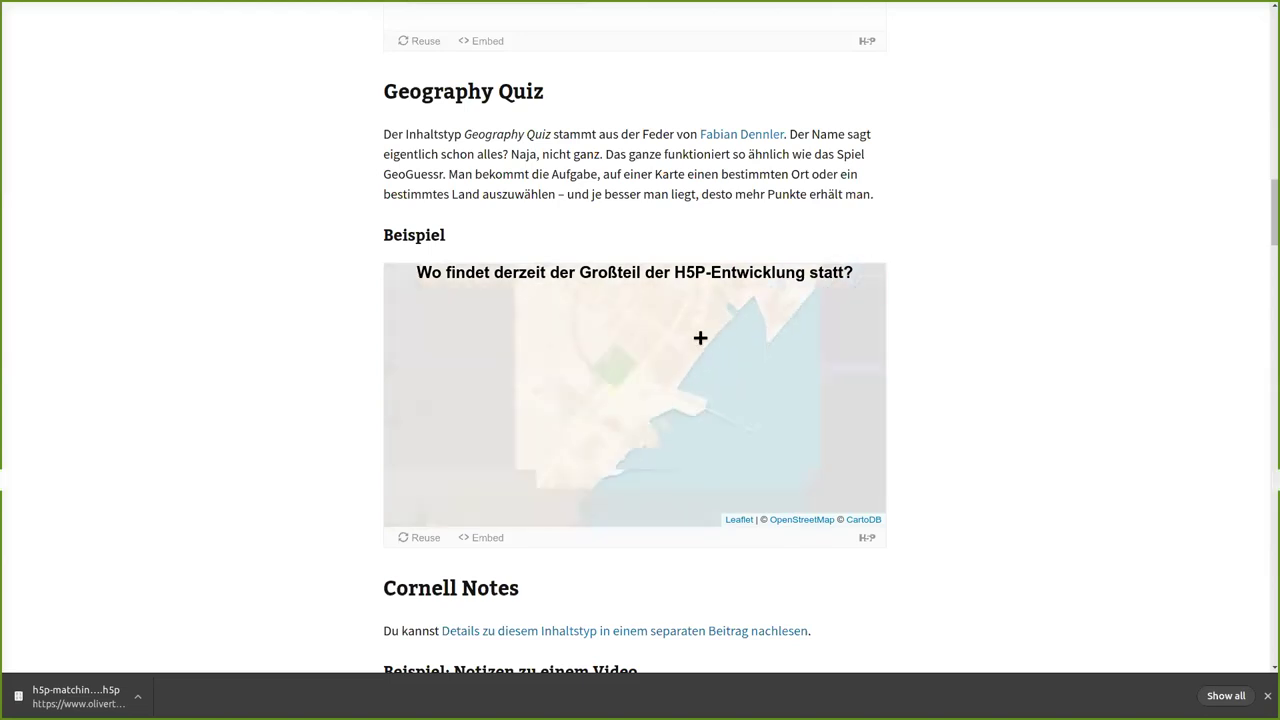
pyautogui.scroll(1, 680, 330)
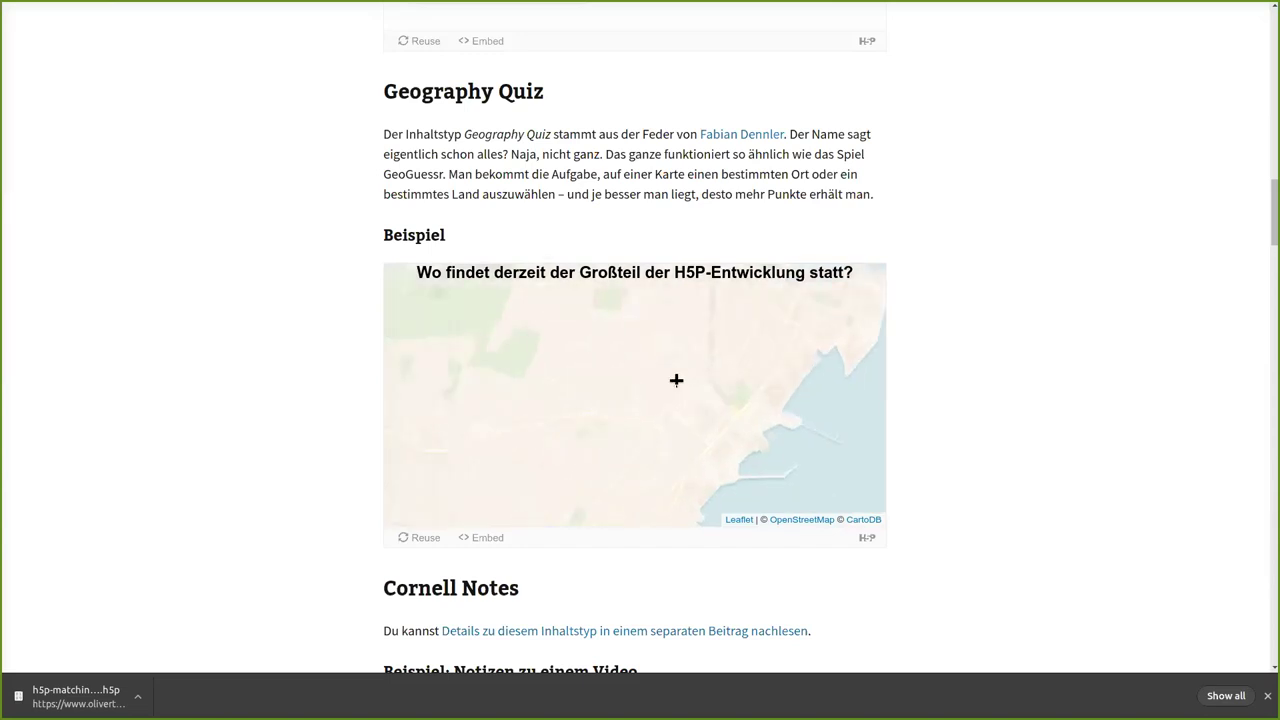
pyautogui.click(532, 390)
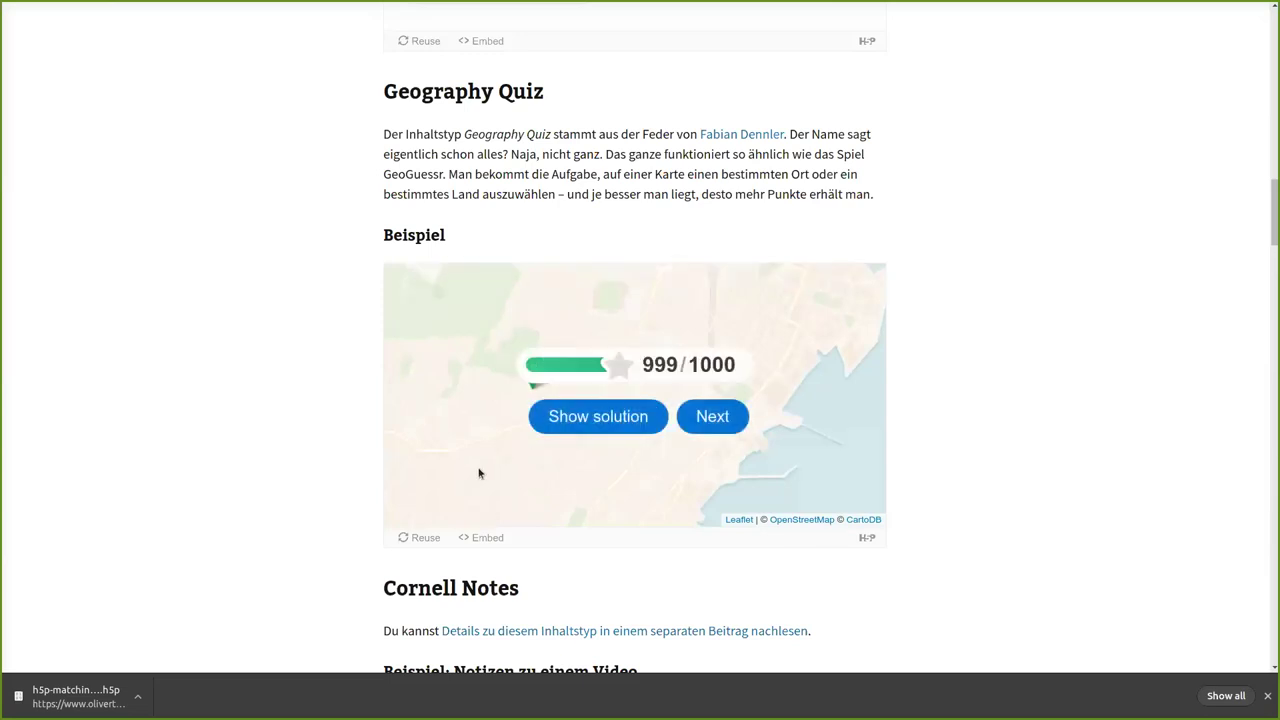
# Continue past the second question's score to the overall result of the Geography Quiz.
pyautogui.scroll(-2, 499, 330)
pyautogui.scroll(1, 499, 330)
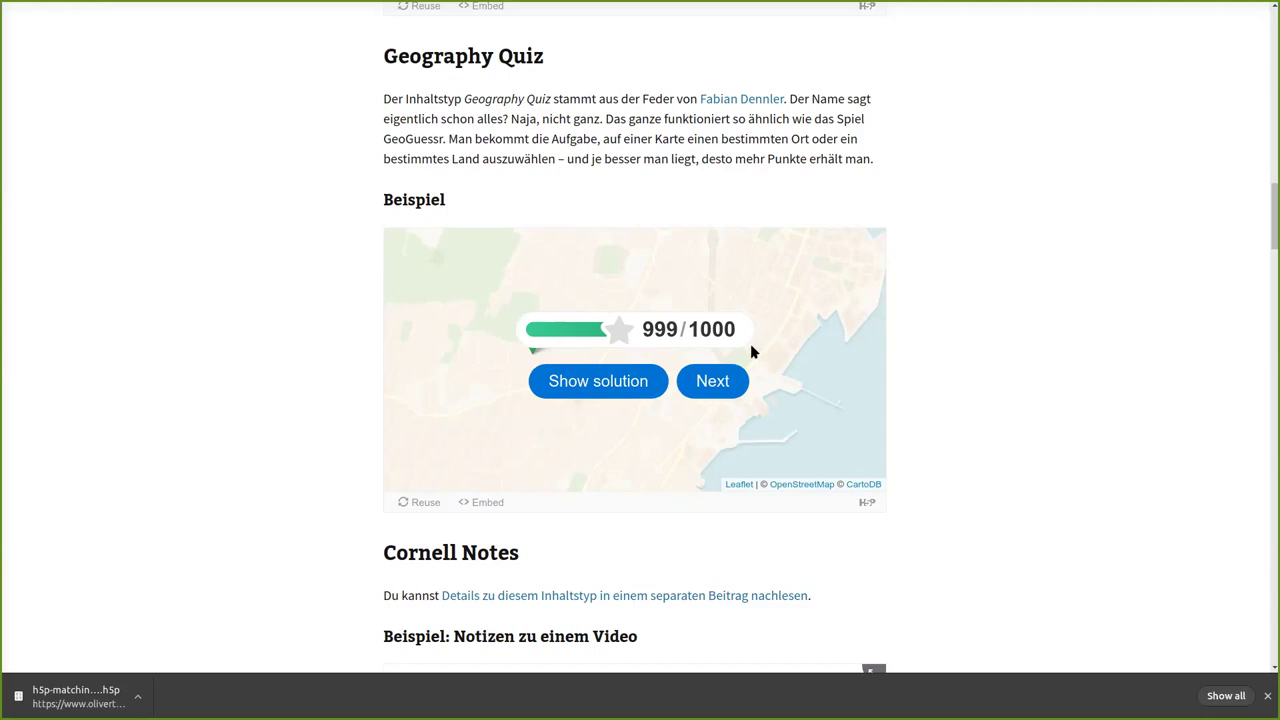
pyautogui.click(713, 381)
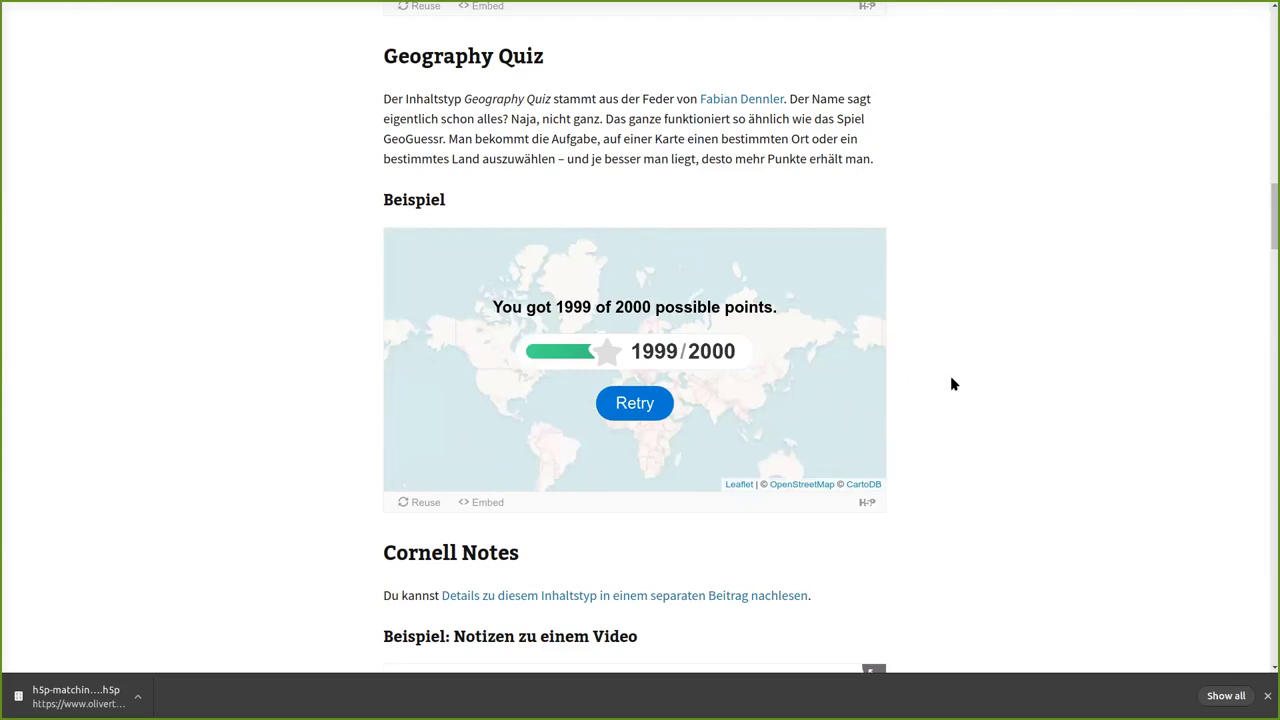
# Download the Geography Quiz example for reuse and save it on the Desktop as h5p-geoquiz-92.h5p.
pyautogui.click(425, 504)
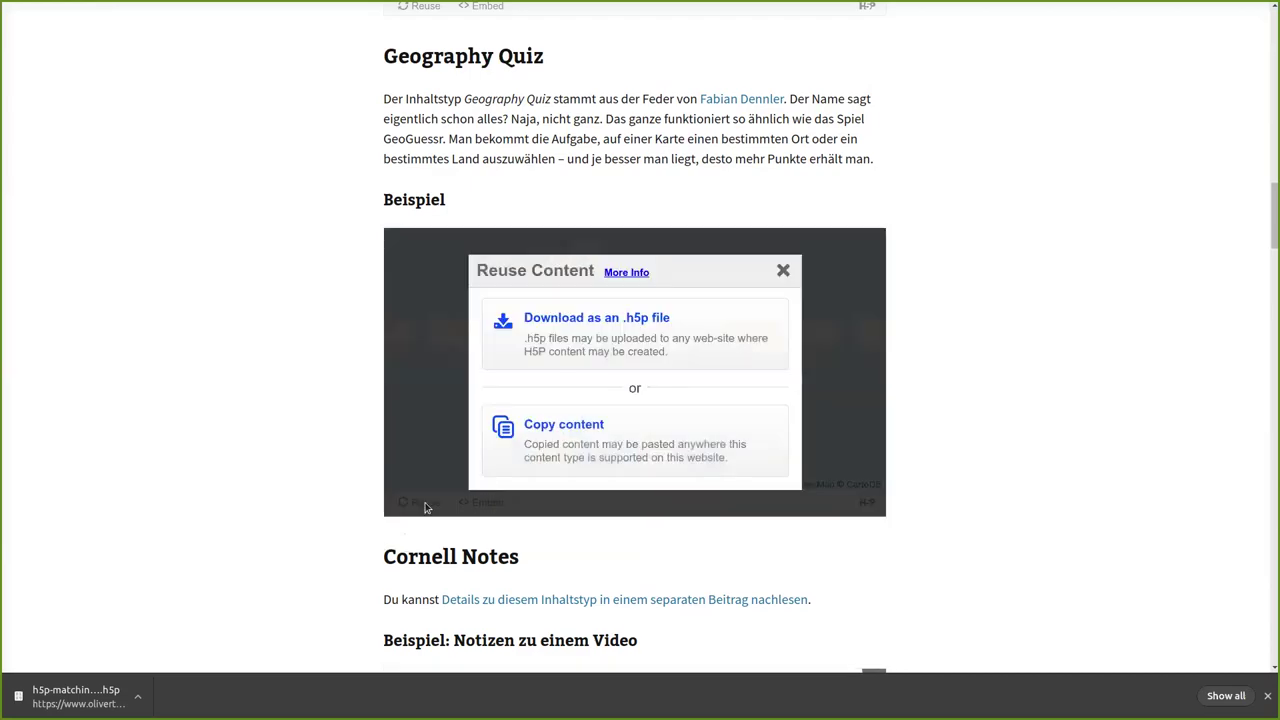
pyautogui.click(705, 346)
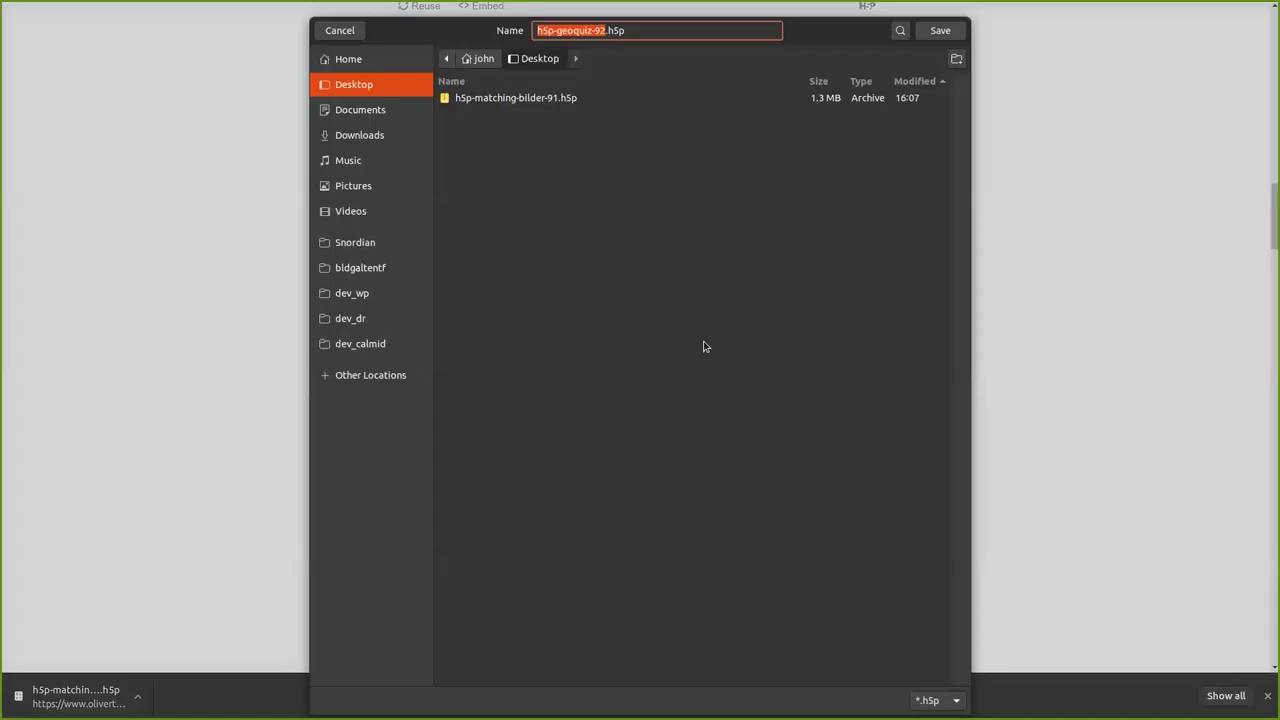
pyautogui.click(940, 30)
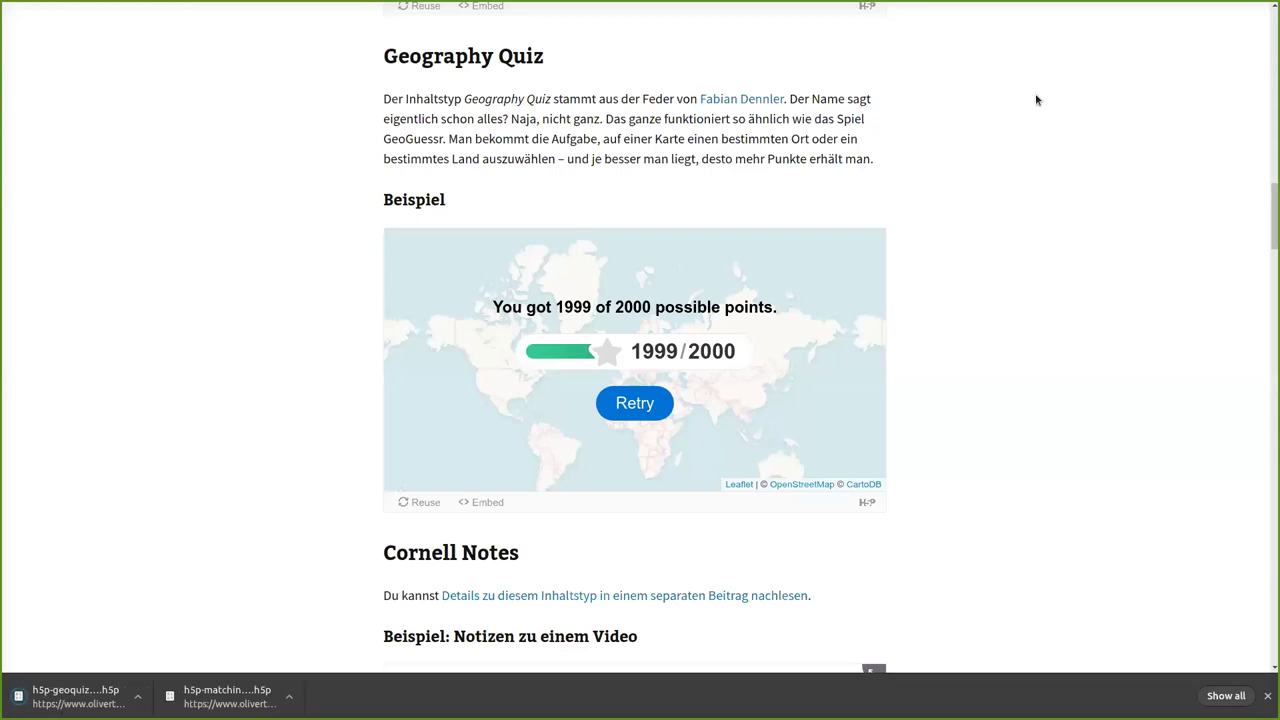
# Switch to the WordPress site, start new H5P content, and upload h5p-geoquiz-92.h5p from the Desktop.
pyautogui.hotkey('ctrl', 'Tab')
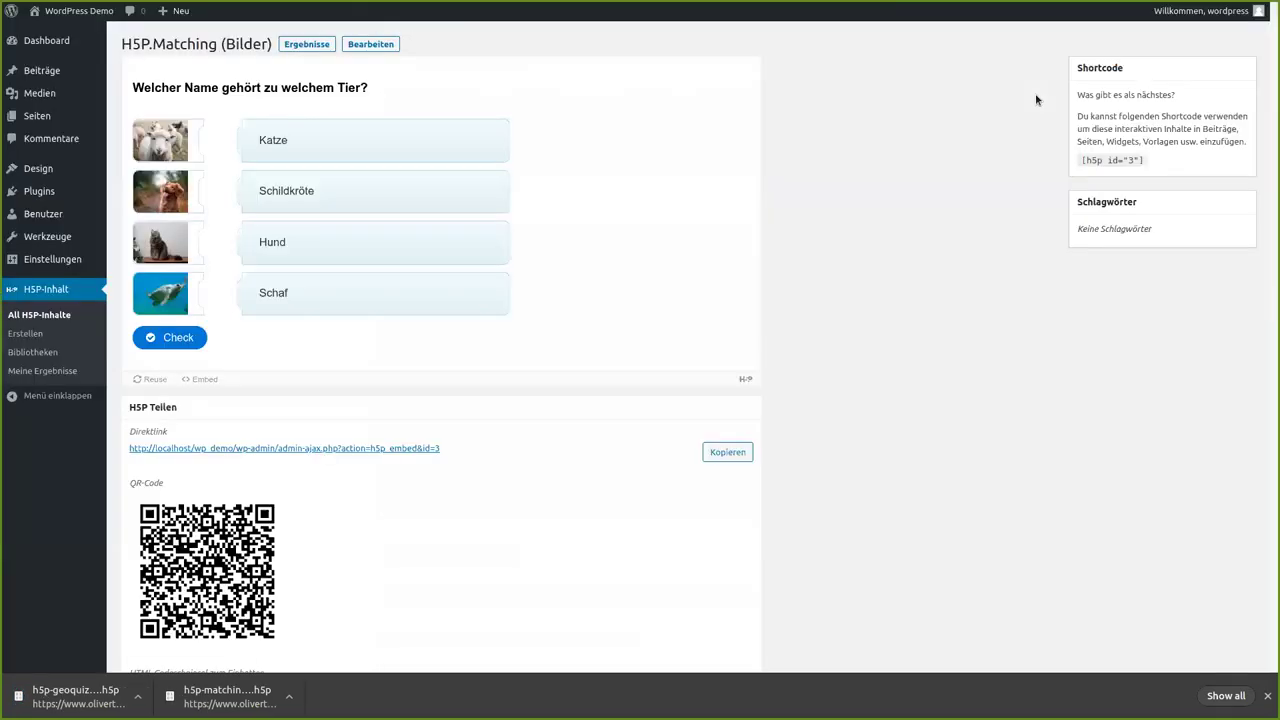
pyautogui.click(39, 338)
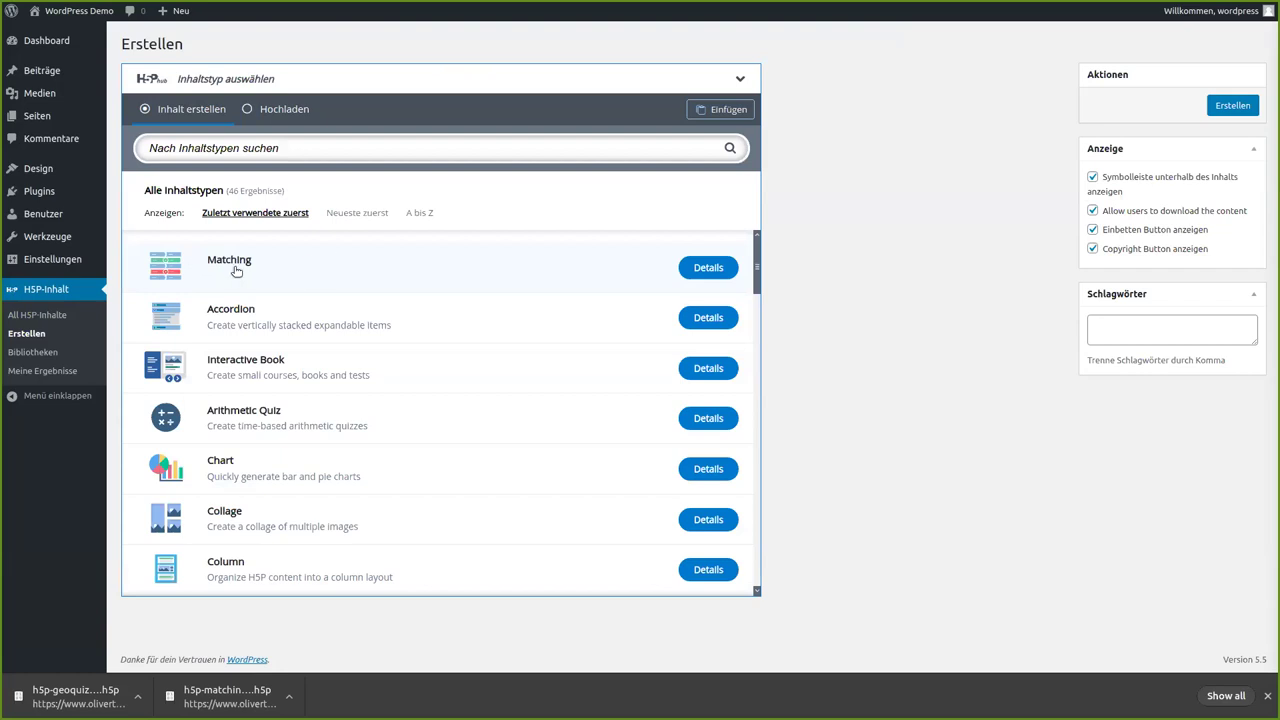
pyautogui.click(291, 109)
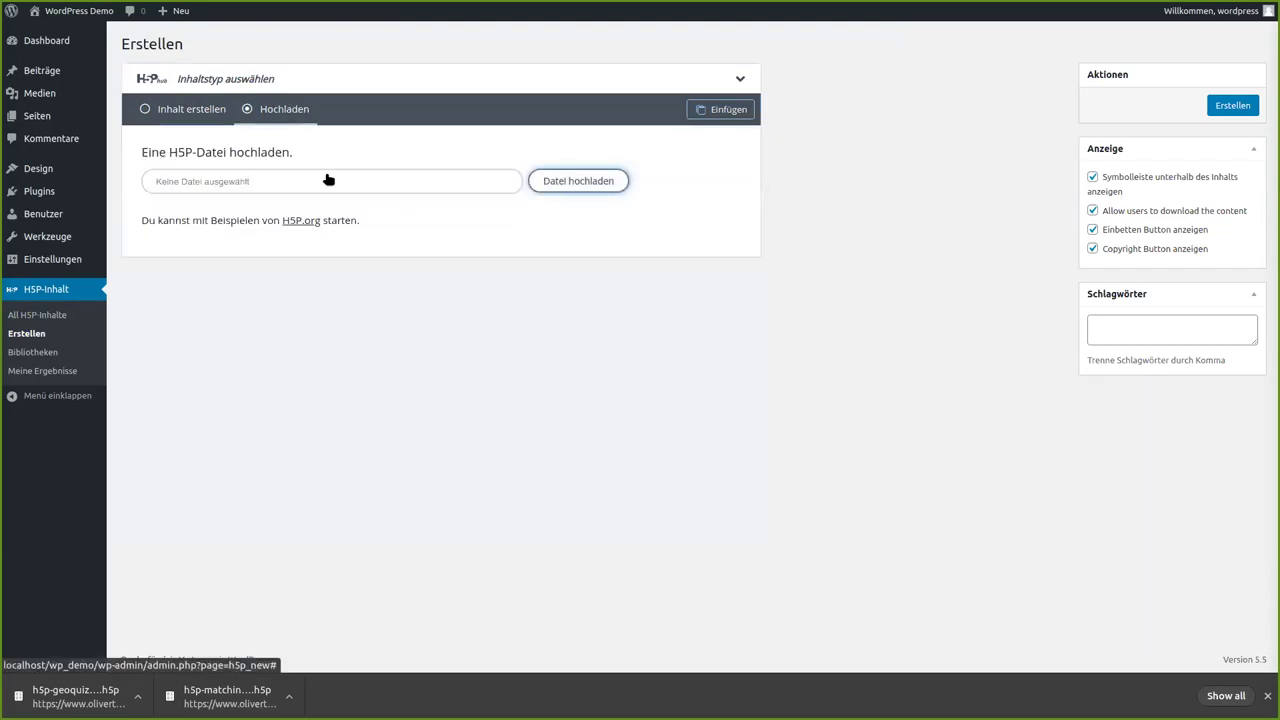
pyautogui.click(587, 186)
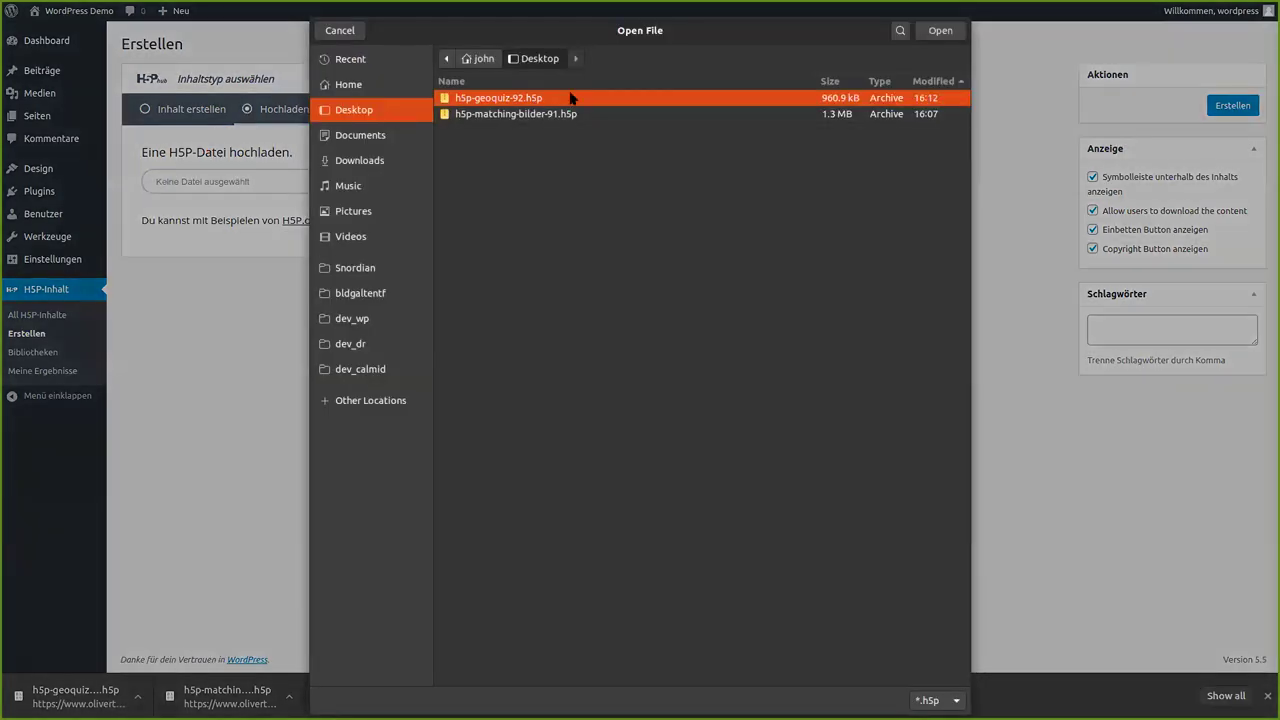
pyautogui.click(940, 31)
pyautogui.click(566, 181)
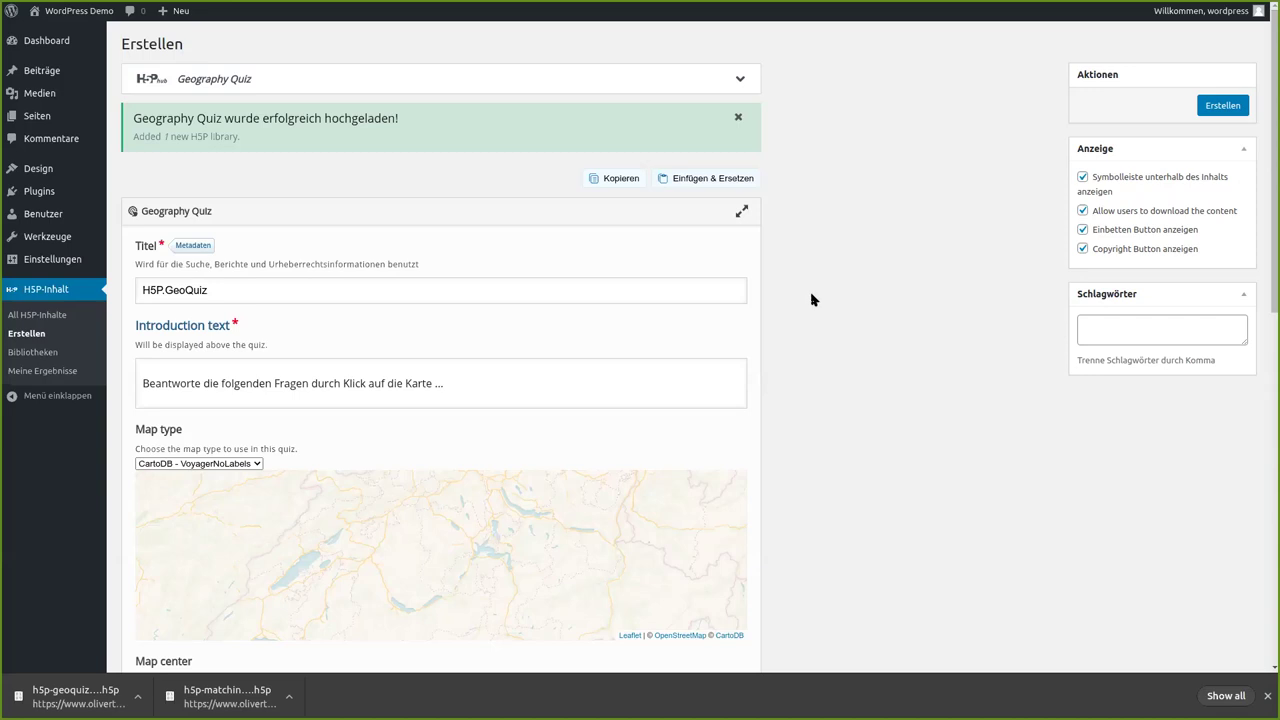
# Set the Geography Quiz's map type to Esri - WorldImagery.
pyautogui.scroll(-1, 812, 310)
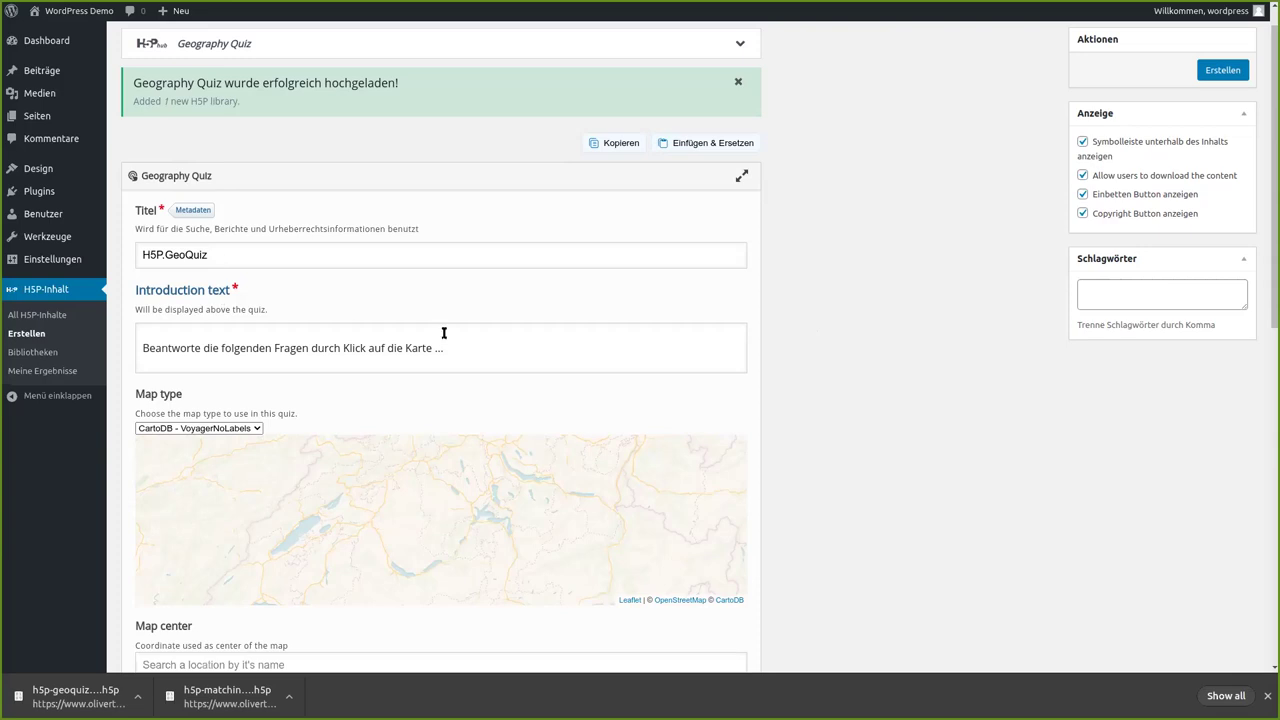
pyautogui.scroll(-2, 790, 313)
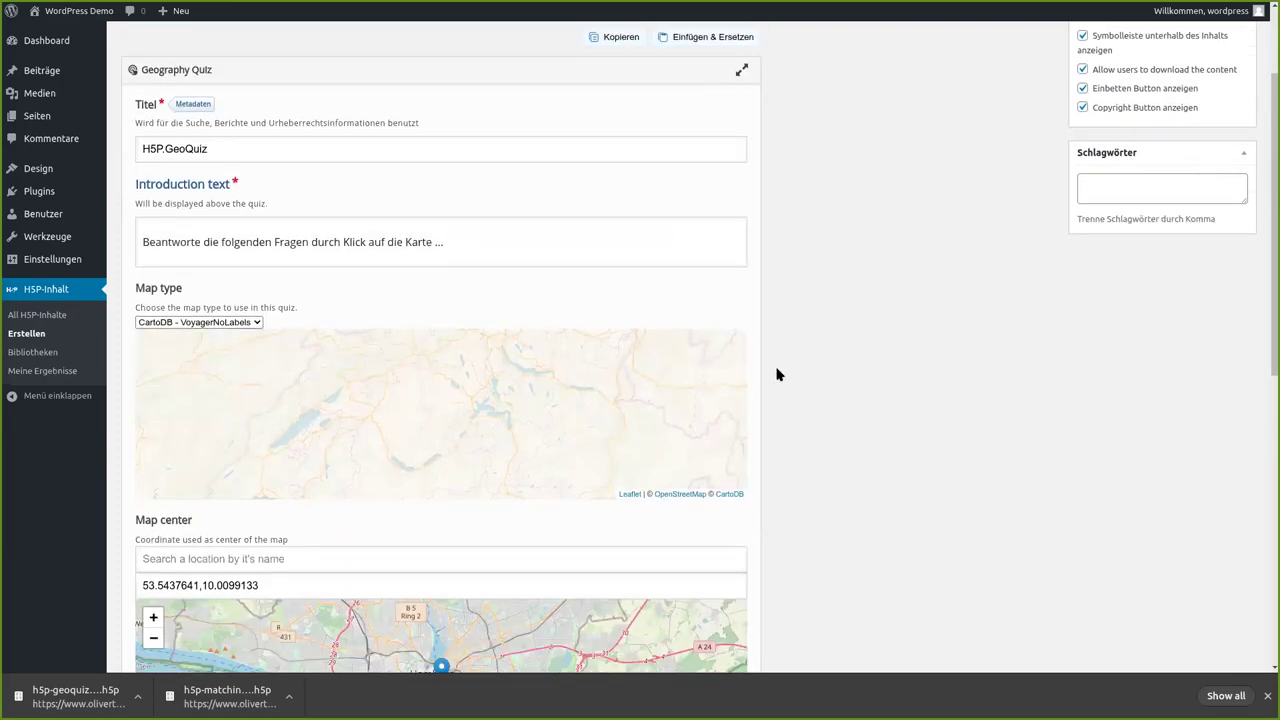
pyautogui.click(255, 323)
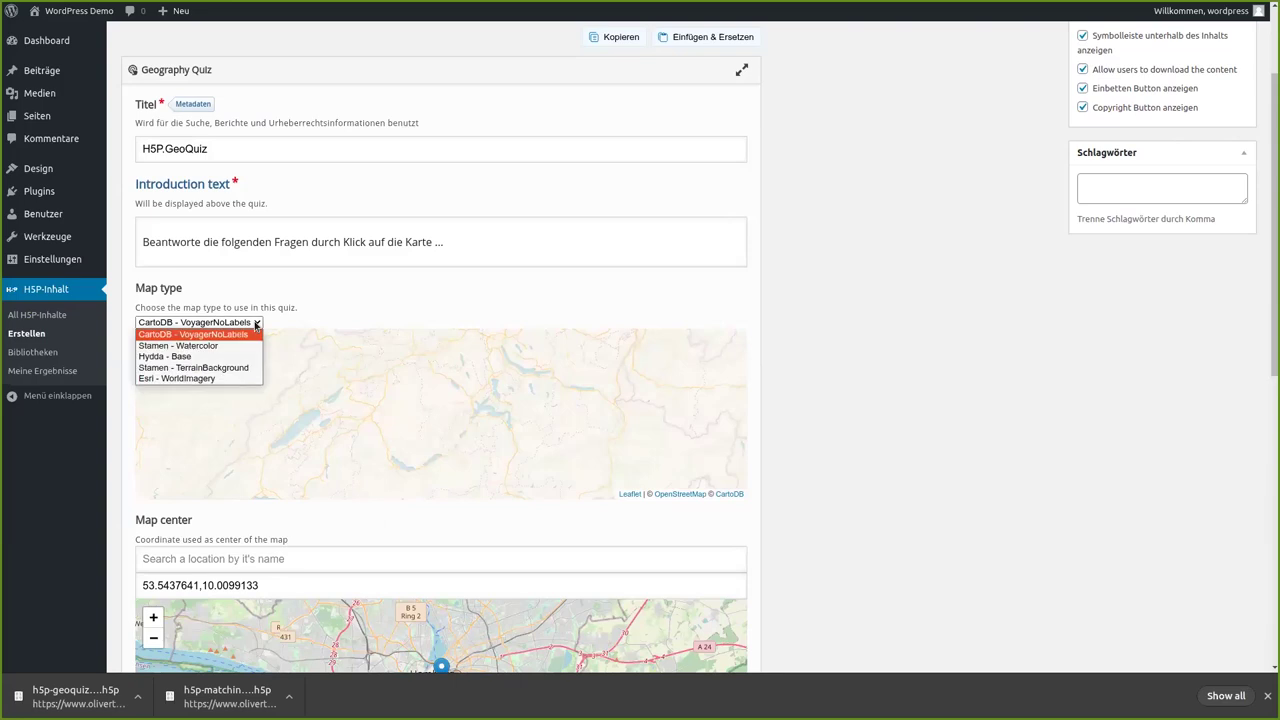
pyautogui.click(214, 379)
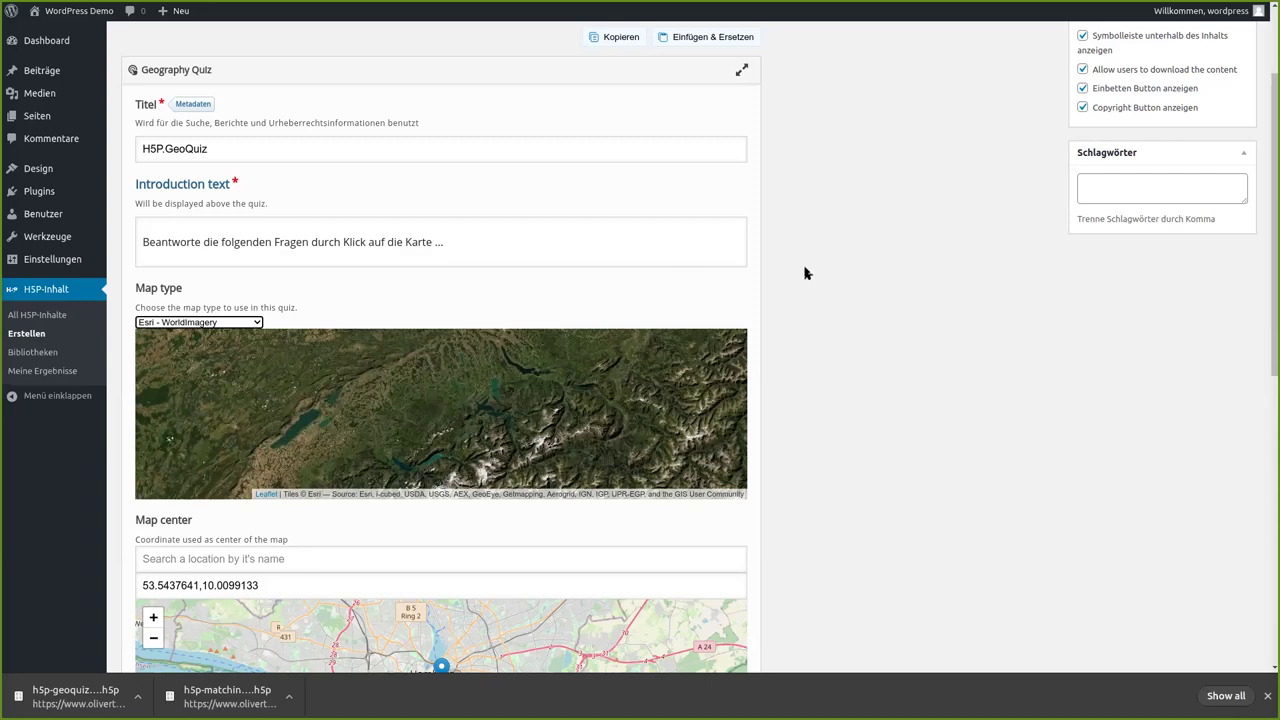
# Set the Geography Quiz's default zoom level to 3.
pyautogui.scroll(-3, 806, 268)
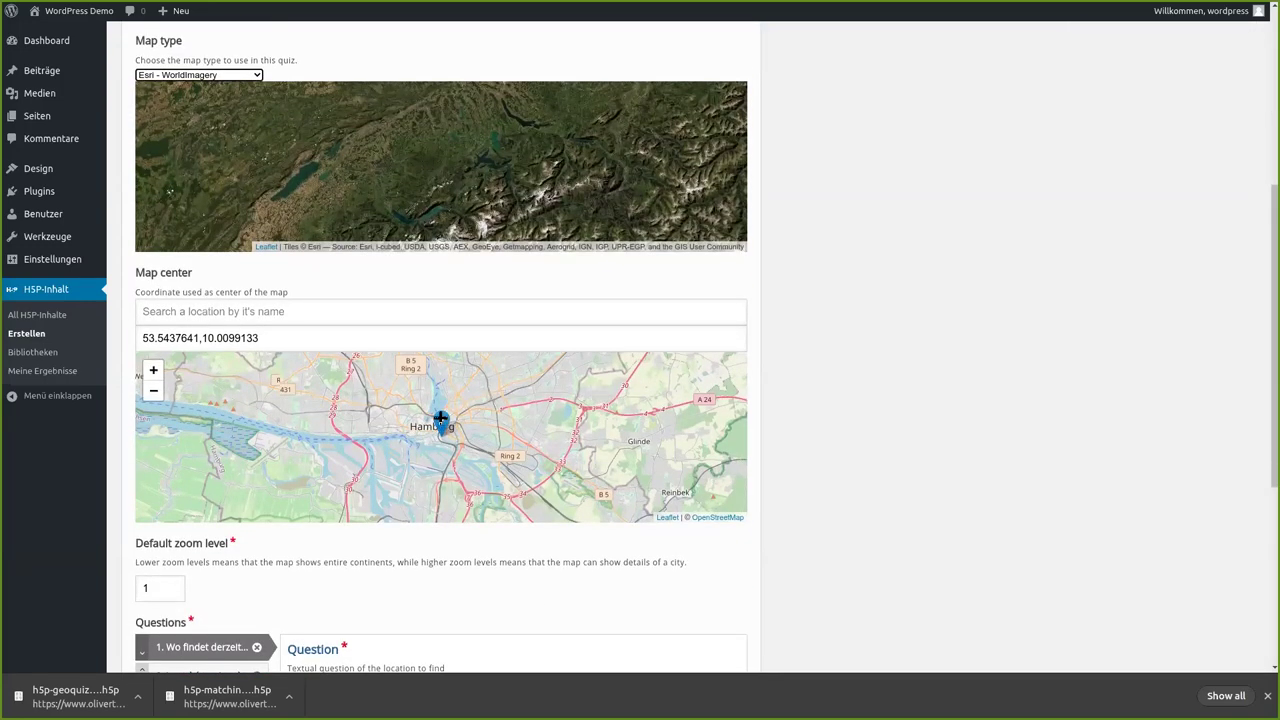
pyautogui.scroll(-1, 335, 461)
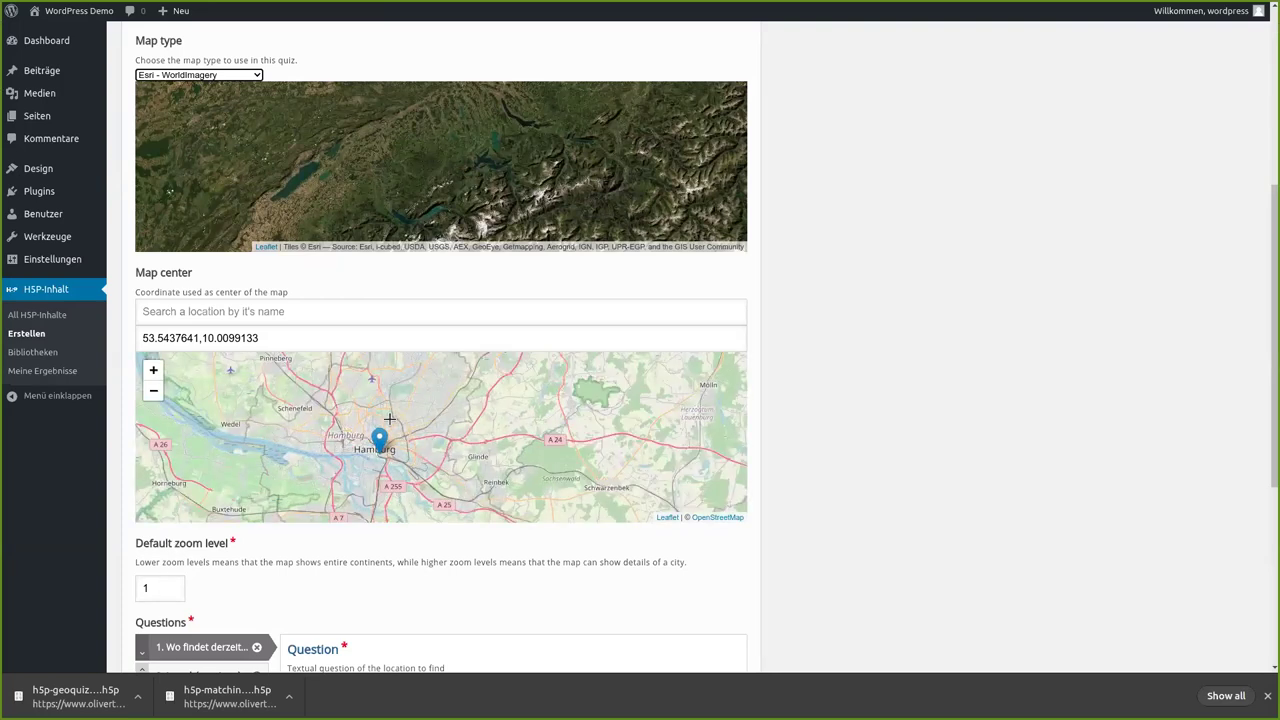
pyautogui.moveTo(331, 443); pyautogui.dragTo(465, 419)
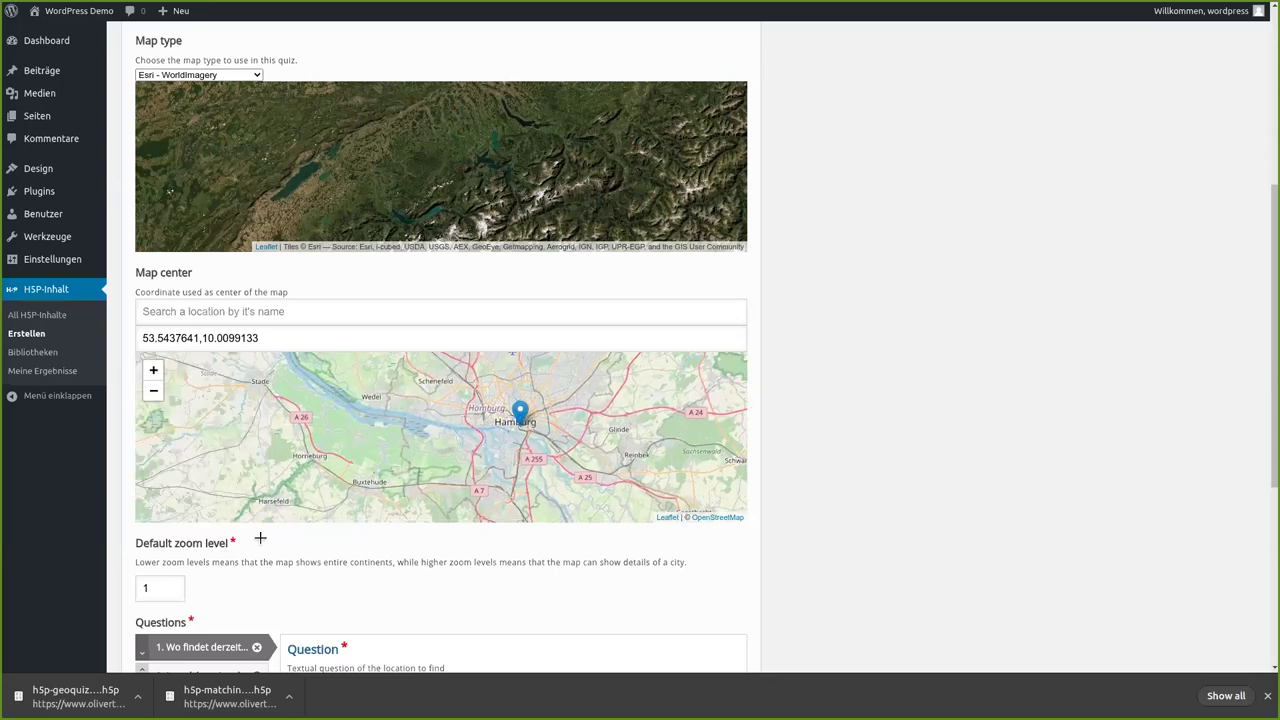
pyautogui.scroll(-10, 445, 401)
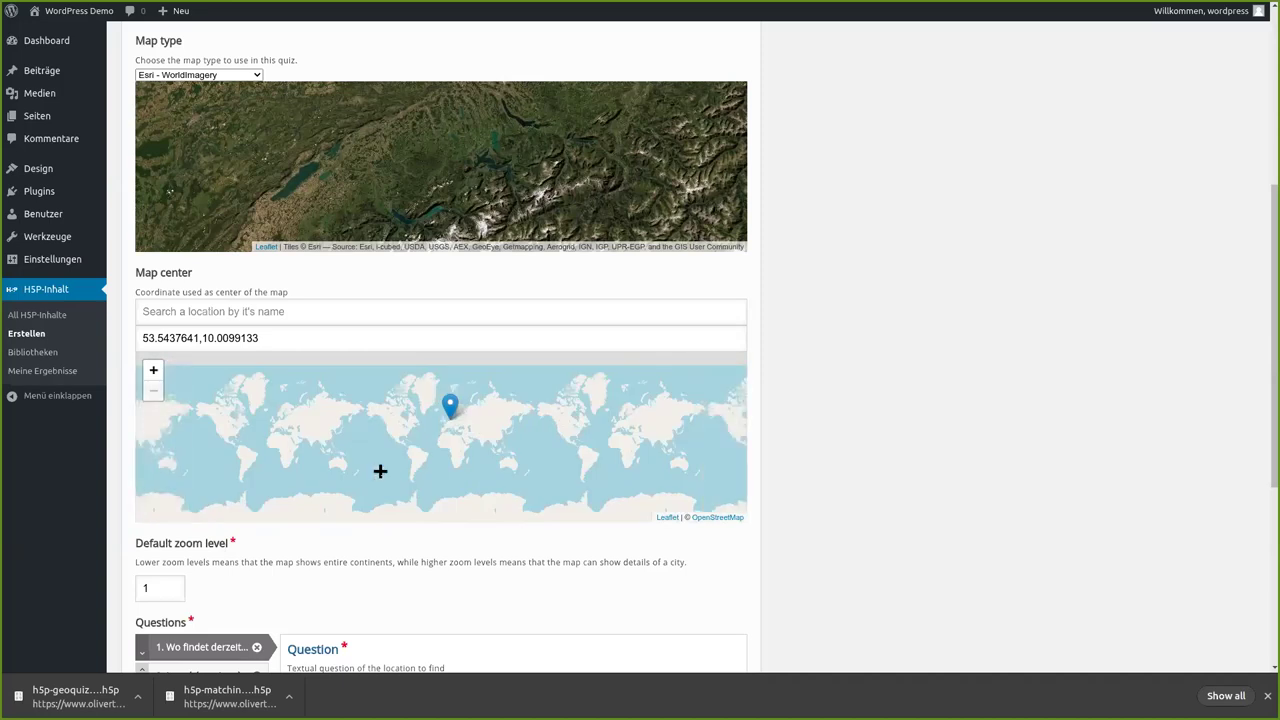
pyautogui.scroll(-1, 167, 575)
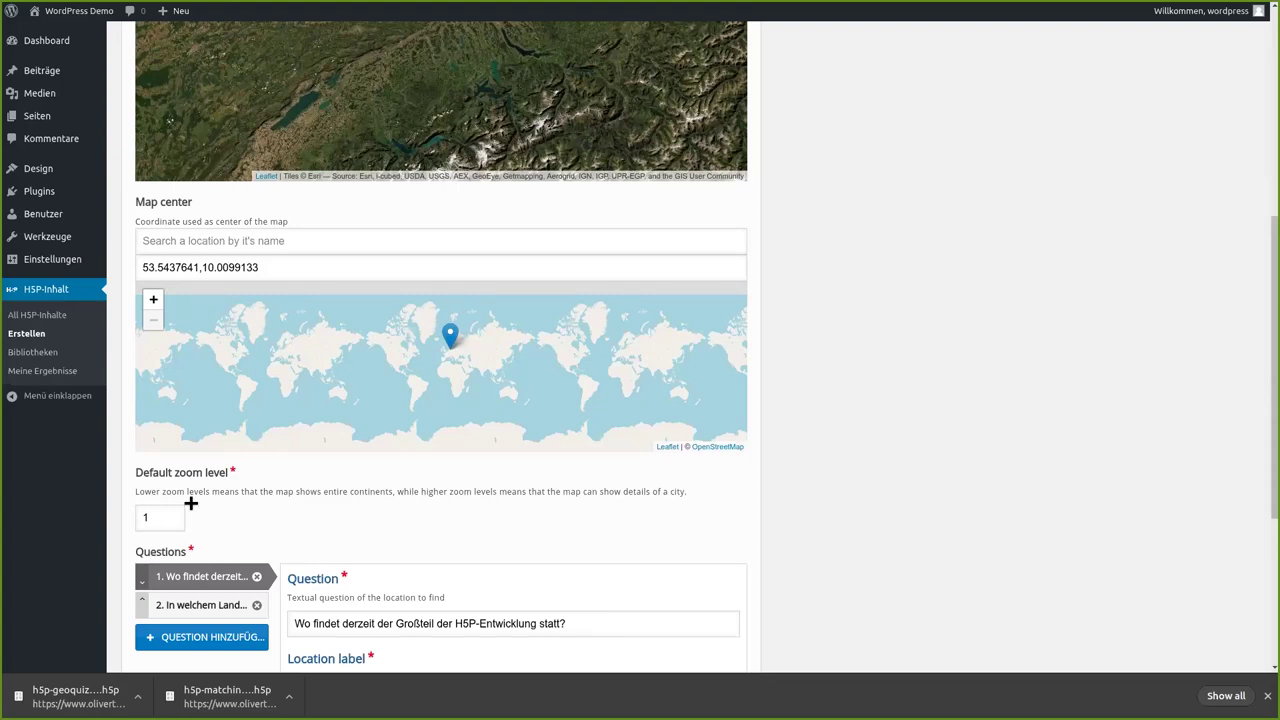
pyautogui.doubleClick(496, 368)
pyautogui.moveTo(166, 518); pyautogui.dragTo(125, 523)
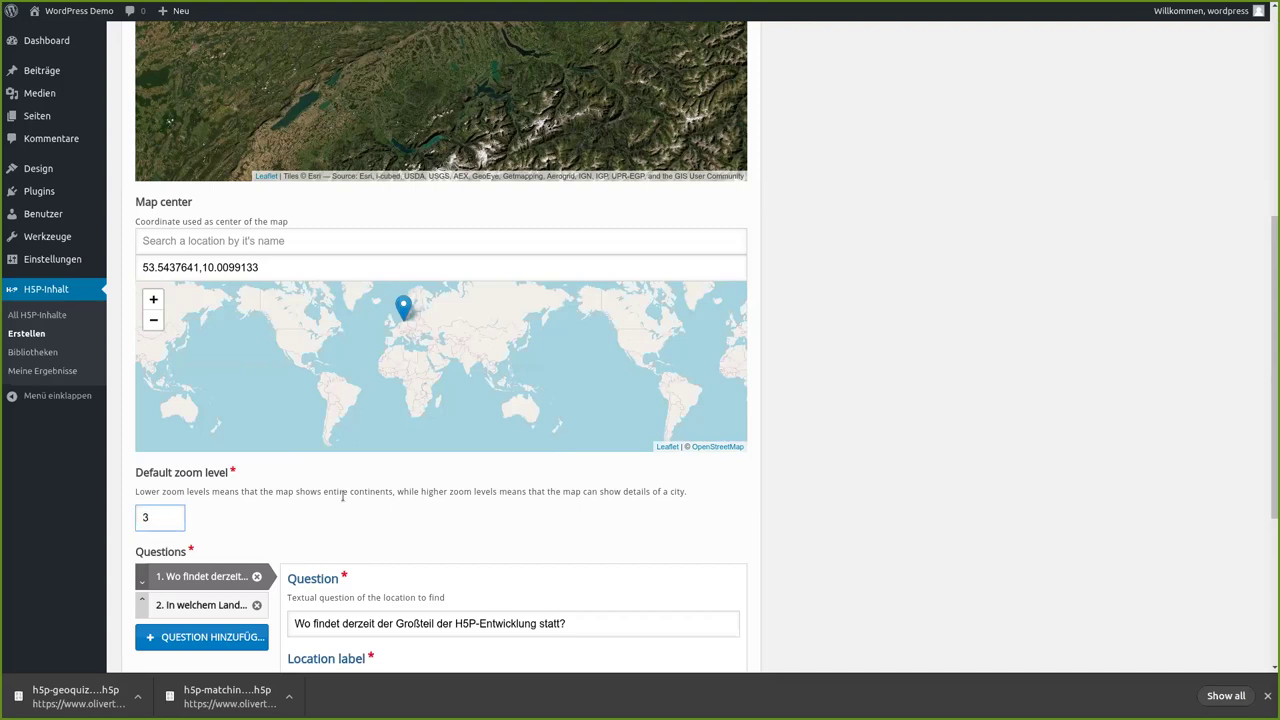
# Check the first question's location type options, keep Location, and expand its location coordinate settings.
pyautogui.scroll(-1, 354, 475)
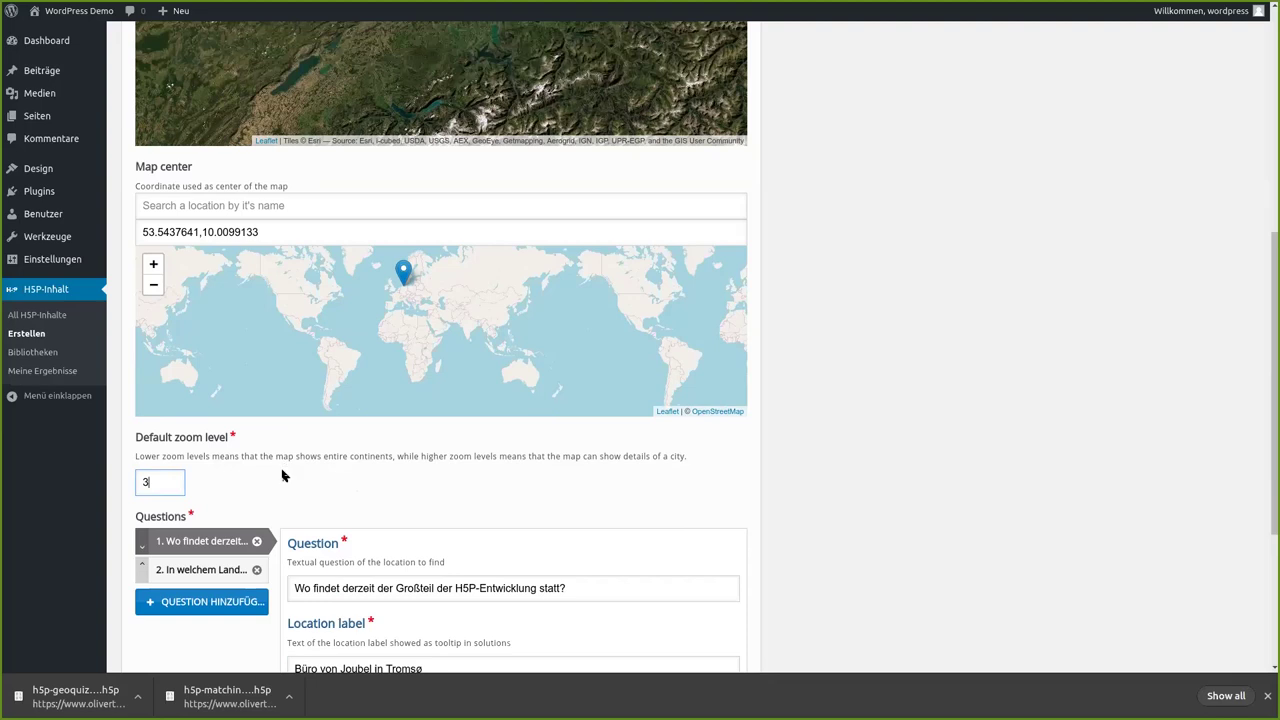
pyautogui.scroll(-1, 283, 474)
pyautogui.scroll(-1, 283, 477)
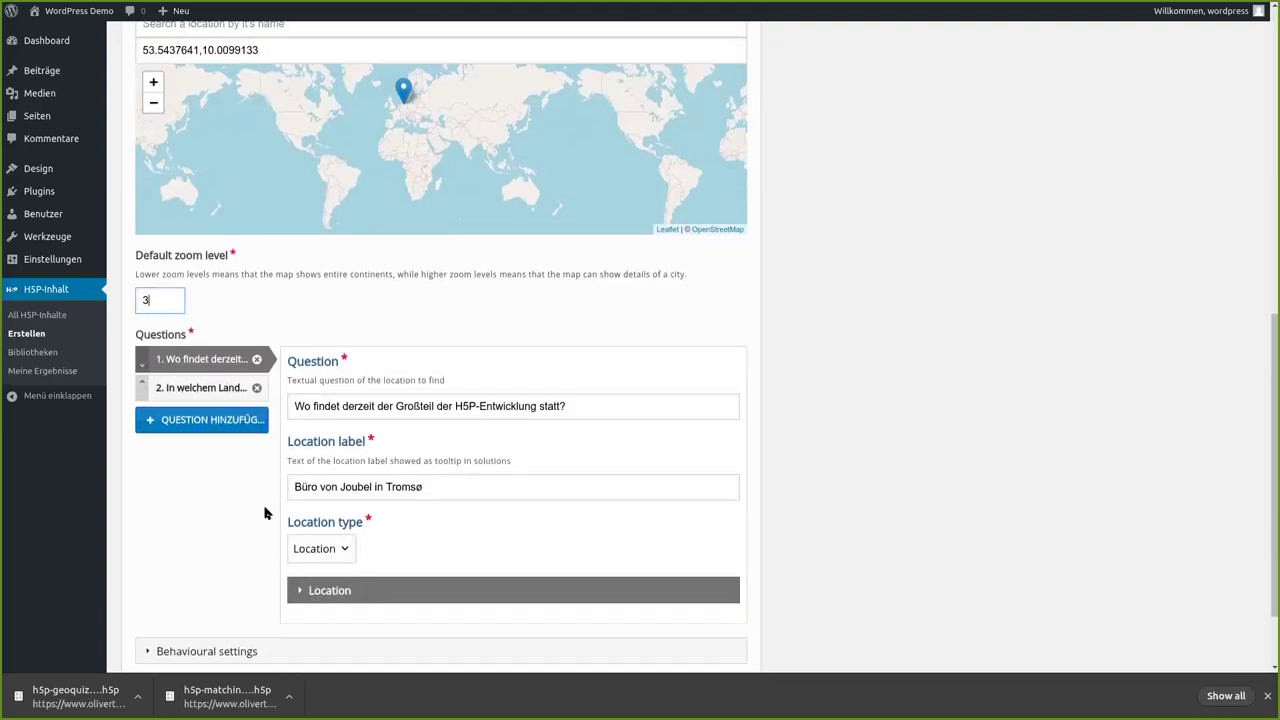
pyautogui.scroll(-1, 262, 490)
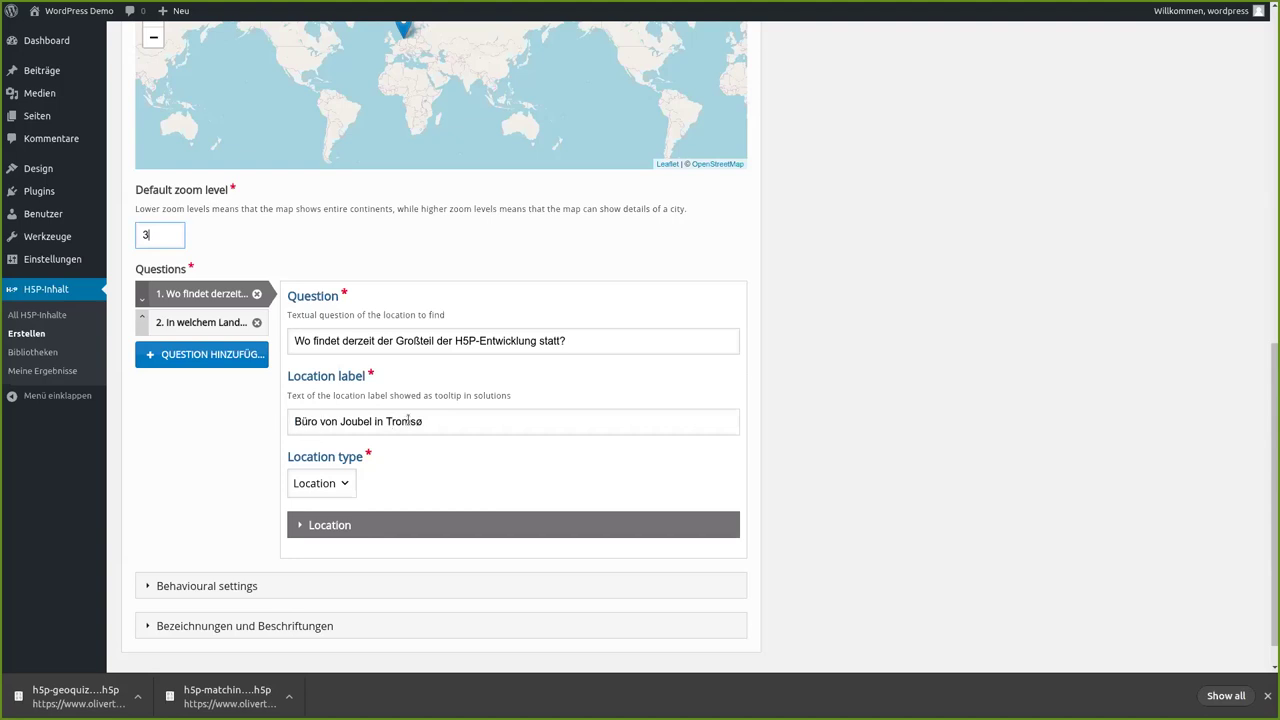
pyautogui.click(343, 485)
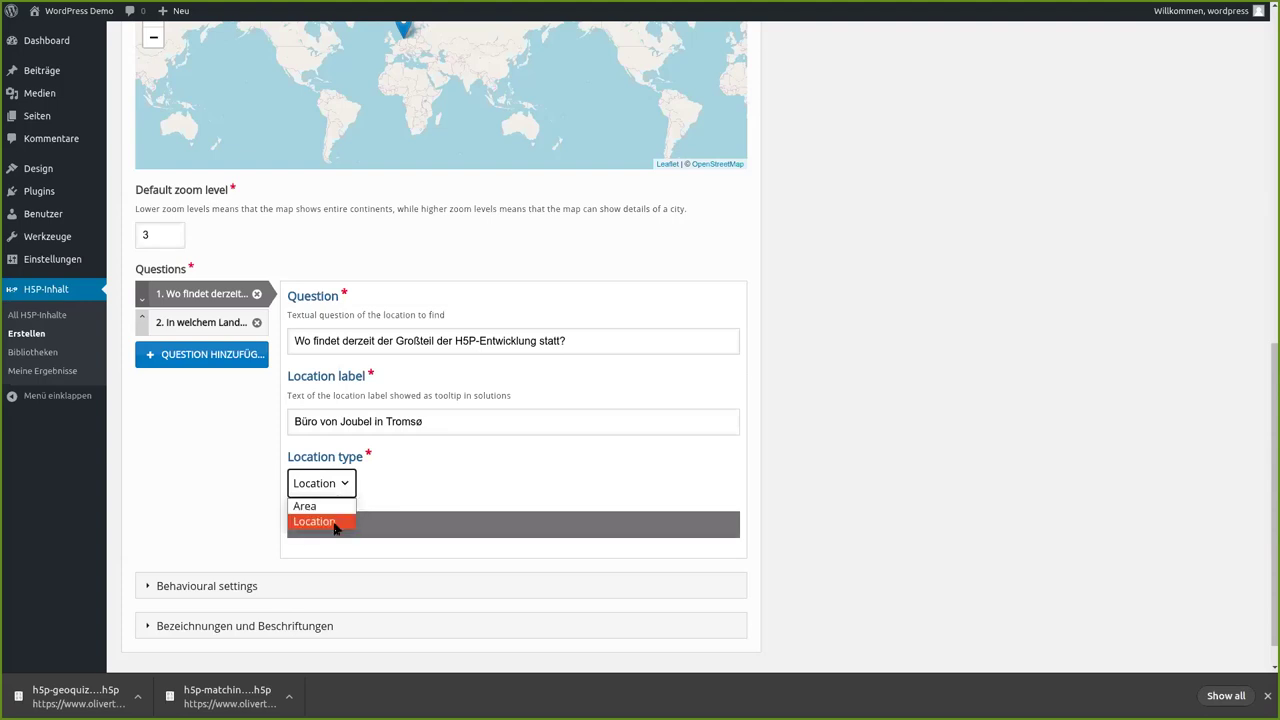
pyautogui.click(343, 485)
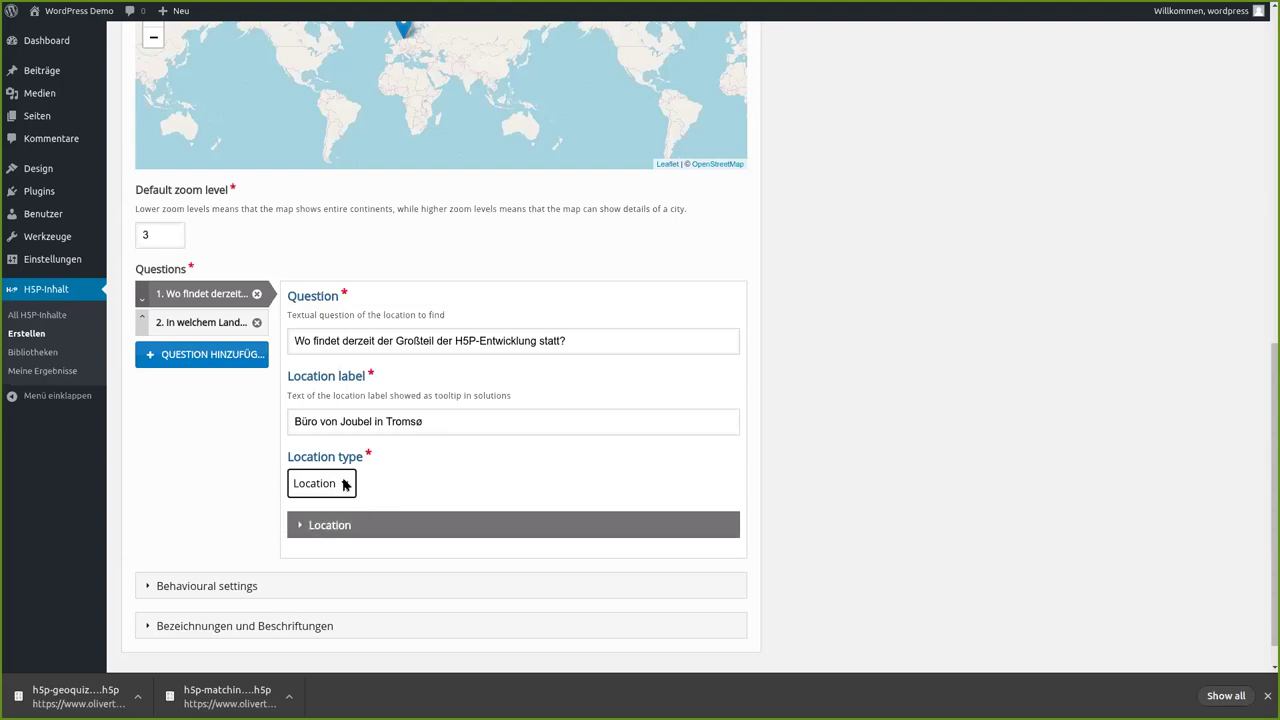
pyautogui.click(298, 528)
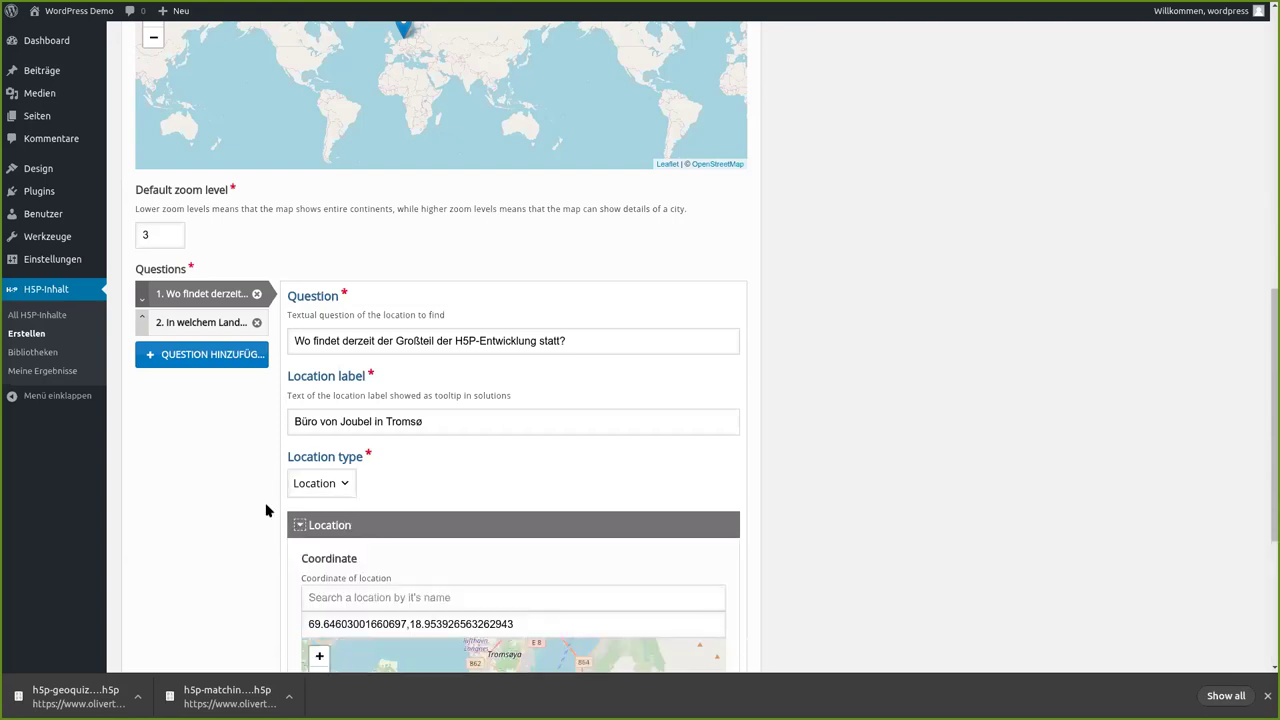
pyautogui.scroll(-3, 266, 509)
pyautogui.scroll(-1, 250, 494)
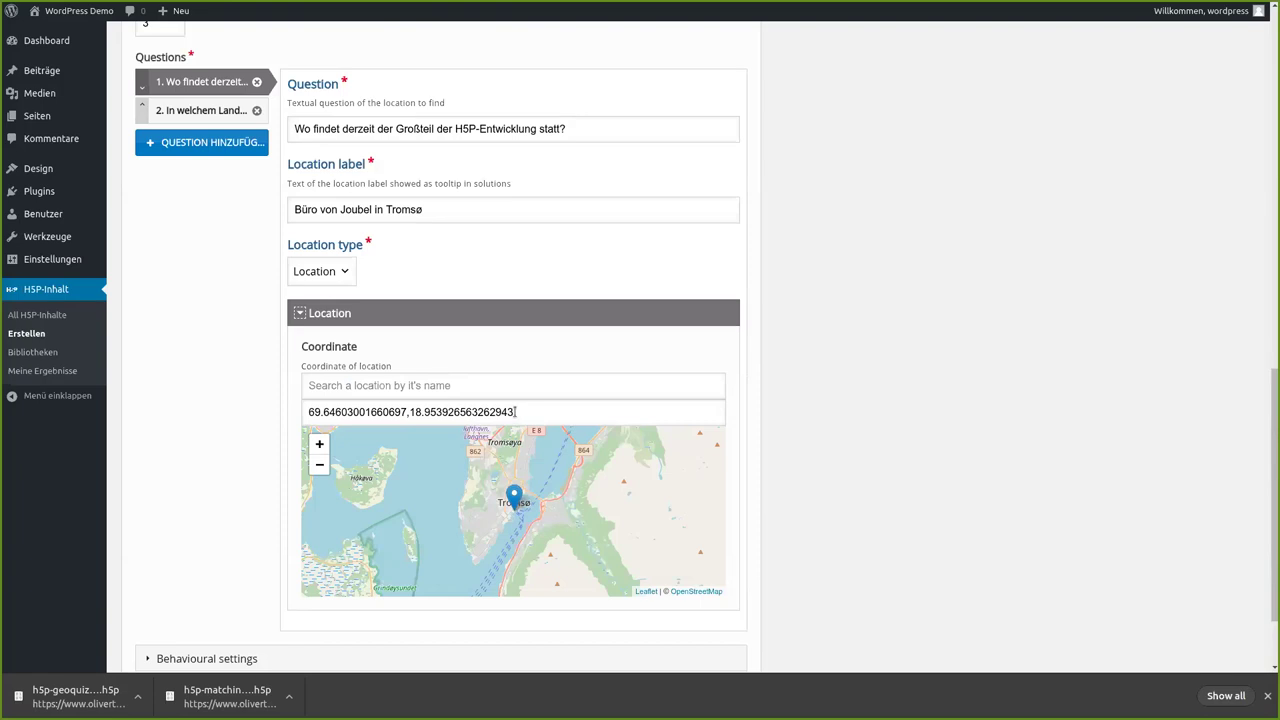
# Search for Hamburg in the first question's location coordinate and dismiss the suggestions without choosing one.
pyautogui.click(482, 385)
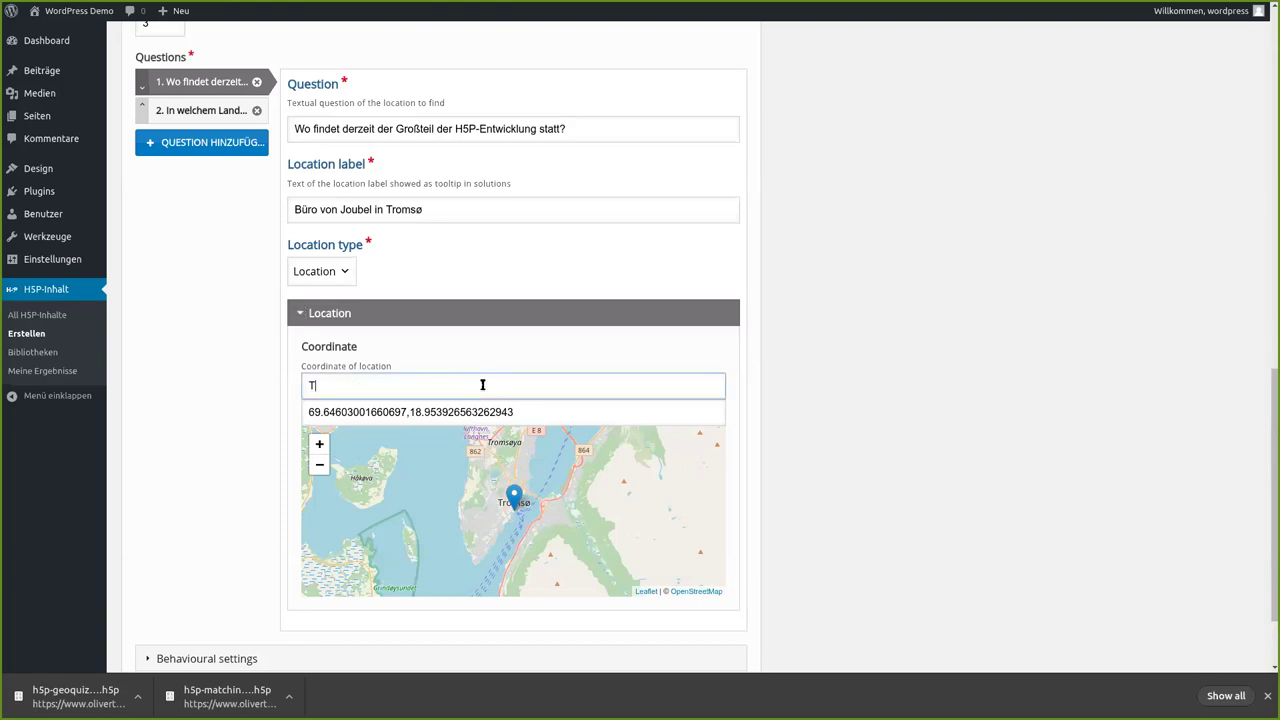
pyautogui.write('Tr')
pyautogui.press('BackSpace')
pyautogui.press('BackSpace')
pyautogui.write('Hma')
pyautogui.press('BackSpace')
pyautogui.press('BackSpace')
pyautogui.write('amburg')
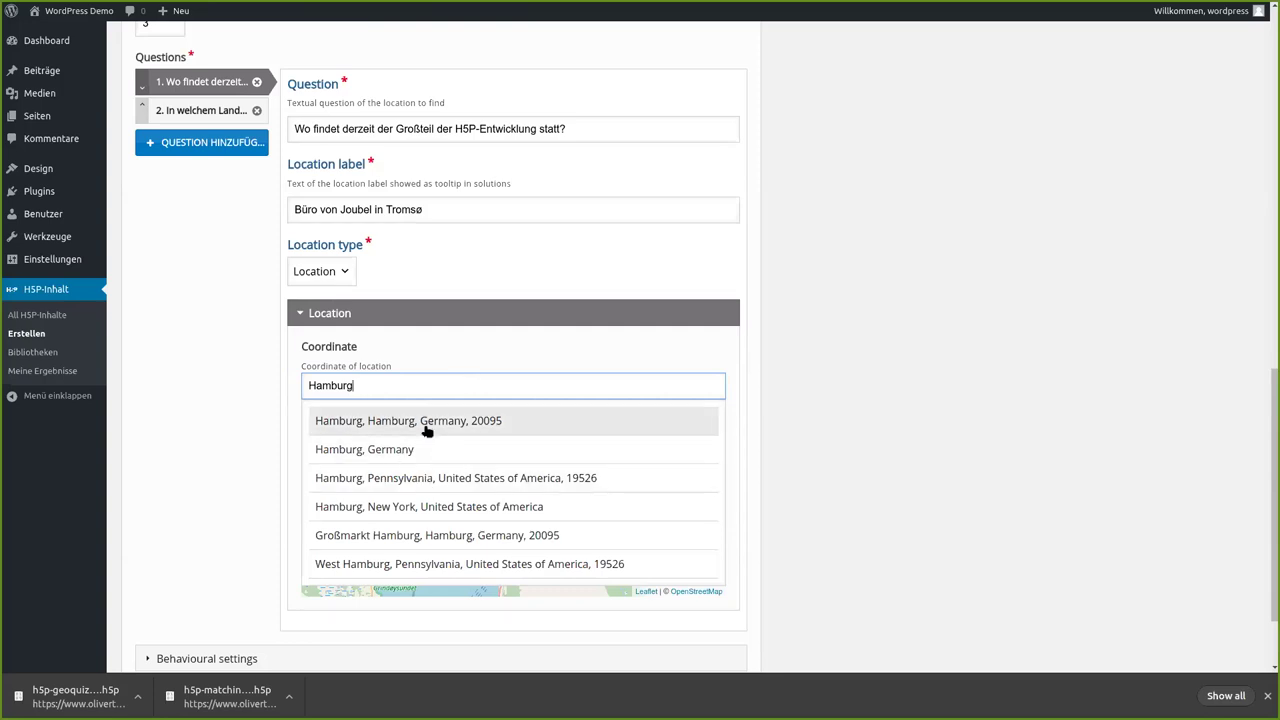
pyautogui.click(503, 353)
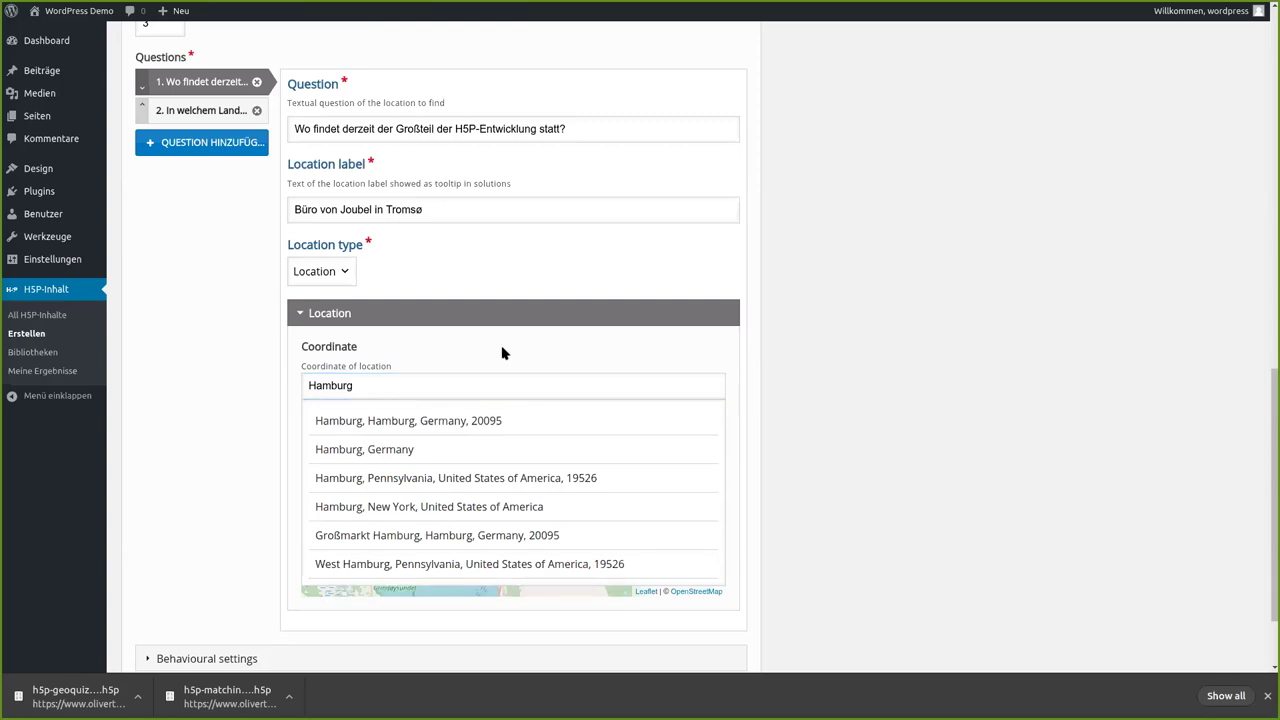
# Open the second question, expand its Area settings, and view the selectable countries without changing Australia.
pyautogui.click(205, 114)
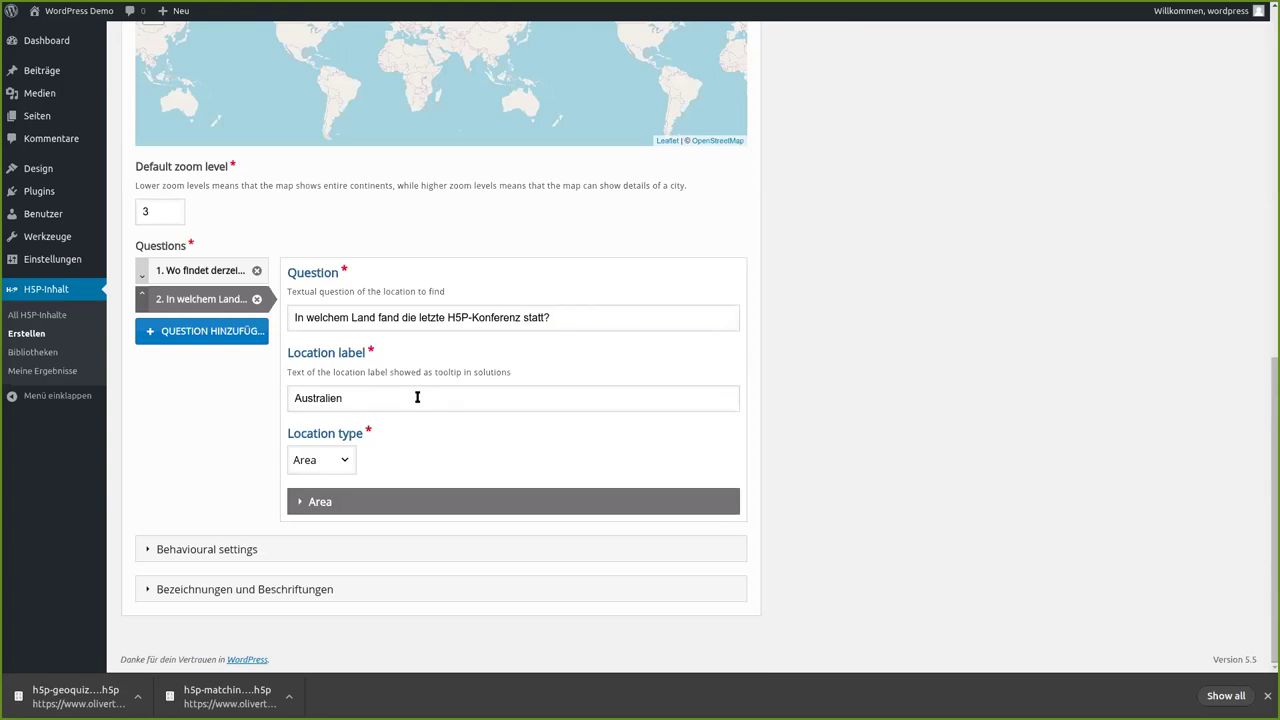
pyautogui.click(299, 502)
pyautogui.click(473, 585)
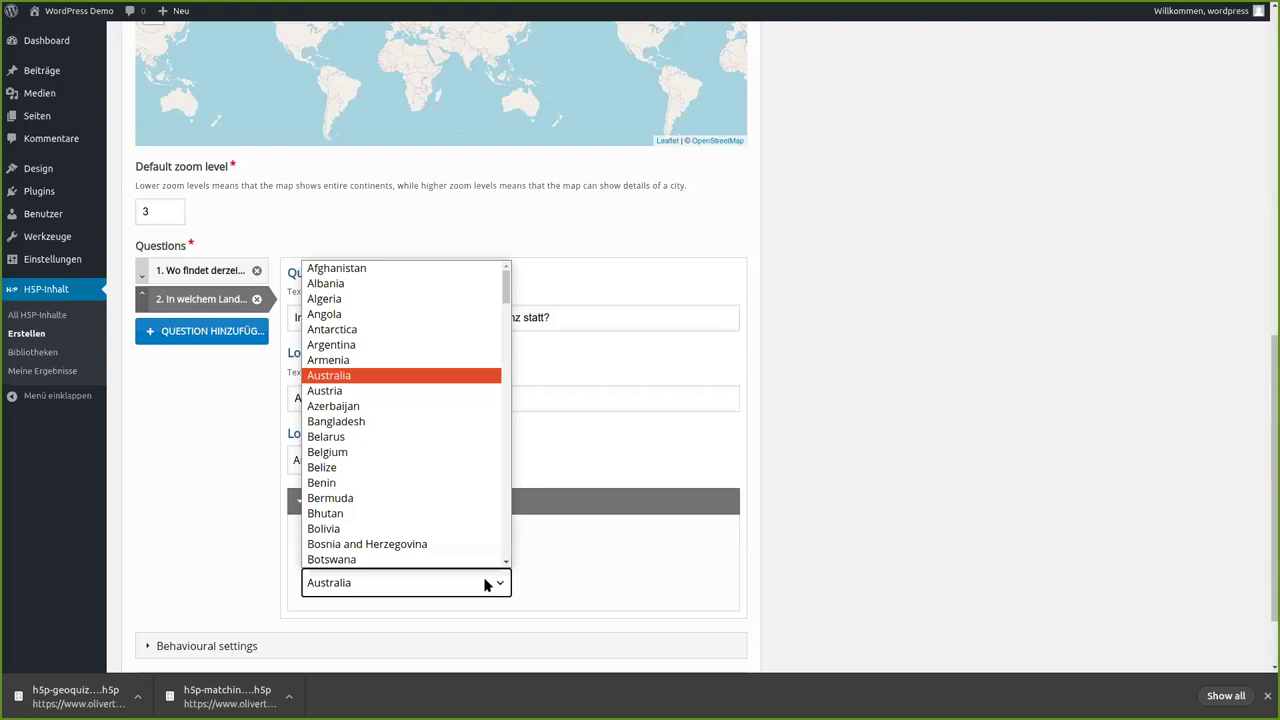
pyautogui.click(610, 232)
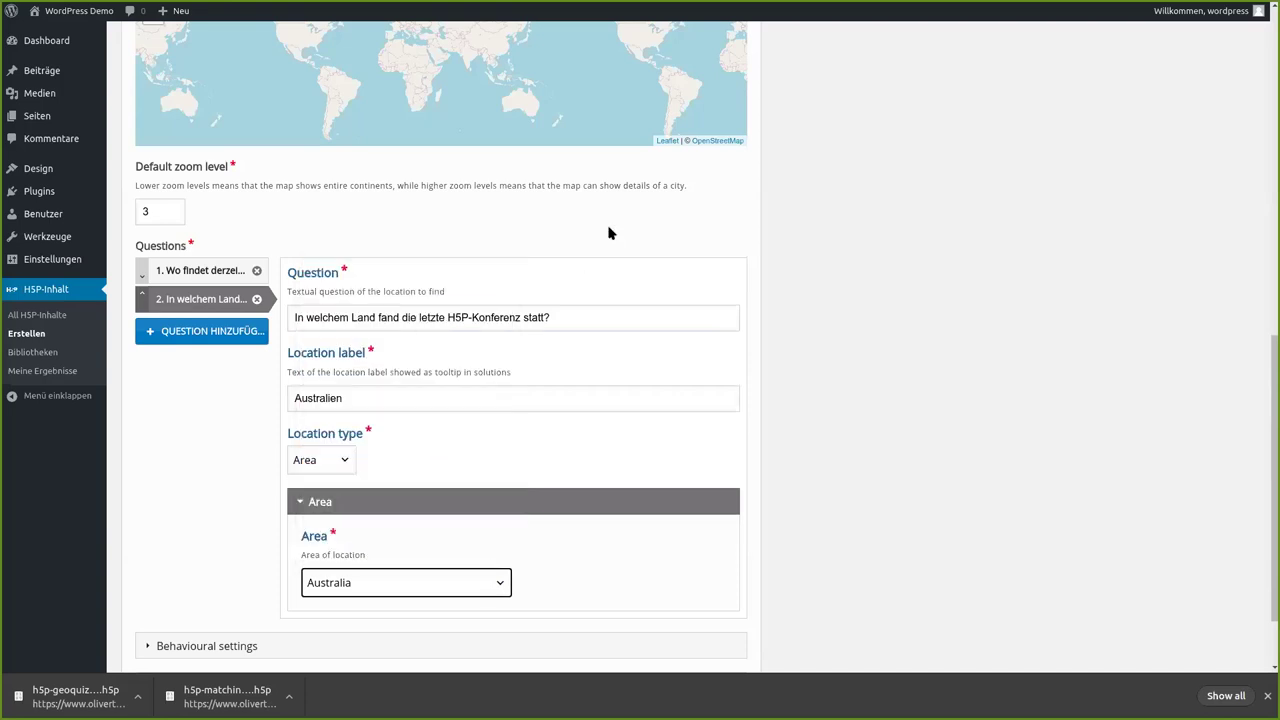
# Look at the quiz's behavioural settings and collapse them again.
pyautogui.scroll(-1, 800, 340)
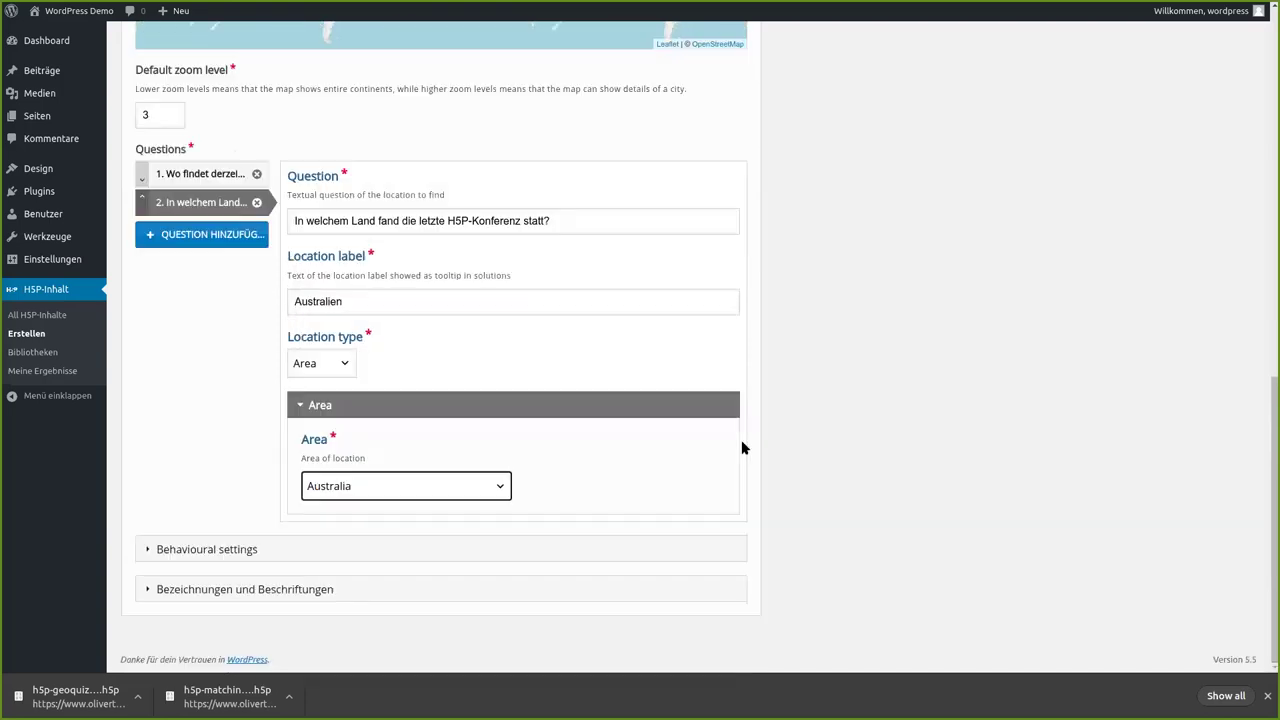
pyautogui.click(229, 557)
pyautogui.scroll(-1, 220, 429)
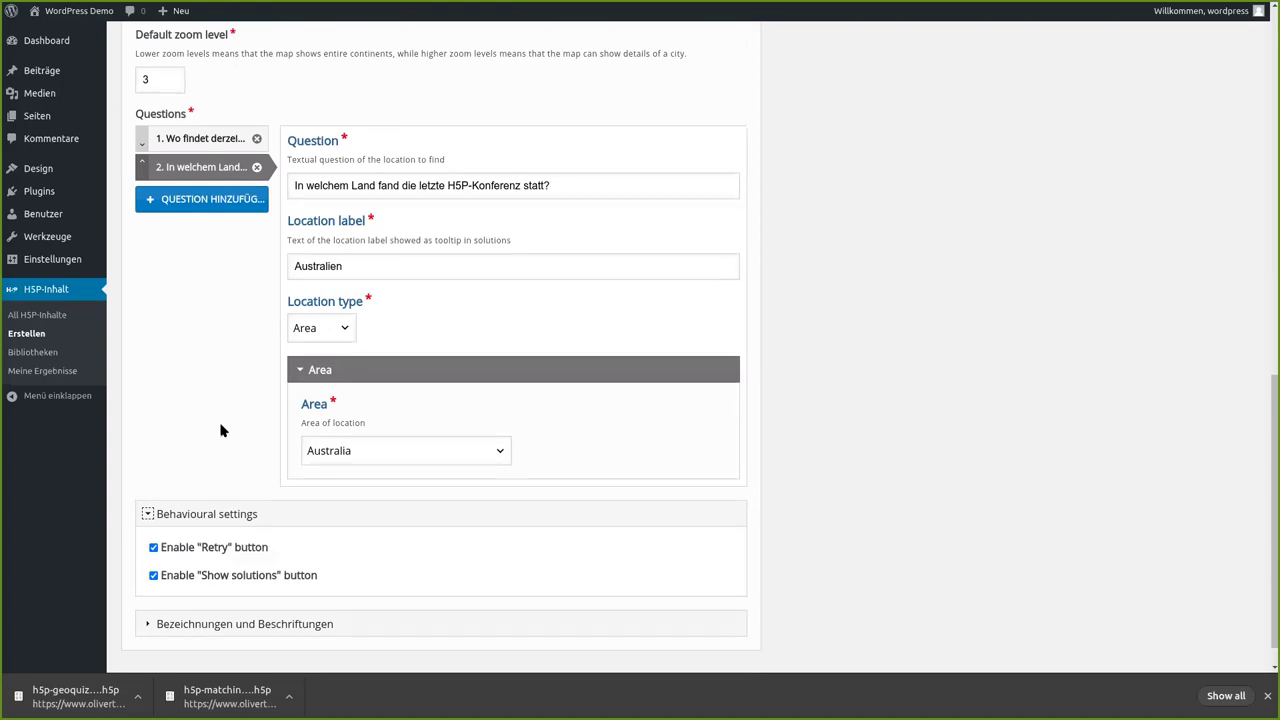
pyautogui.click(213, 514)
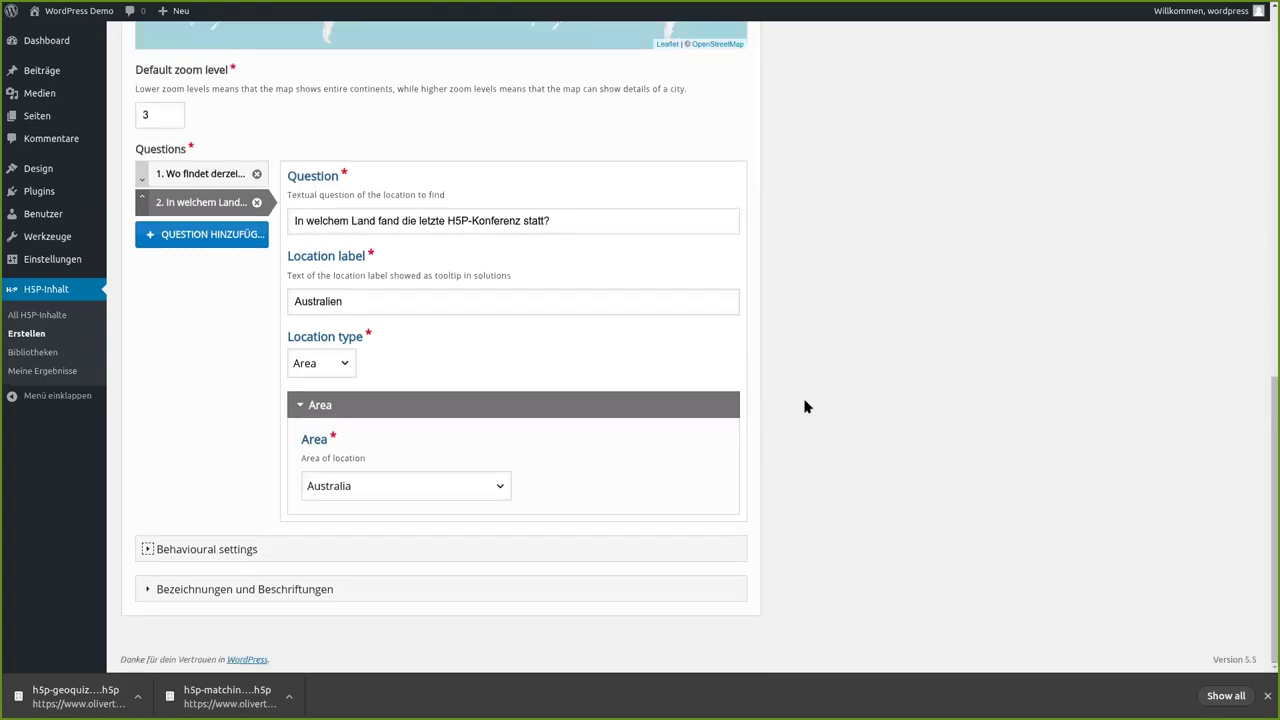
# Create the H5P.GeoQuiz content with the current settings.
pyautogui.scroll(5, 806, 402)
pyautogui.scroll(3, 816, 409)
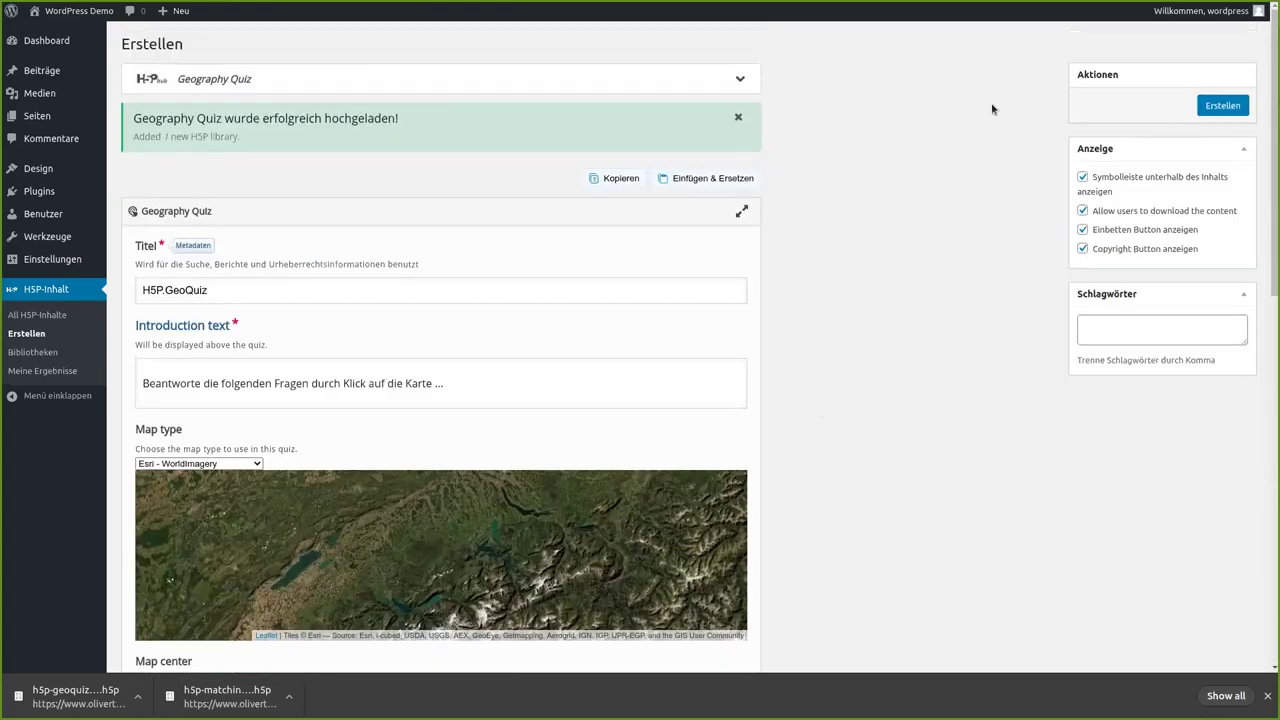
pyautogui.click(1222, 105)
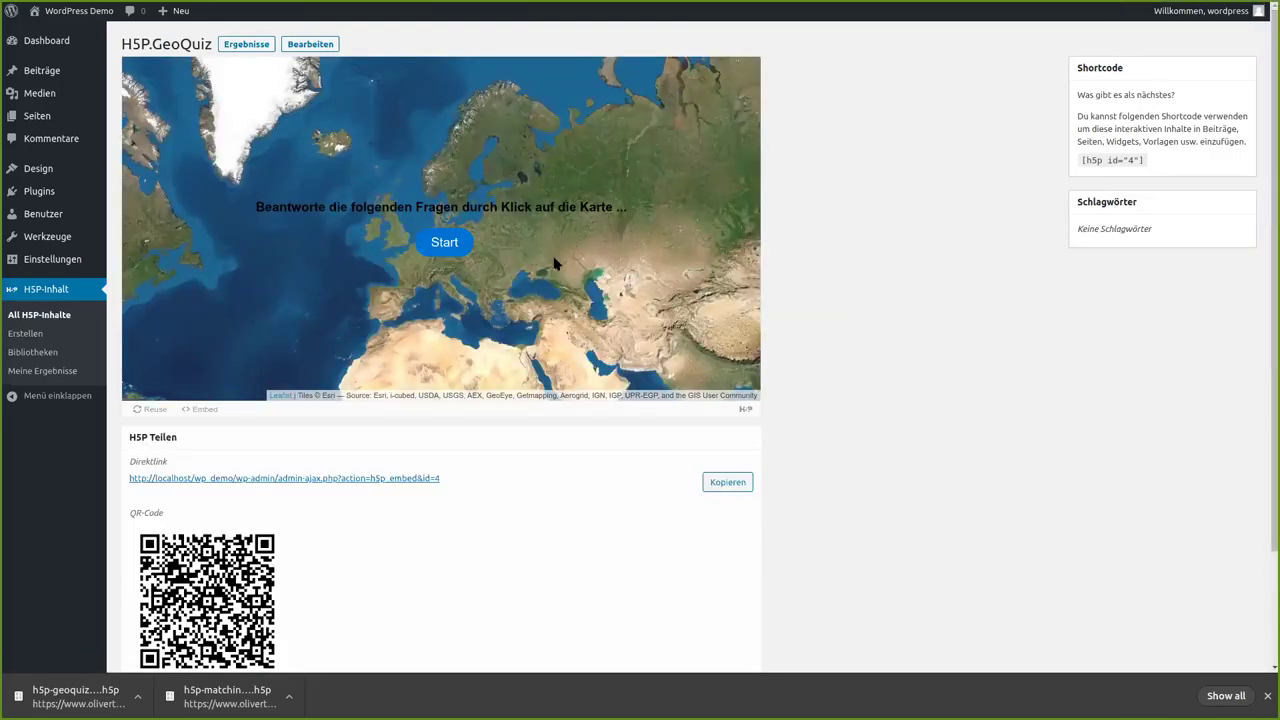
# Start the created Geography Quiz and try zooming its satellite map out and in.
pyautogui.scroll(-2, 540, 180)
pyautogui.scroll(2, 530, 170)
pyautogui.click(444, 242)
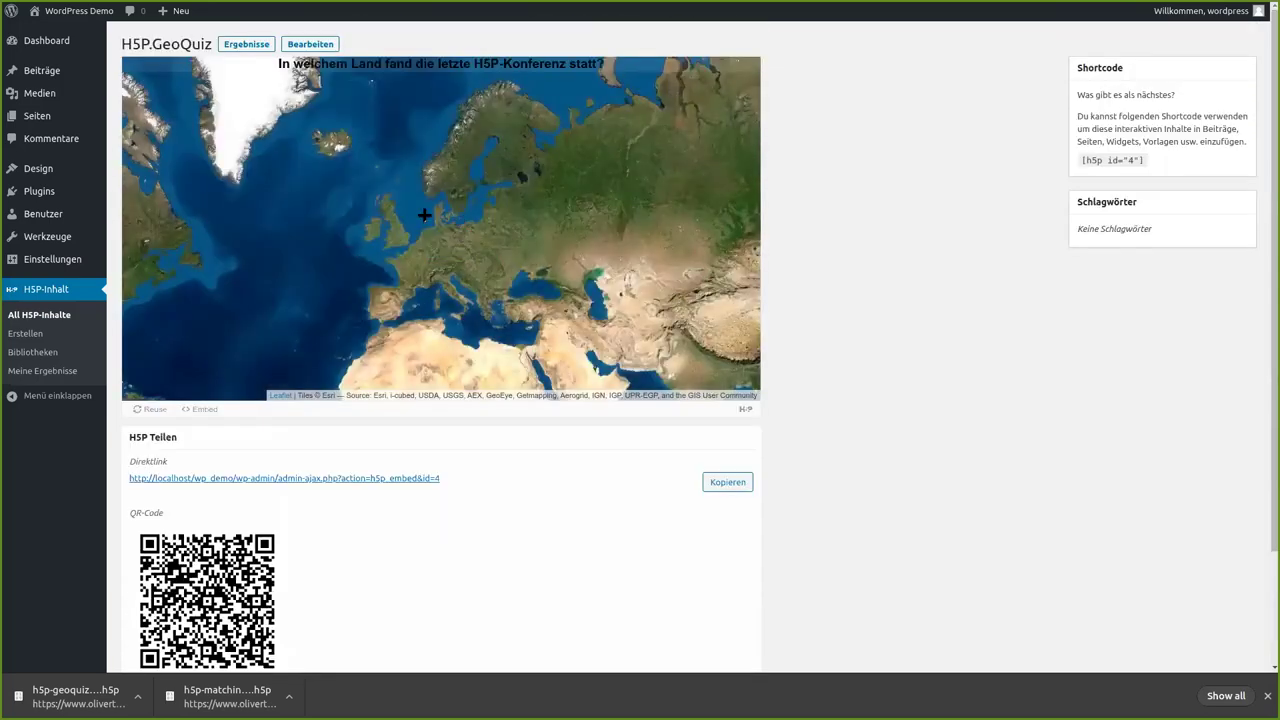
pyautogui.scroll(-3, 424, 214)
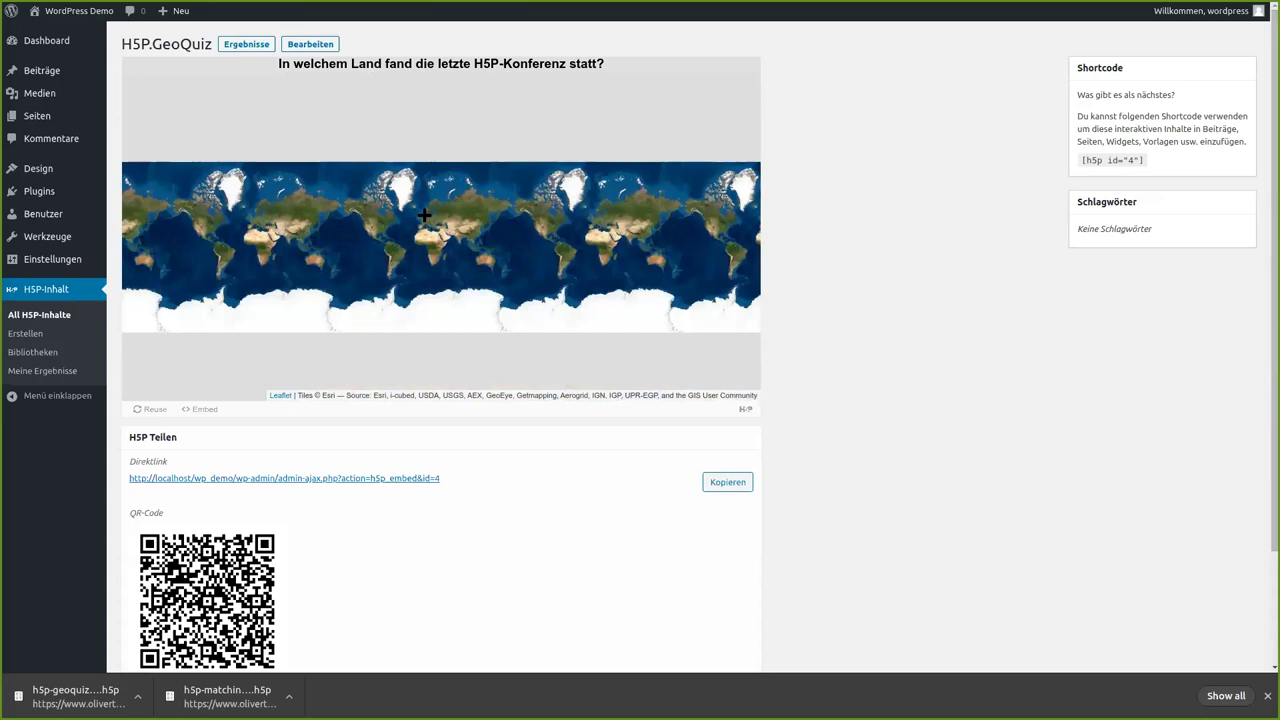
pyautogui.scroll(5, 424, 214)
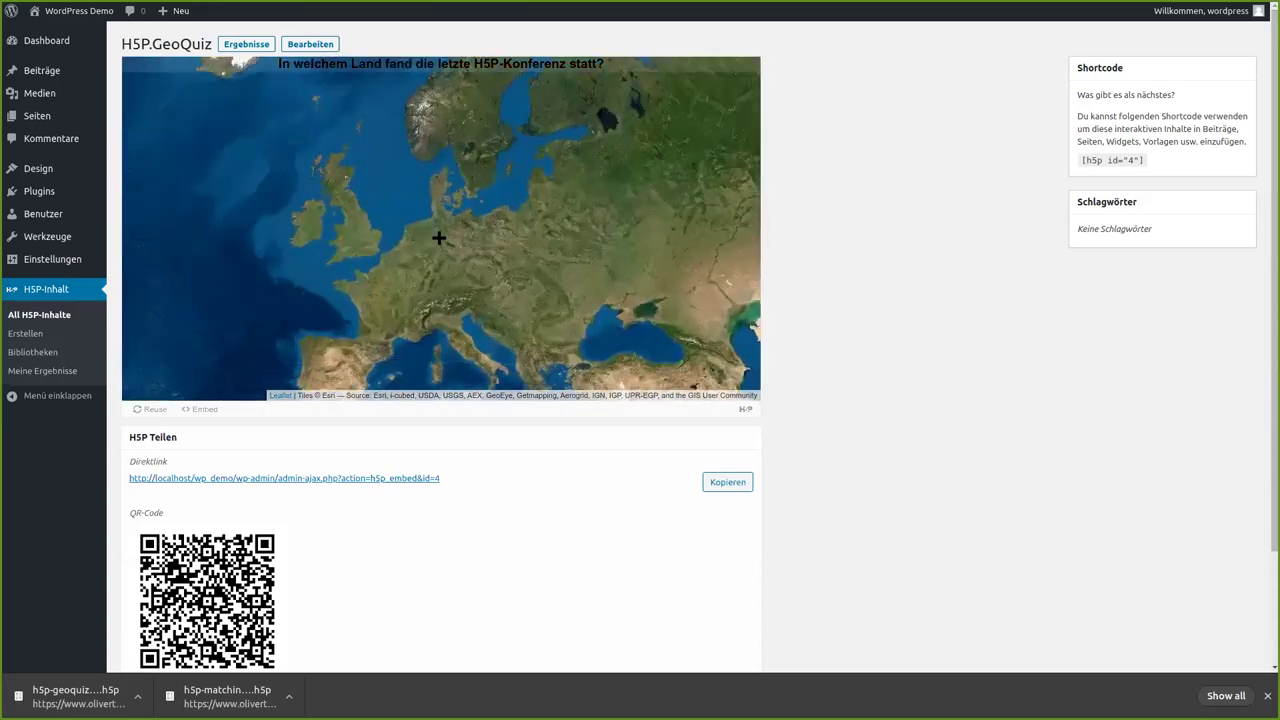
pyautogui.scroll(2, 439, 237)
pyautogui.scroll(-2, 439, 237)
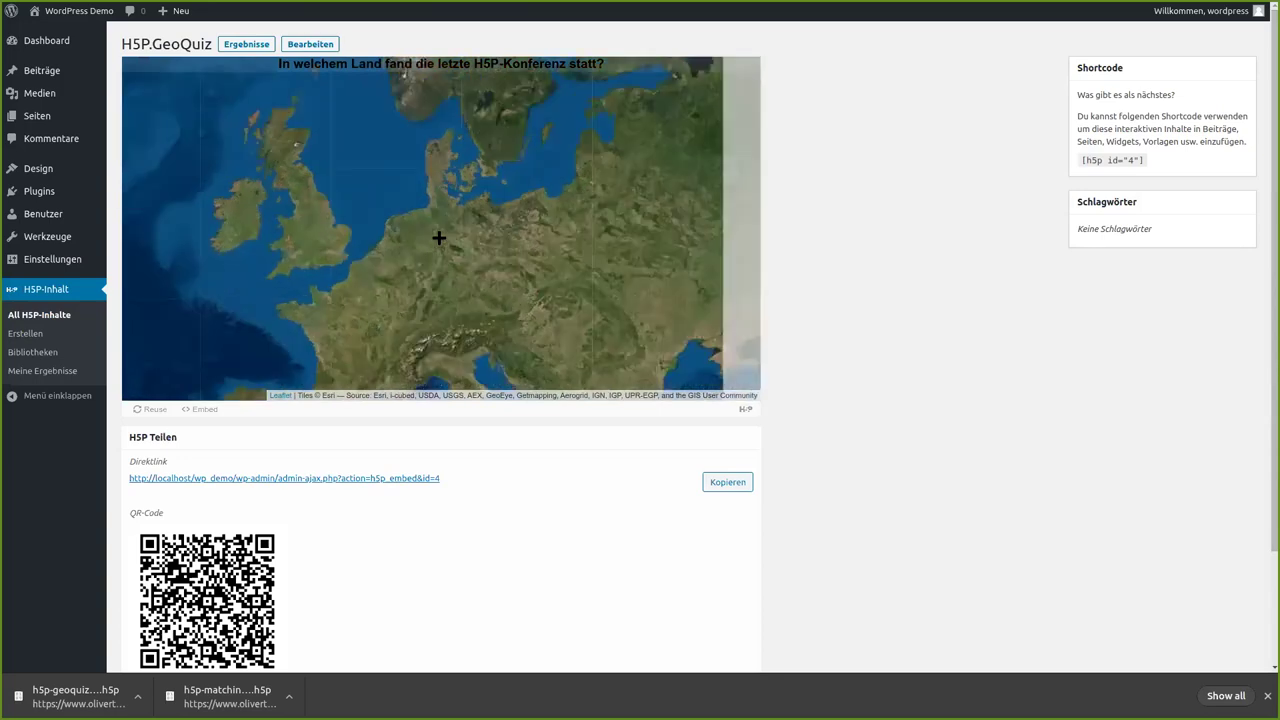
pyautogui.scroll(8, 439, 237)
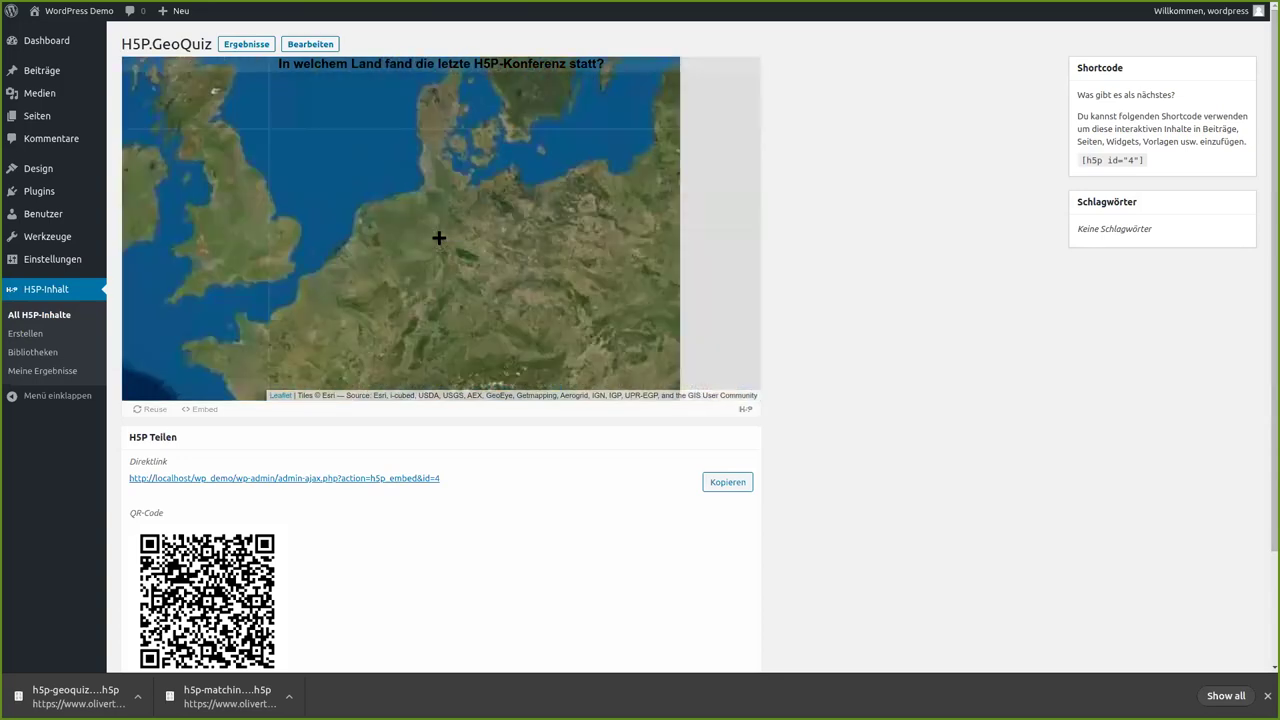
pyautogui.scroll(-8, 439, 237)
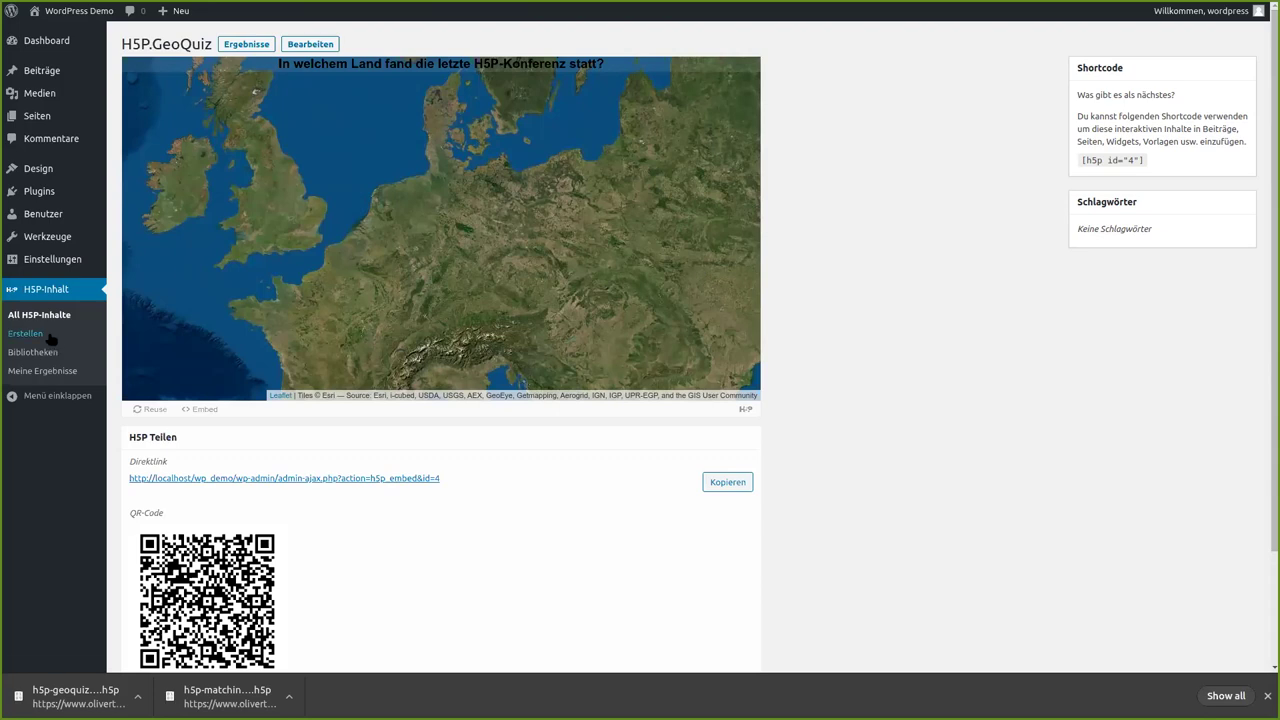
# Start new H5P content, and switch to the examples article to view the Cornell Notes video example.
pyautogui.click(32, 338)
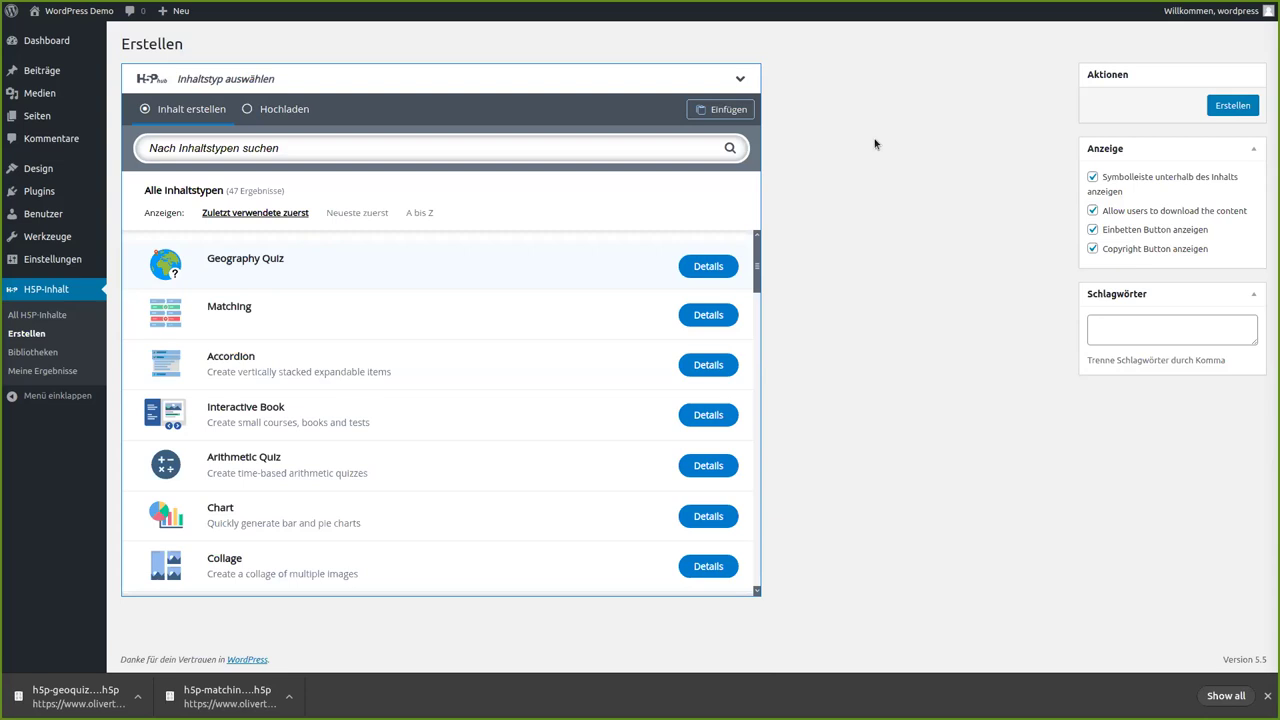
pyautogui.hotkey('ctrl', 'Tab')
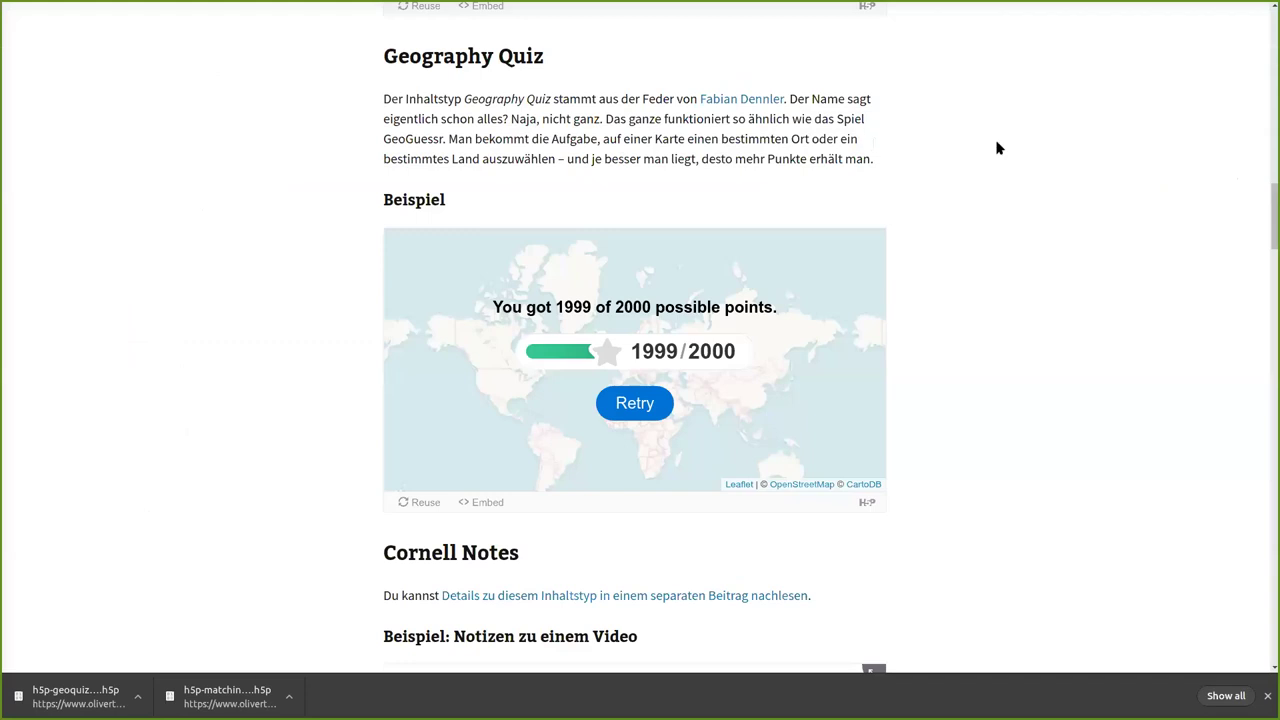
pyautogui.scroll(-2, 966, 217)
pyautogui.scroll(-2, 968, 221)
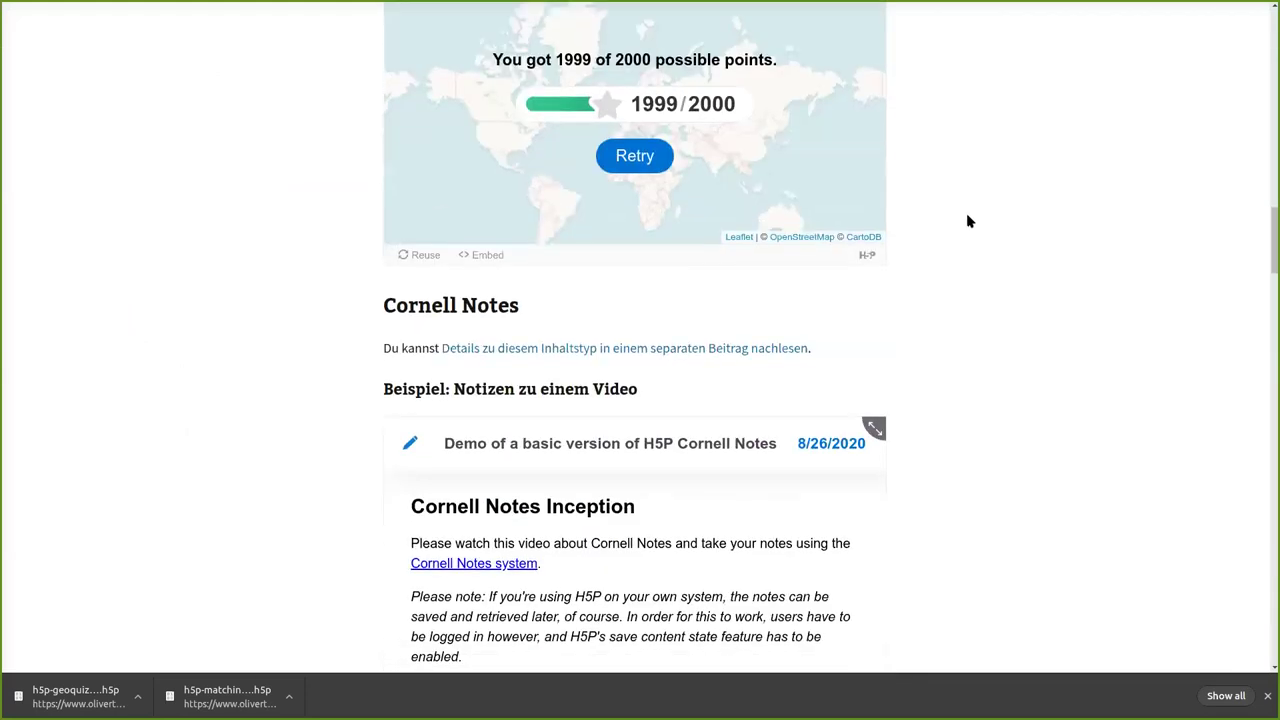
pyautogui.scroll(-2, 969, 222)
pyautogui.scroll(-1, 970, 222)
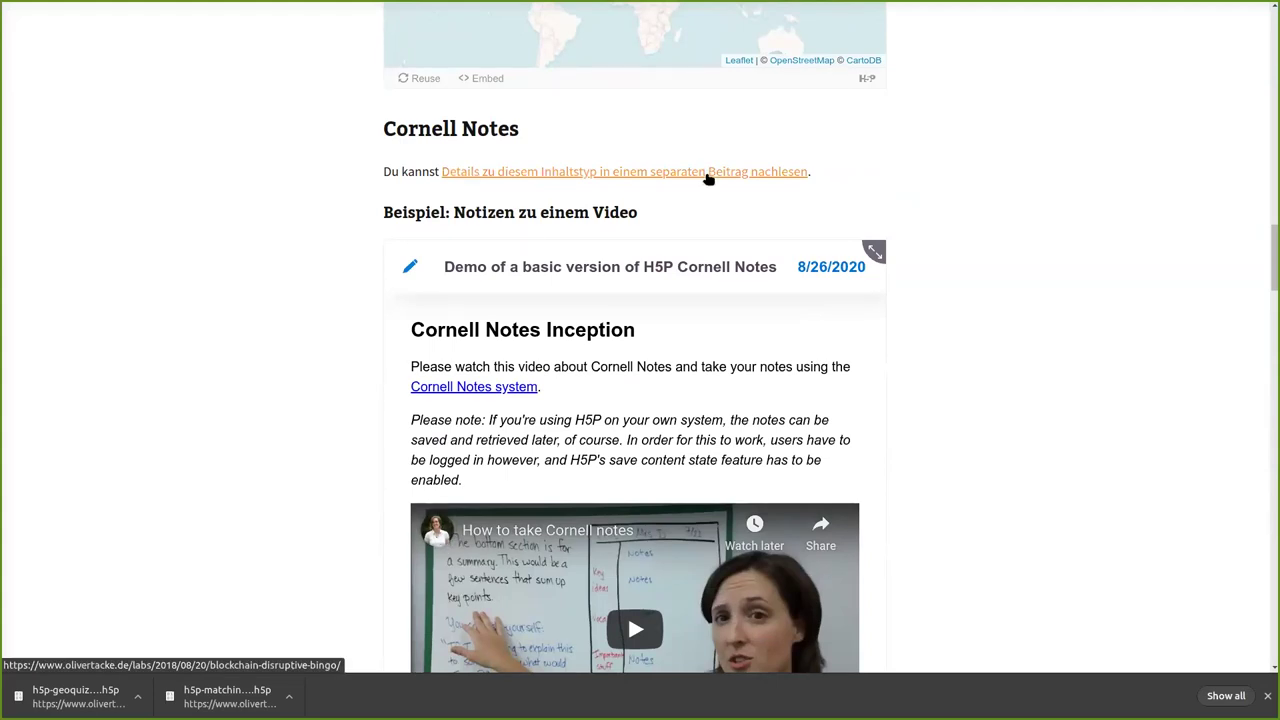
pyautogui.scroll(-1, 1022, 197)
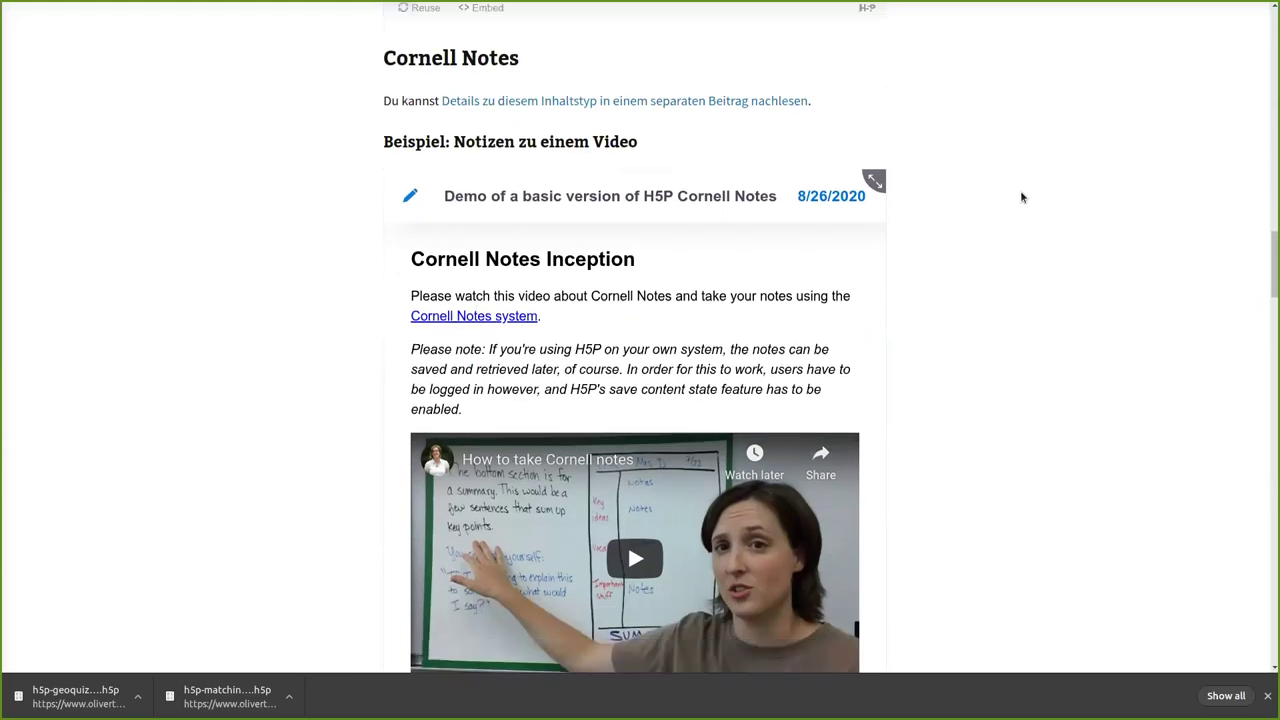
pyautogui.scroll(-1, 1022, 197)
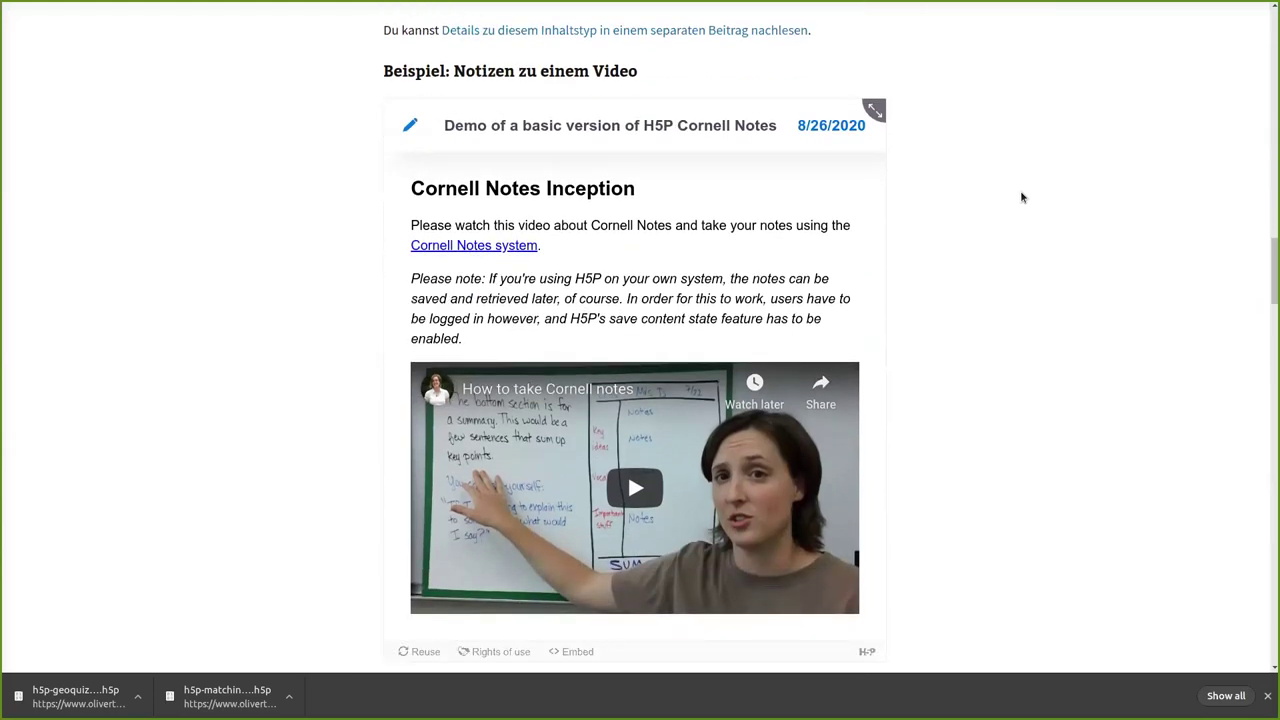
pyautogui.scroll(-1, 1022, 197)
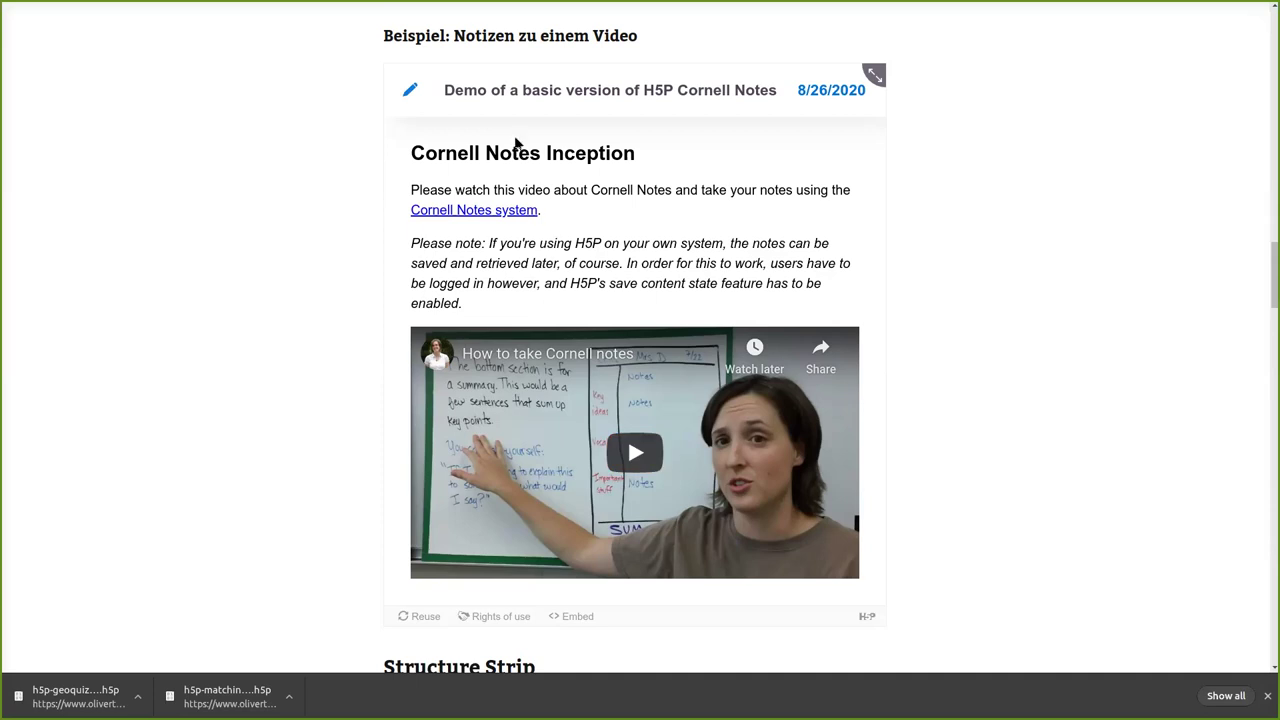
# Open the note-taking view of the Cornell Notes example and enter "Test Test" as Notes.
pyautogui.click(410, 95)
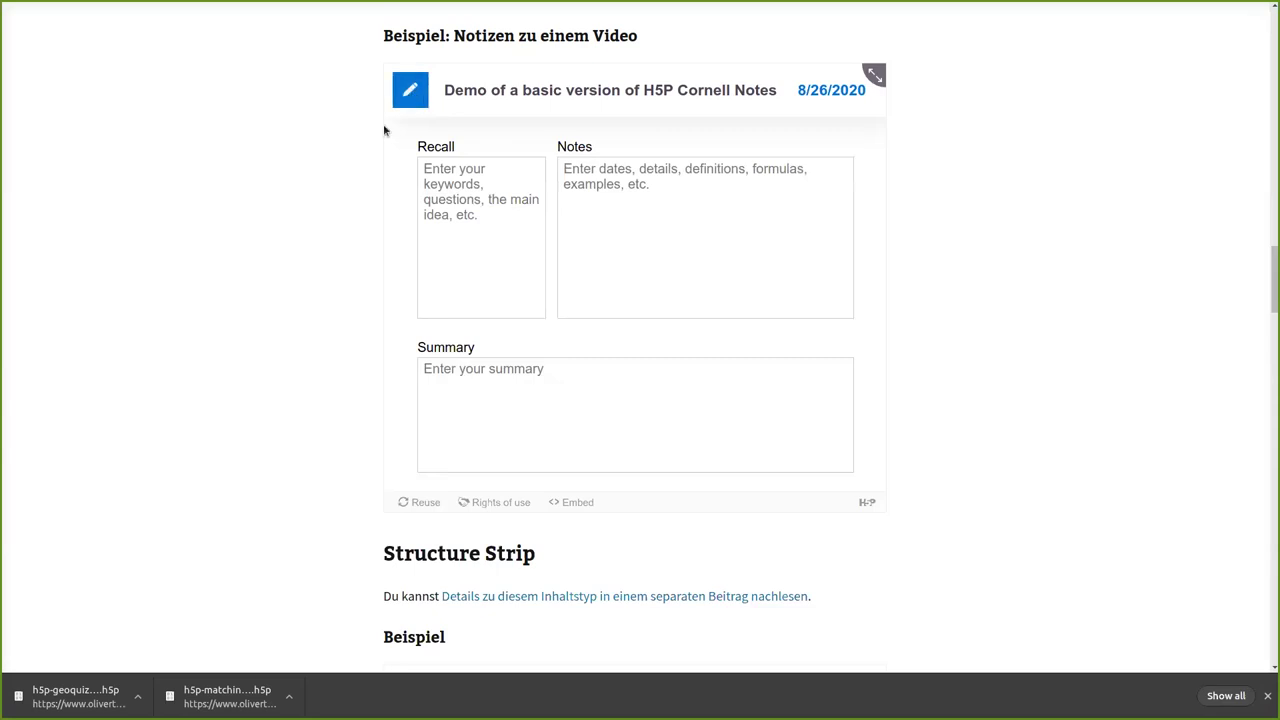
pyautogui.click(638, 214)
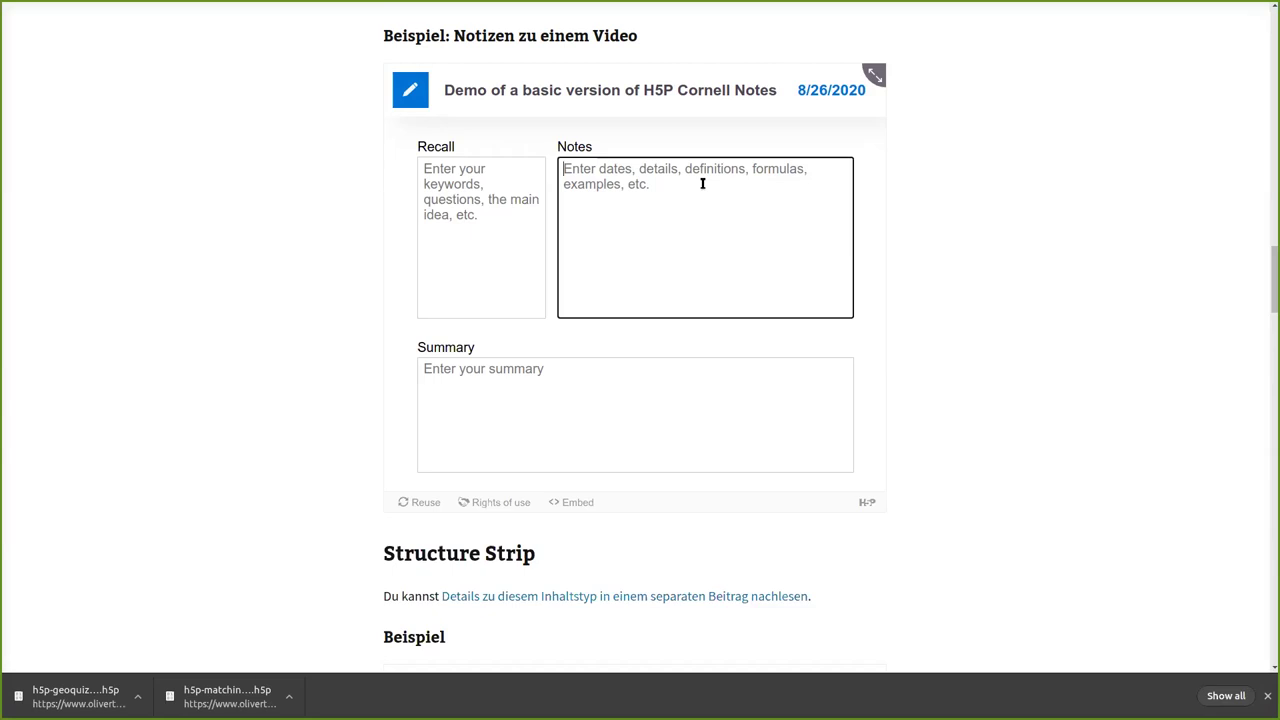
pyautogui.write('Test Test')
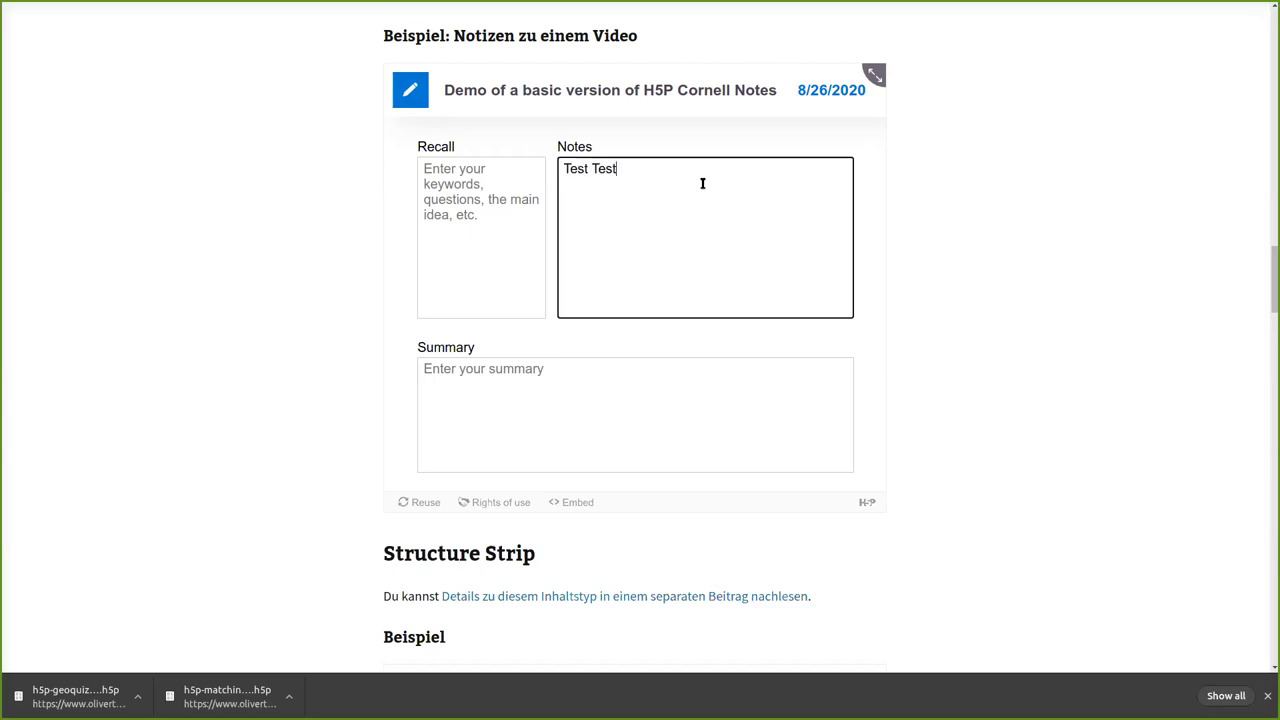
# Copy the entire Notes text and append it three more times in the same field.
pyautogui.hotkey('ctrl', 'a')
pyautogui.hotkey('ctrl', 'c')
pyautogui.press('Right')
pyautogui.hotkey('ctrl', 'v')
pyautogui.hotkey('ctrl', 'v')
pyautogui.hotkey('ctrl', 'v')
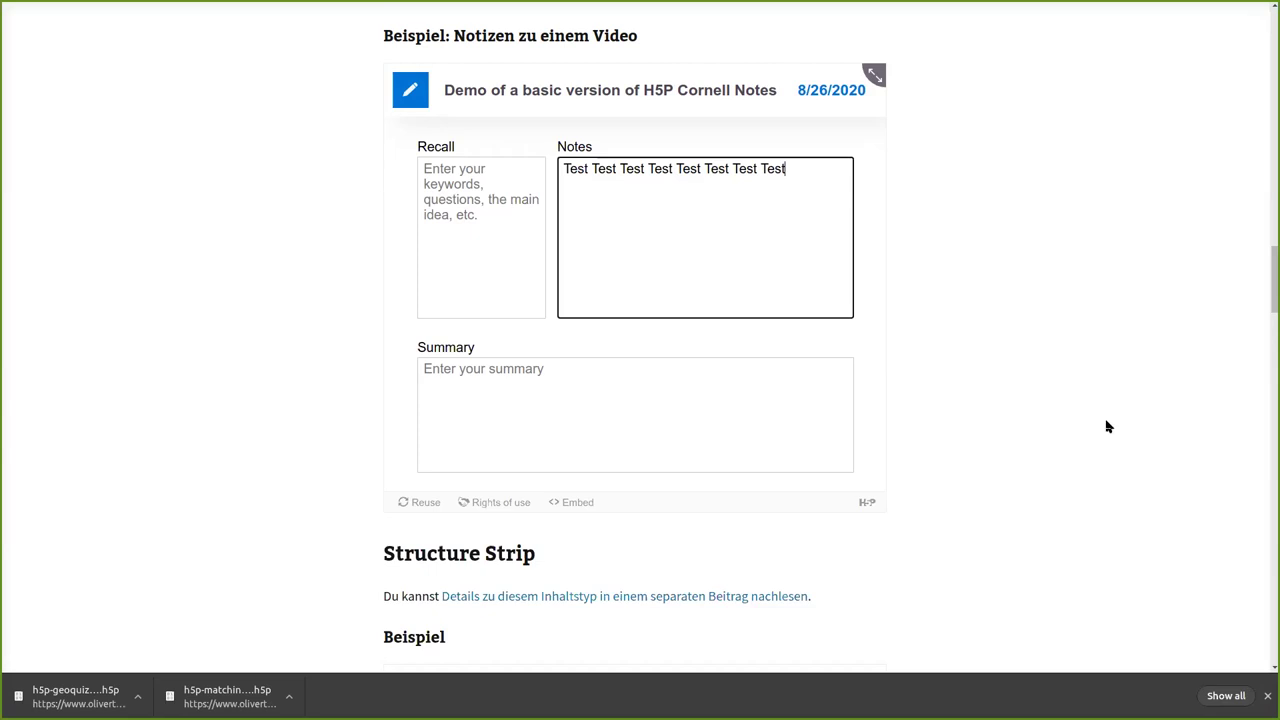
# Dismiss the downloads bar and switch the Cornell Notes example from the note-taking view back to its video exercise.
pyautogui.click(1267, 695)
pyautogui.moveTo(1267, 282)
pyautogui.mouseDown()
pyautogui.moveTo(1267, 20)
pyautogui.moveTo(1267, 282)
pyautogui.mouseUp()
pyautogui.scroll(-1, 975, 330)
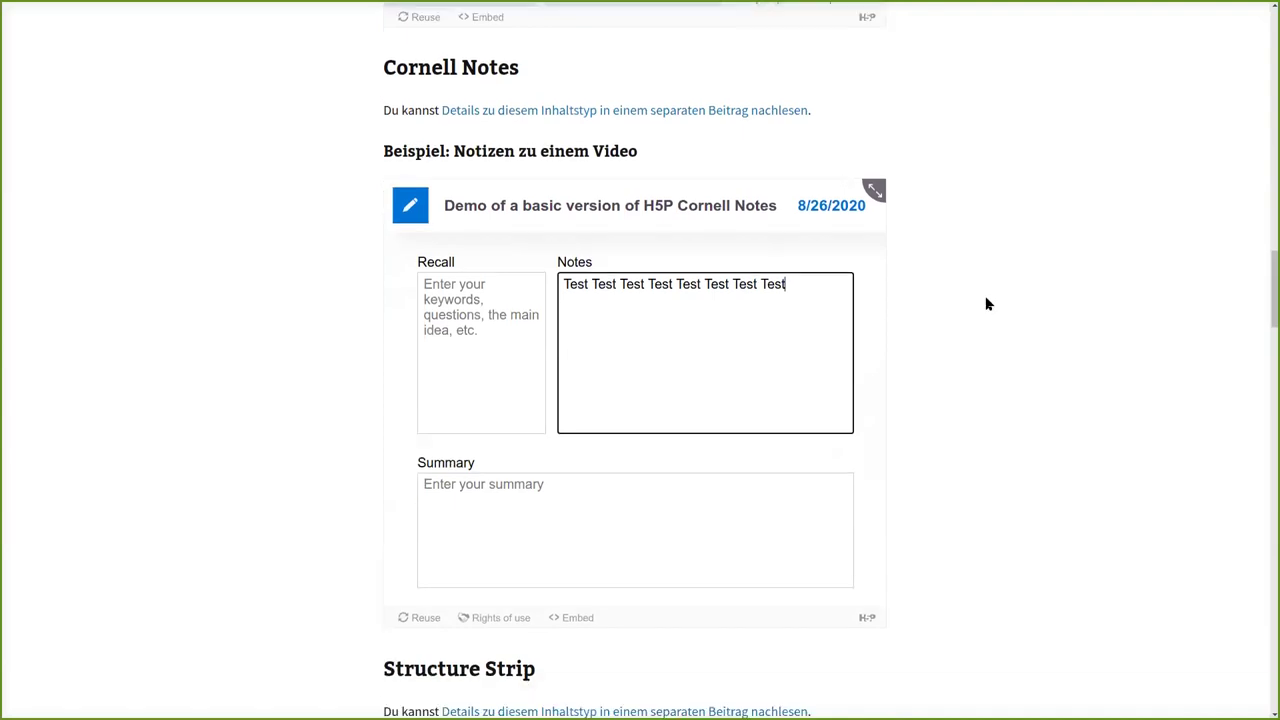
pyautogui.click(990, 301)
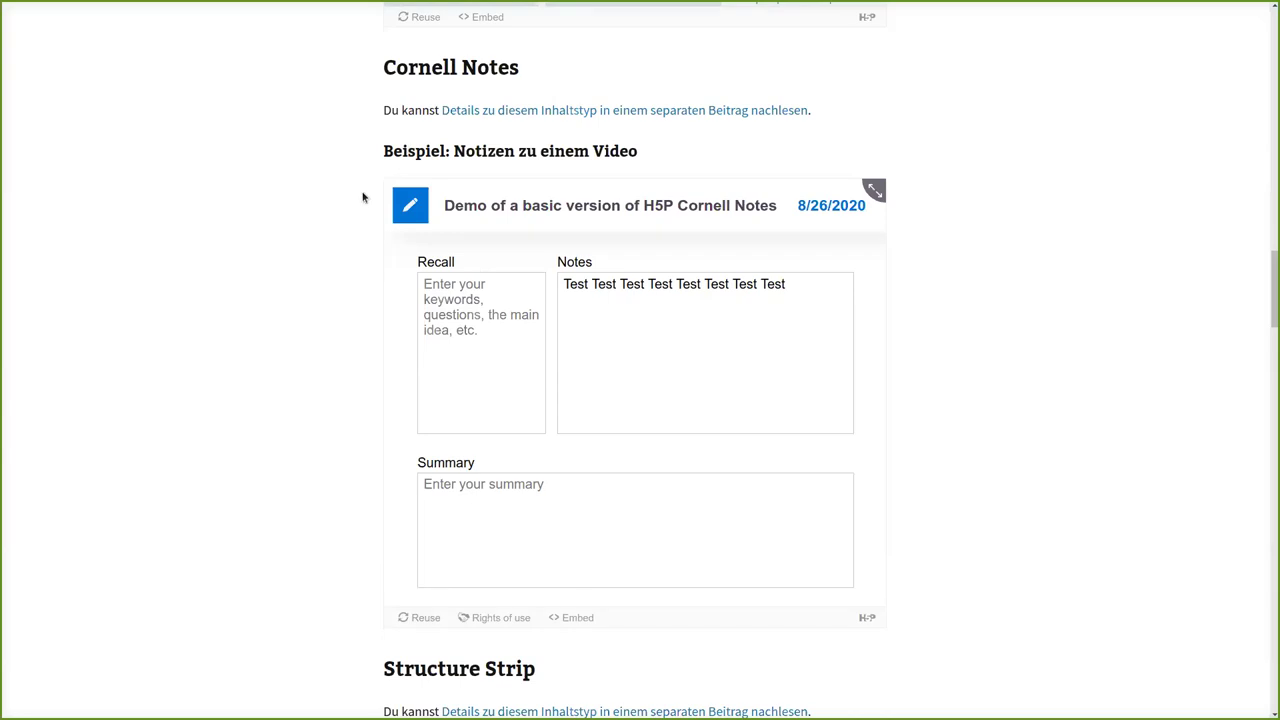
pyautogui.click(413, 207)
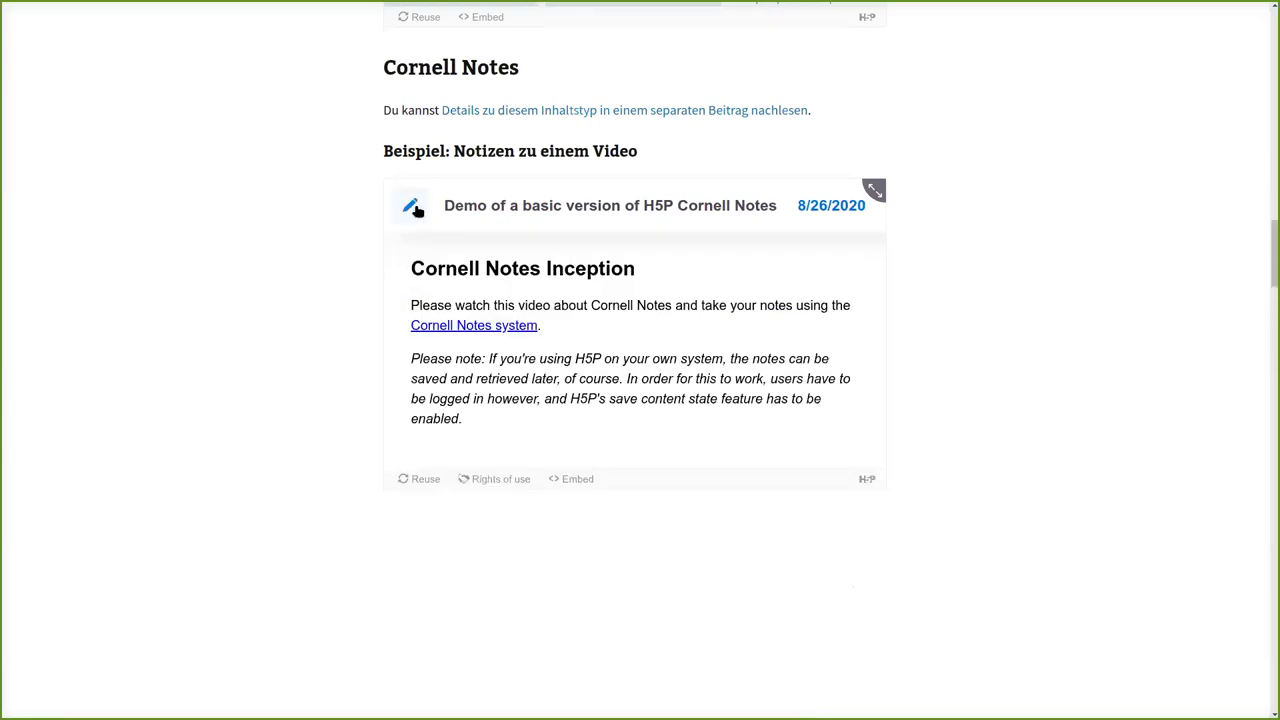
pyautogui.click(413, 207)
pyautogui.click(413, 207)
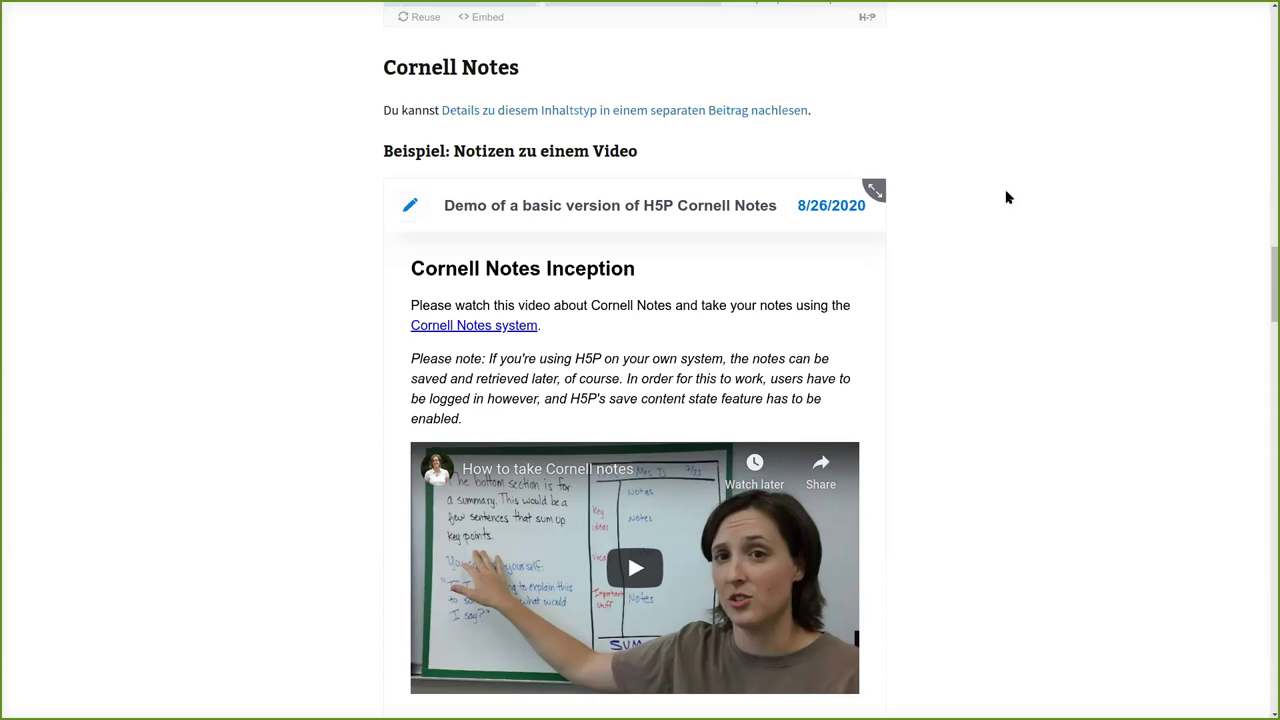
# Reuse the Cornell Notes example by saving demo-of-a-basic-version-of-h5p-cornell-notes-62.h5p to the Desktop.
pyautogui.scroll(-1, 1005, 198)
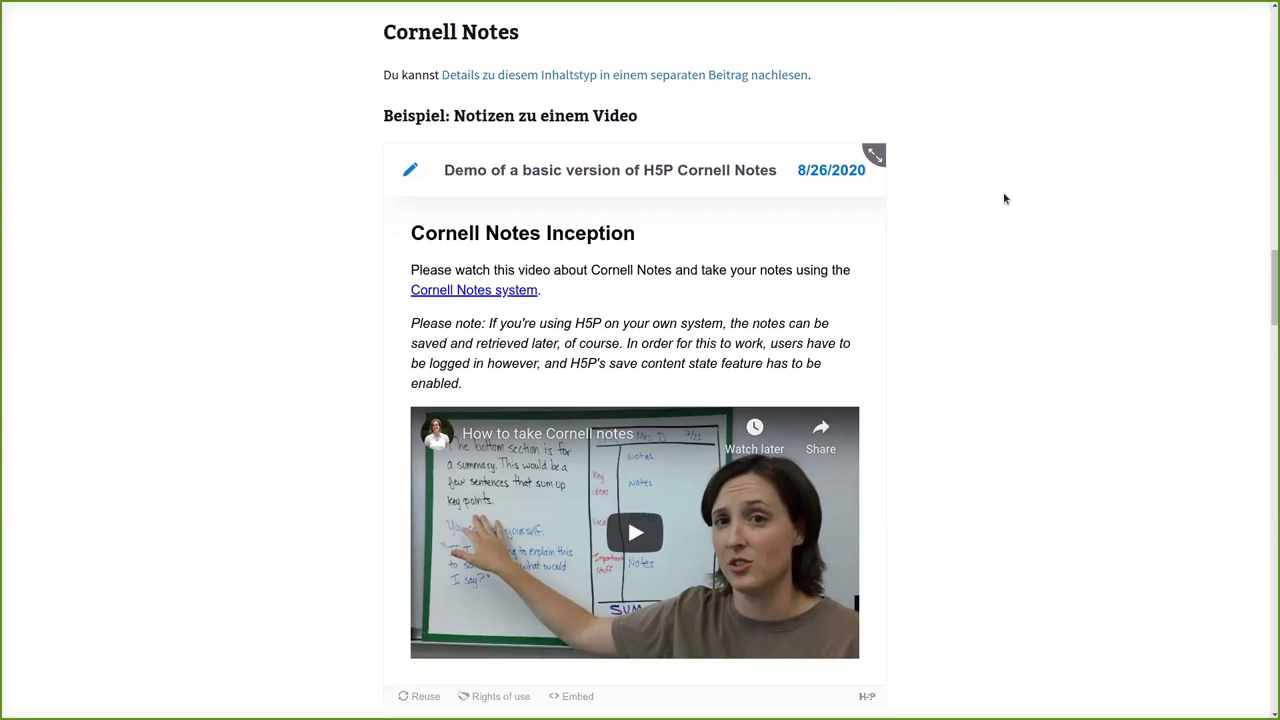
pyautogui.scroll(-2, 1003, 205)
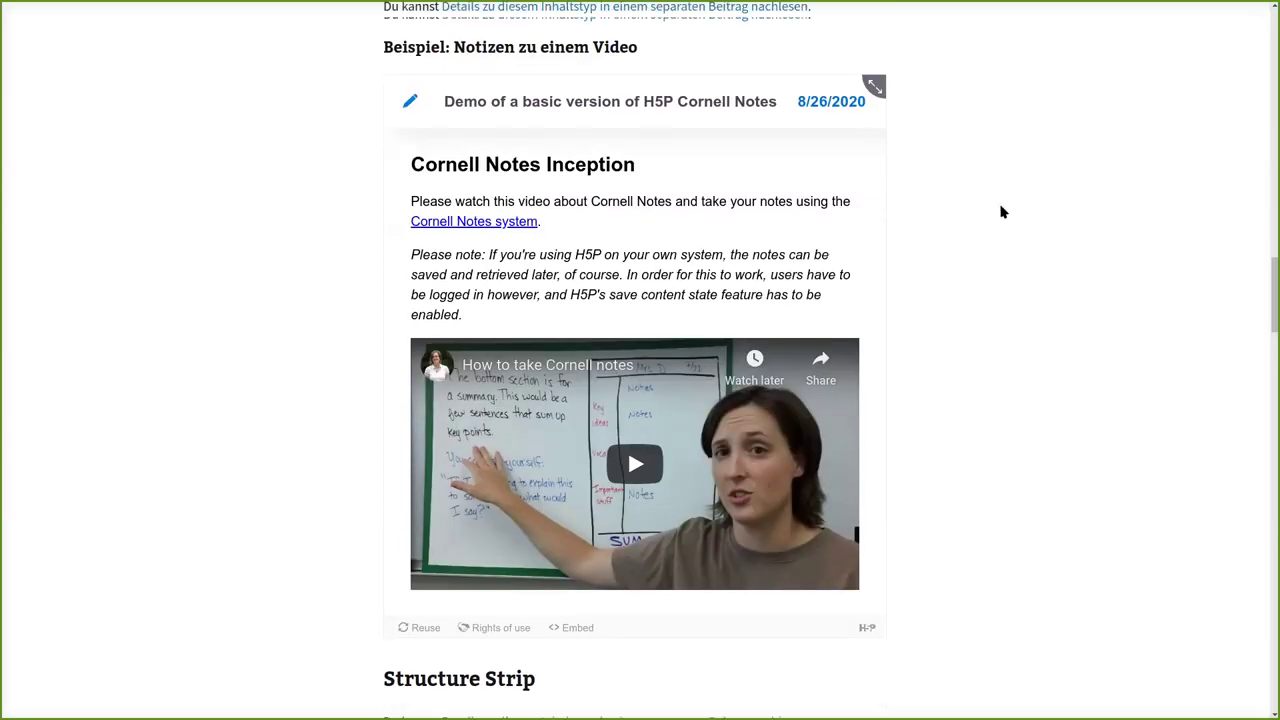
pyautogui.click(423, 626)
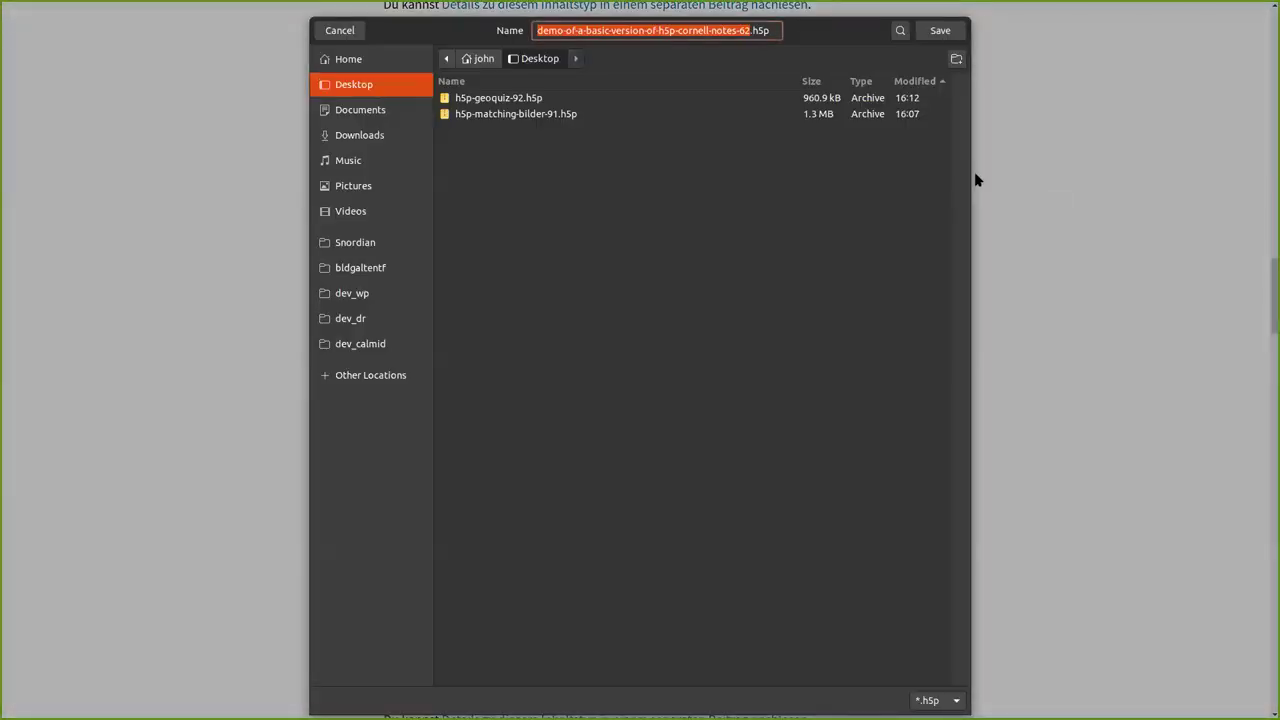
pyautogui.click(950, 30)
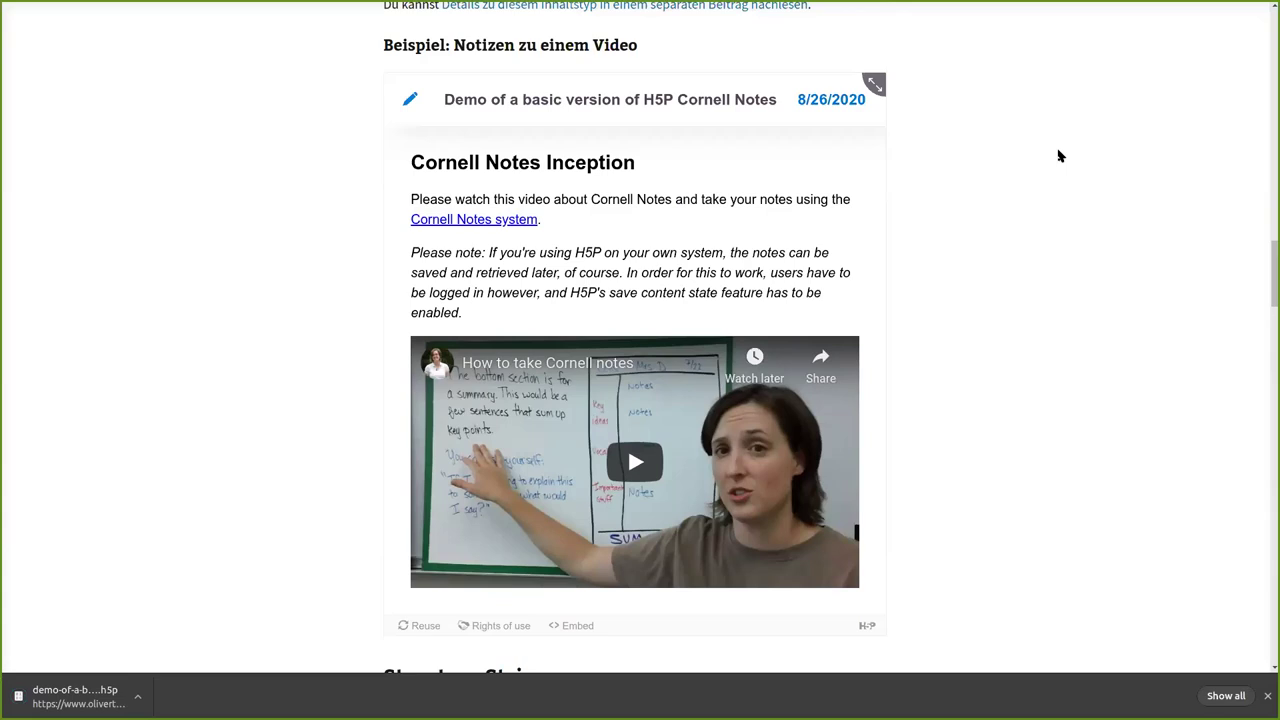
# Switch to the WordPress content creation page, upload demo-of-a-basic-version-of-h5p-cornell-notes-62.h5p and use it as the new content.
pyautogui.hotkey('ctrl', 'Tab')
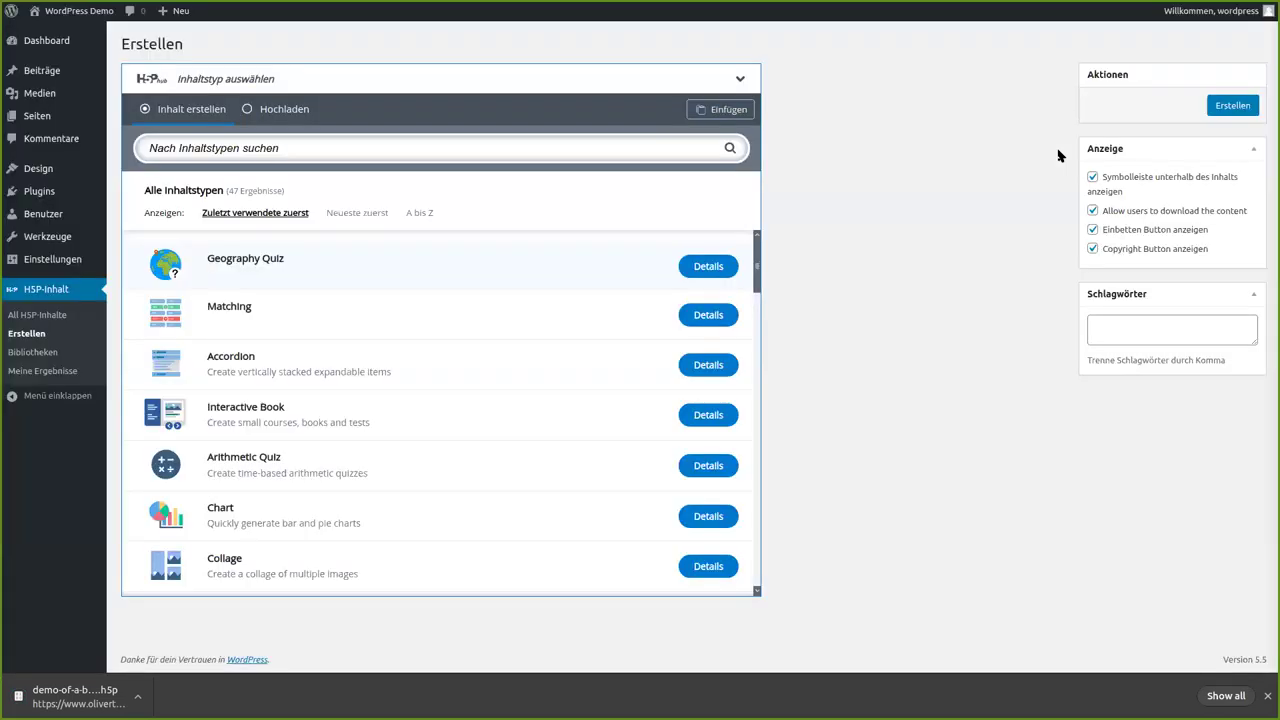
pyautogui.click(285, 112)
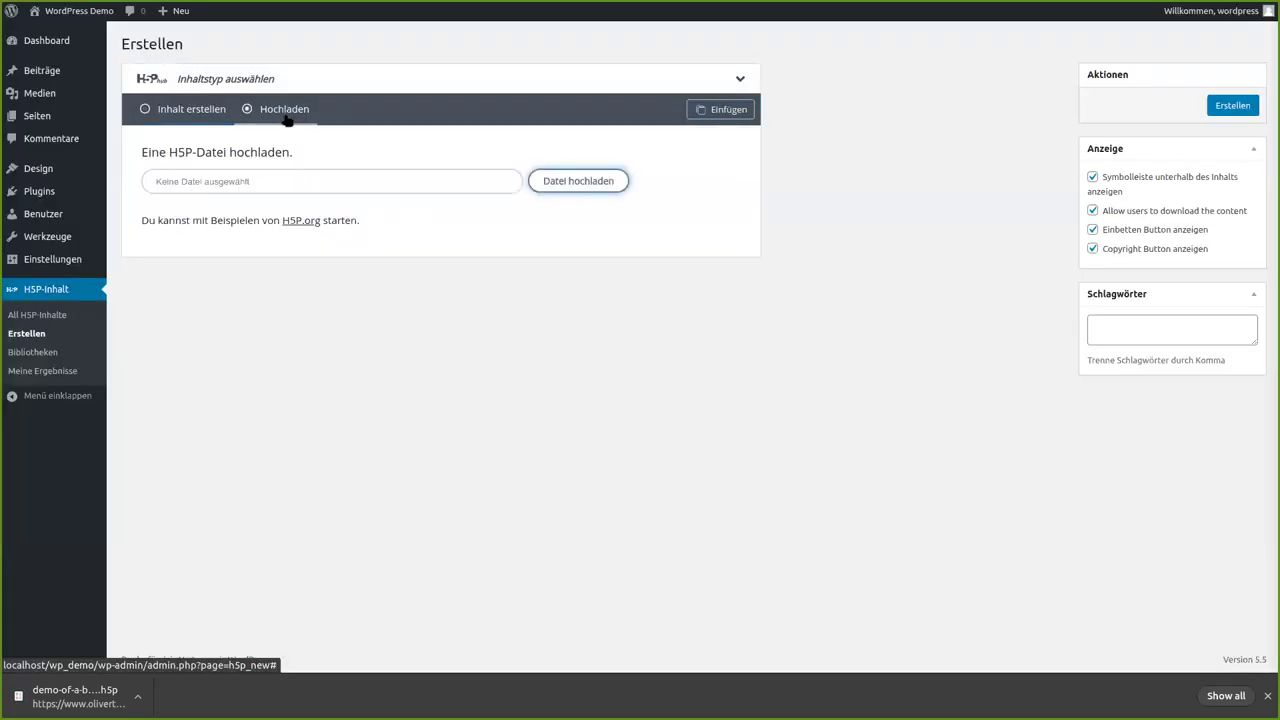
pyautogui.click(290, 186)
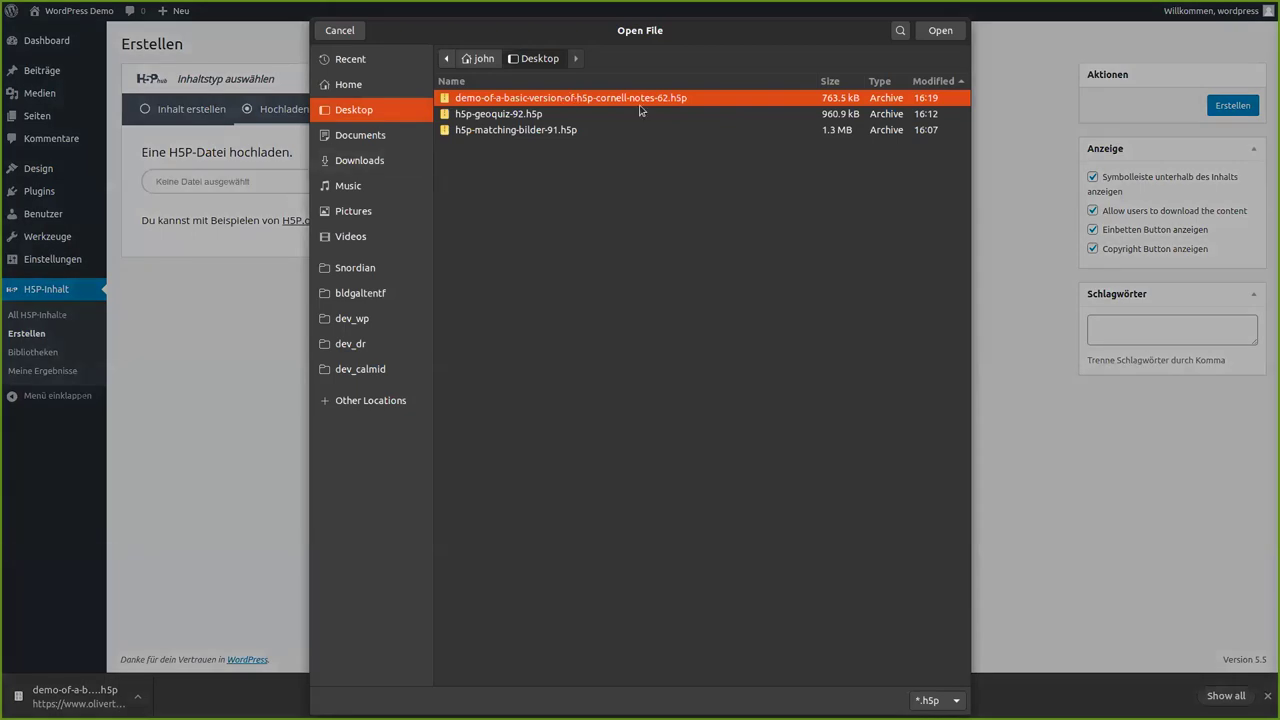
pyautogui.click(952, 32)
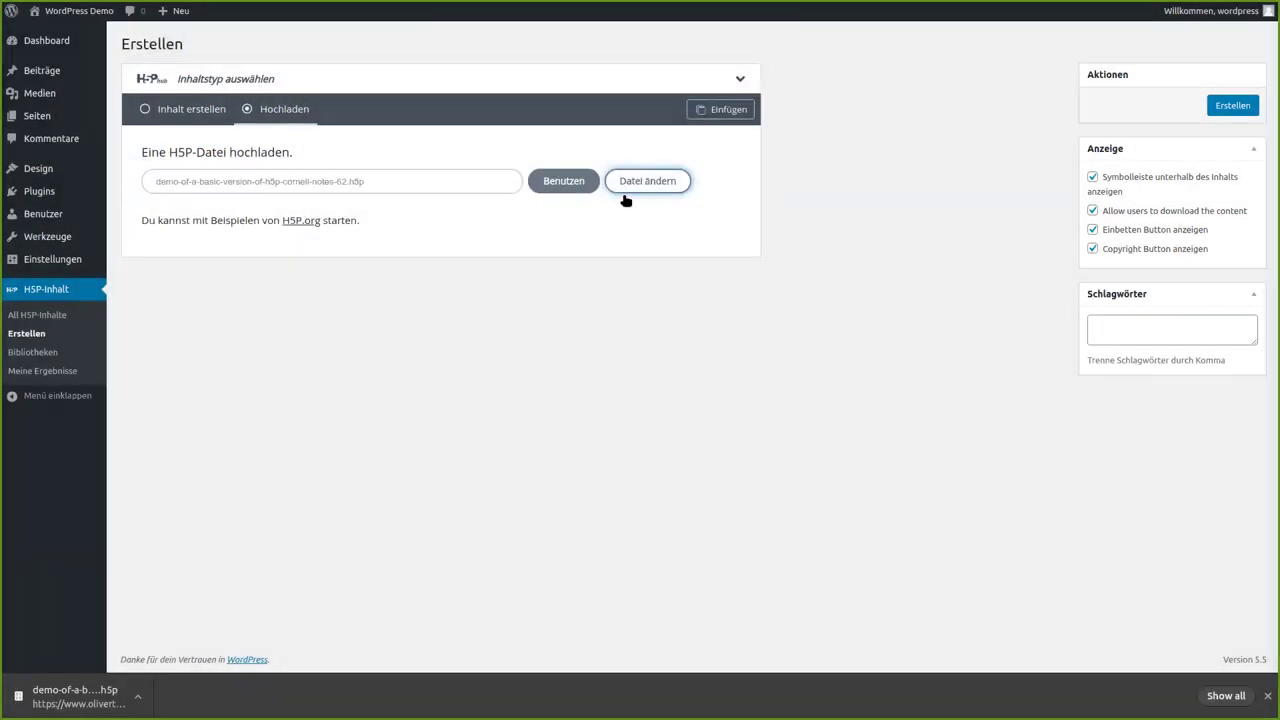
pyautogui.click(565, 181)
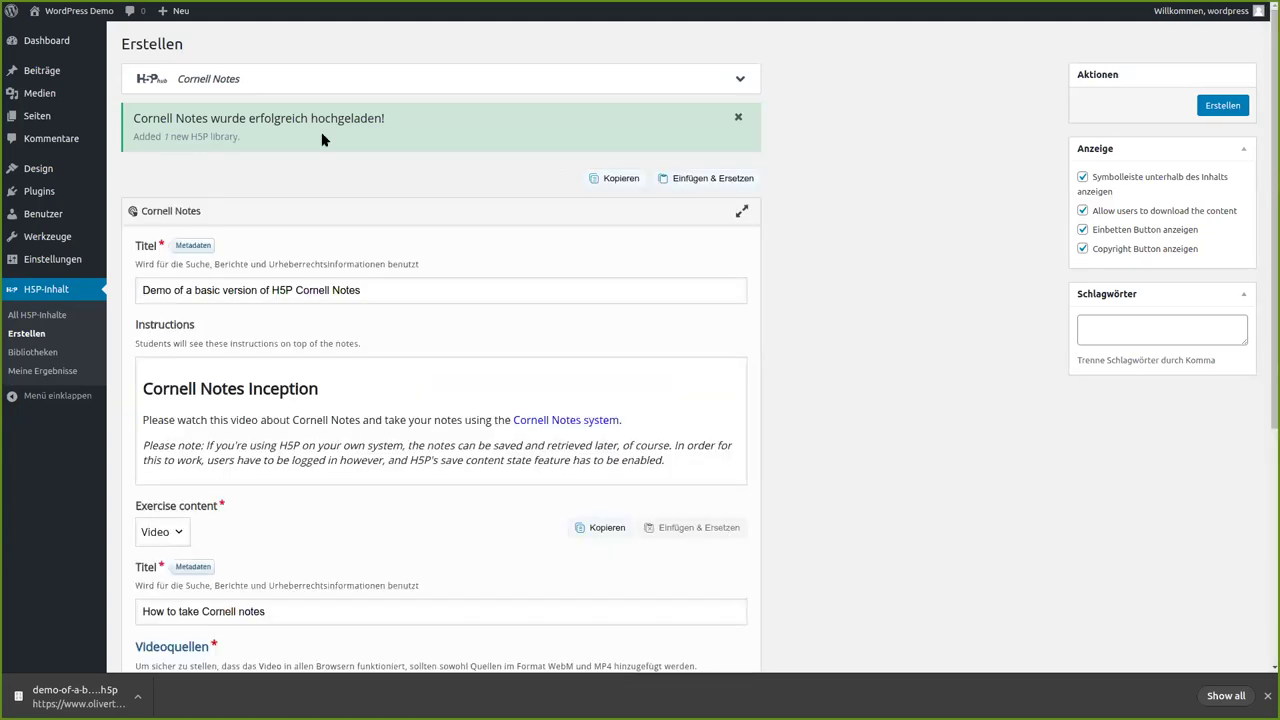
# Review the Cornell Notes title and instructions fields and view the available Exercise content types, keeping Video.
pyautogui.scroll(-1, 910, 300)
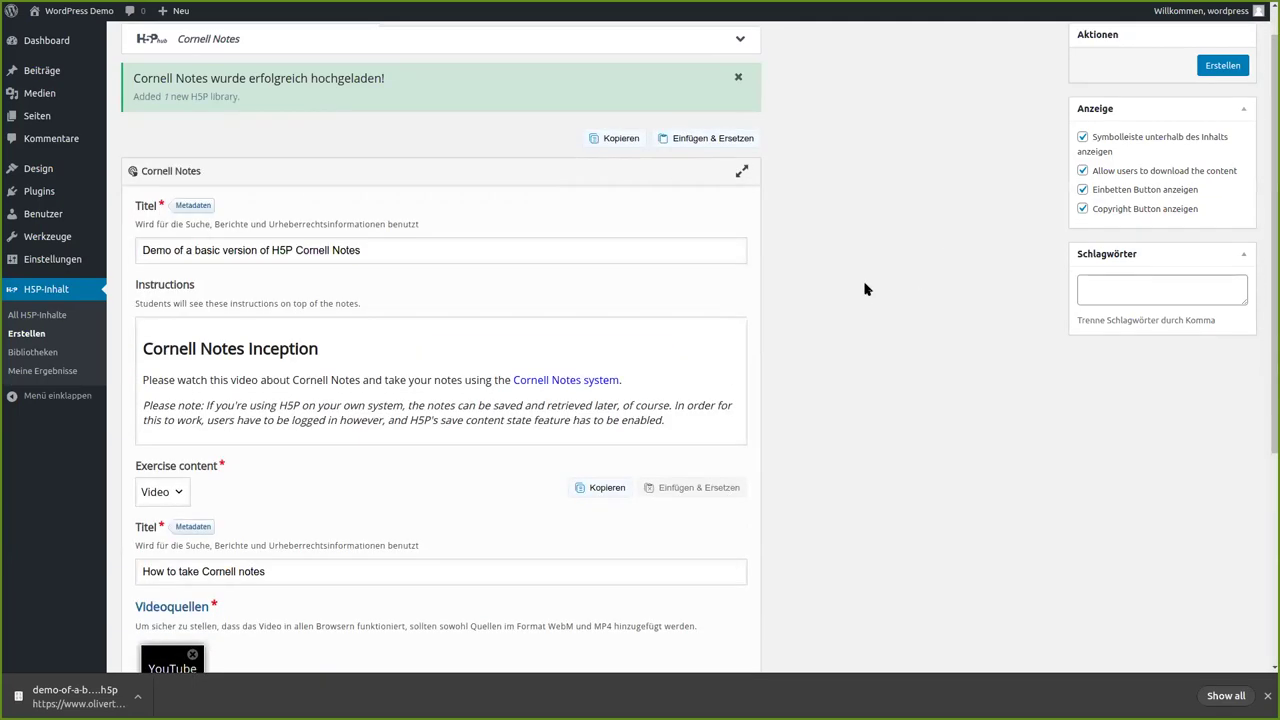
pyautogui.scroll(-1, 866, 289)
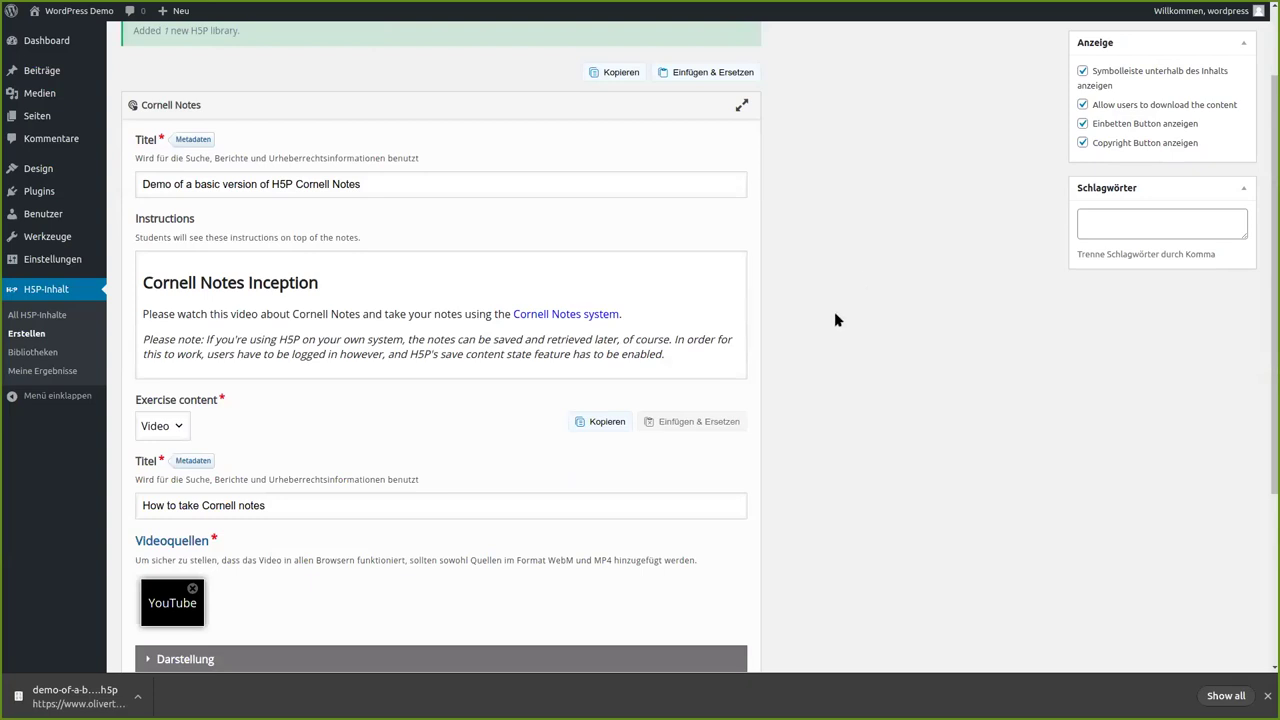
pyautogui.scroll(-2, 863, 346)
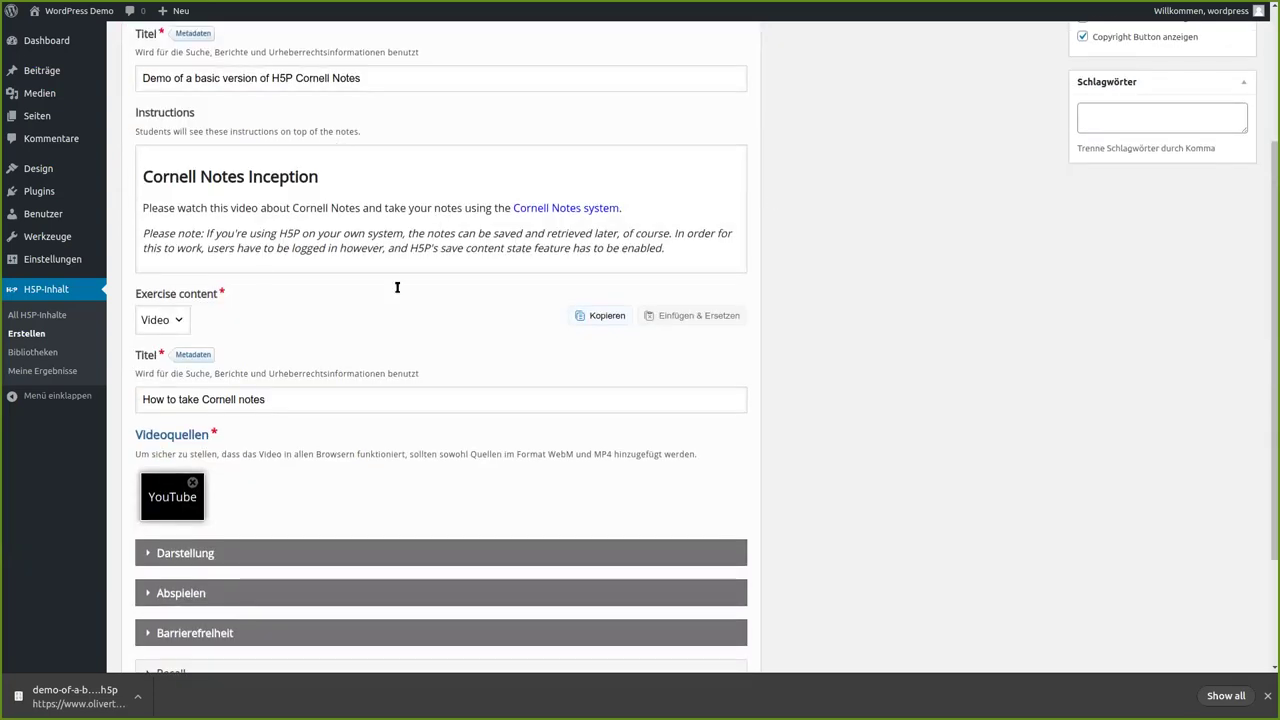
pyautogui.scroll(-1, 457, 209)
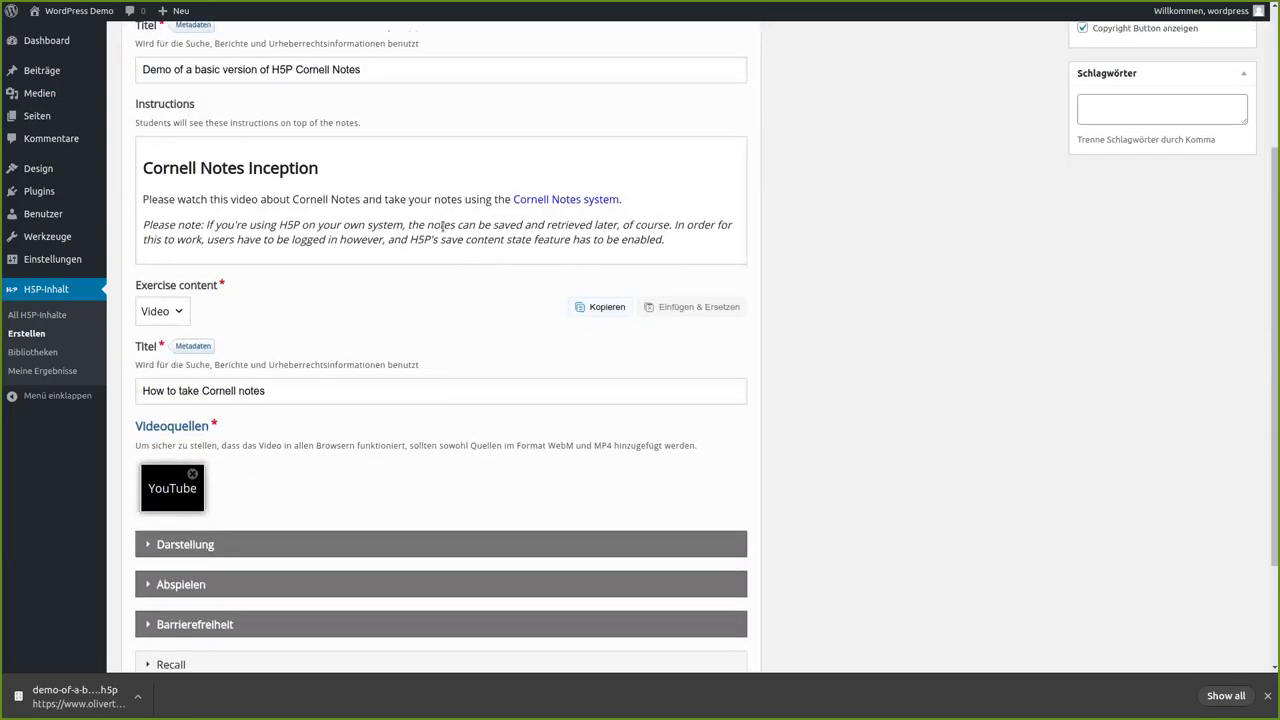
pyautogui.click(183, 252)
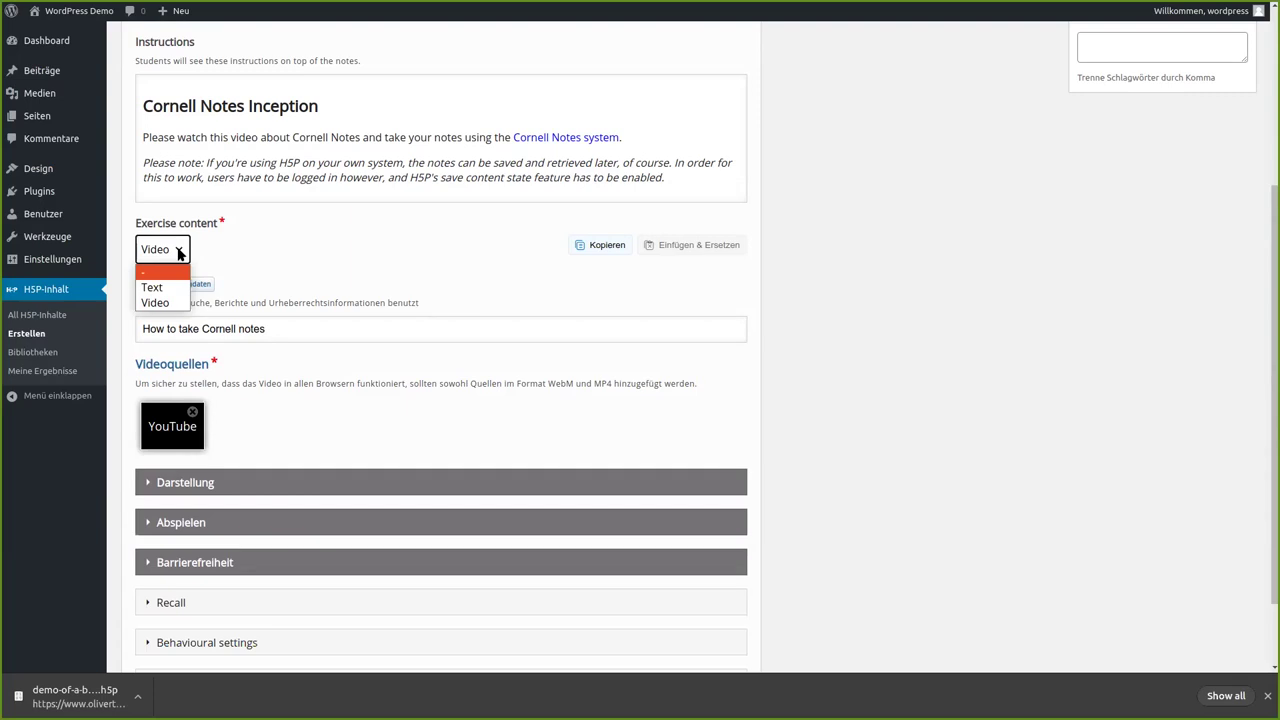
pyautogui.click(180, 254)
pyautogui.scroll(-1, 322, 251)
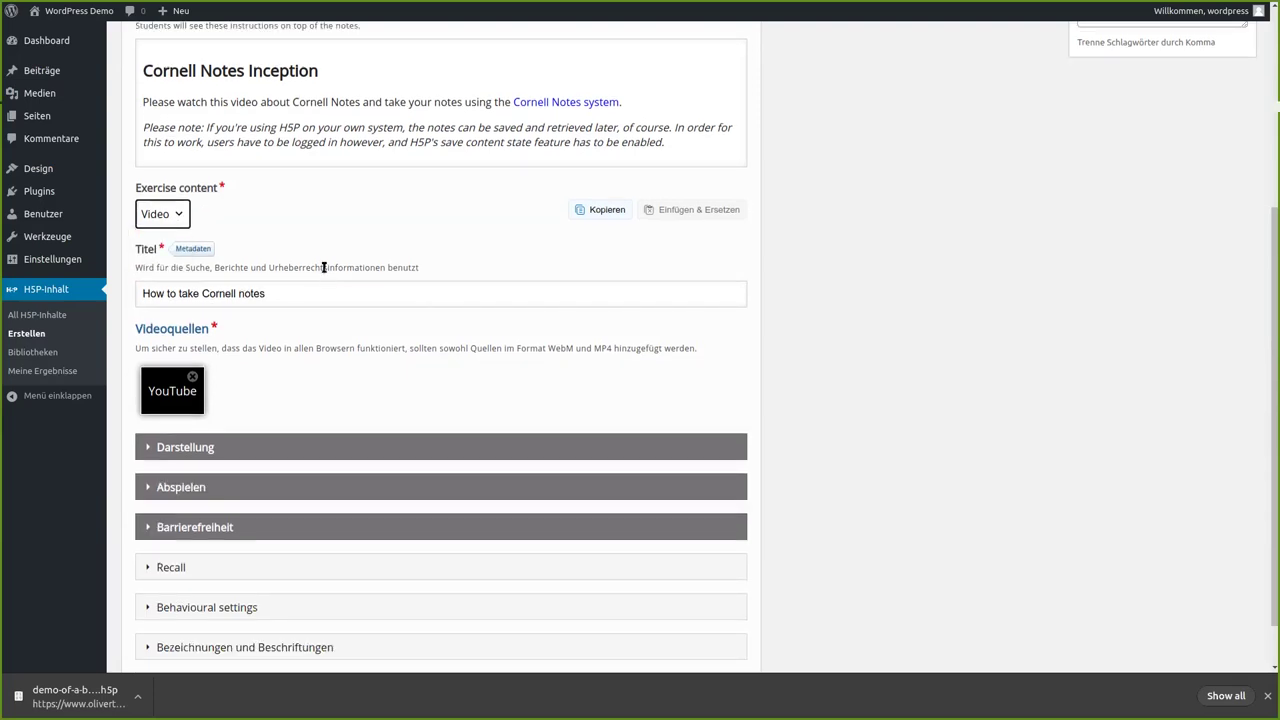
# Expand the Recall section to review its field titles and placeholders, and collapse it again.
pyautogui.scroll(-1, 325, 272)
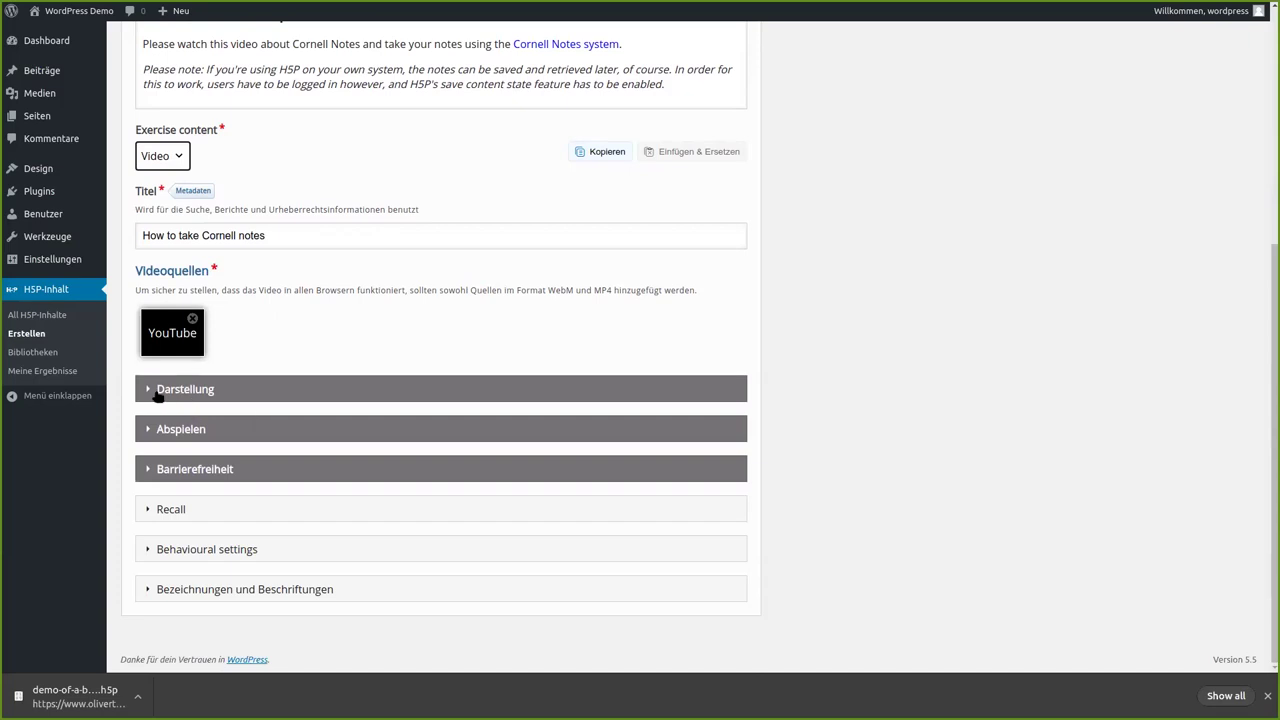
pyautogui.click(147, 510)
pyautogui.scroll(-3, 145, 510)
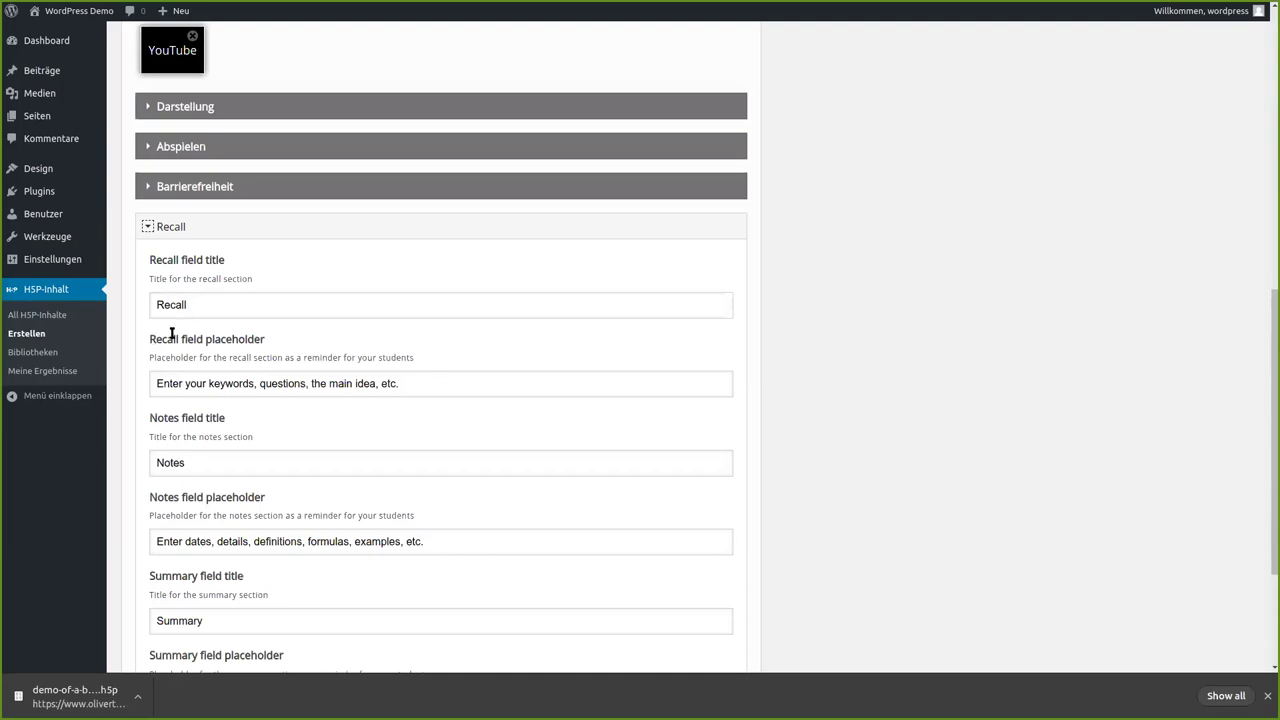
pyautogui.click(148, 227)
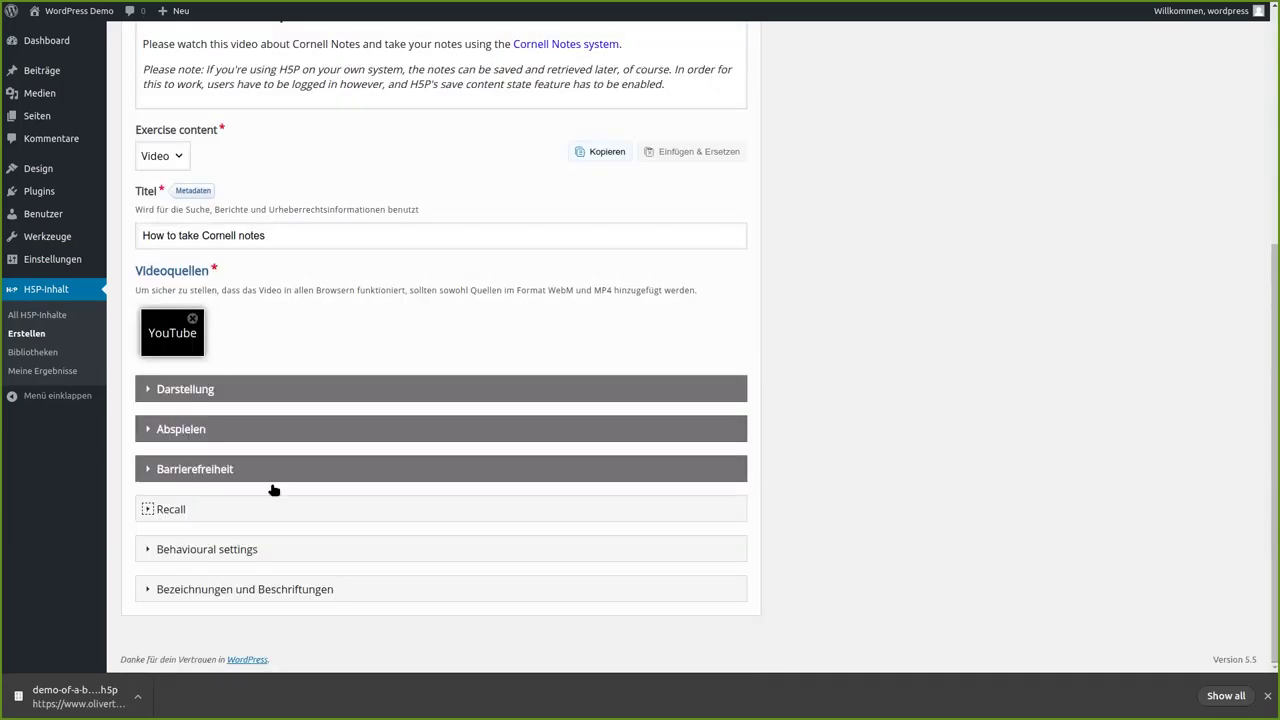
# Check the video's Barrierefreiheit section, collapse it, and expand Behavioural settings to view the startup option for notes.
pyautogui.click(148, 470)
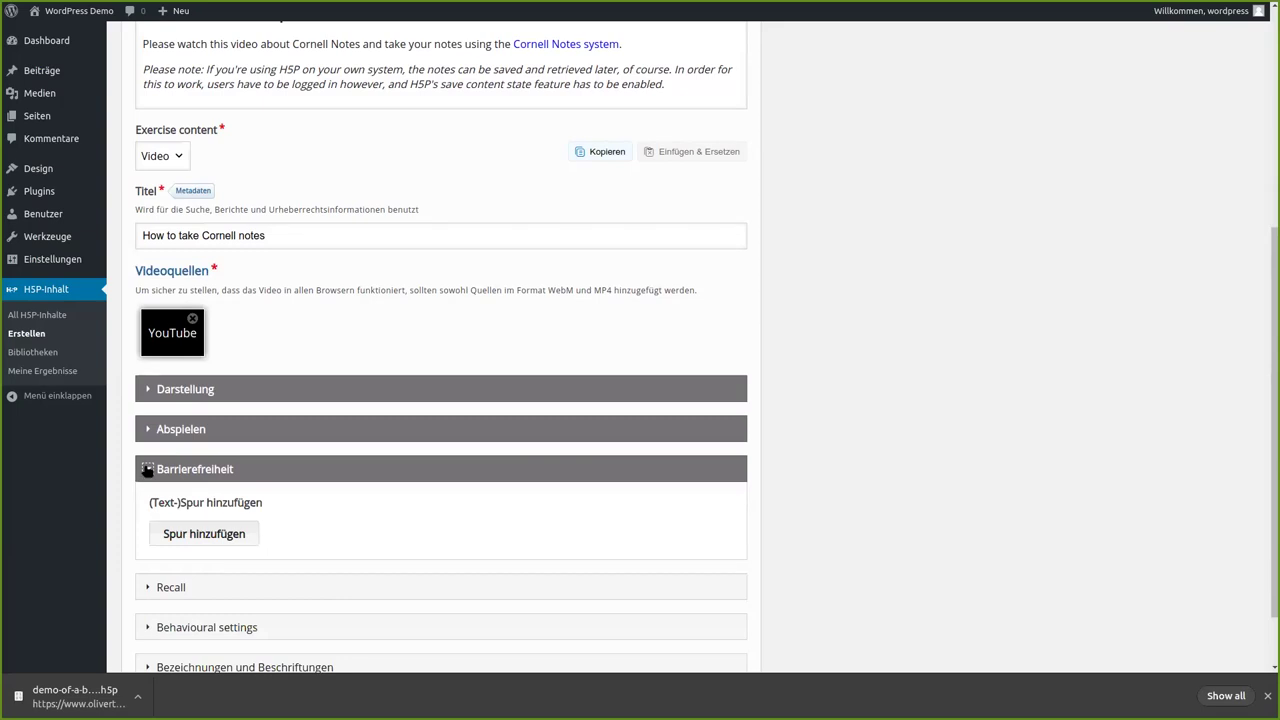
pyautogui.click(147, 470)
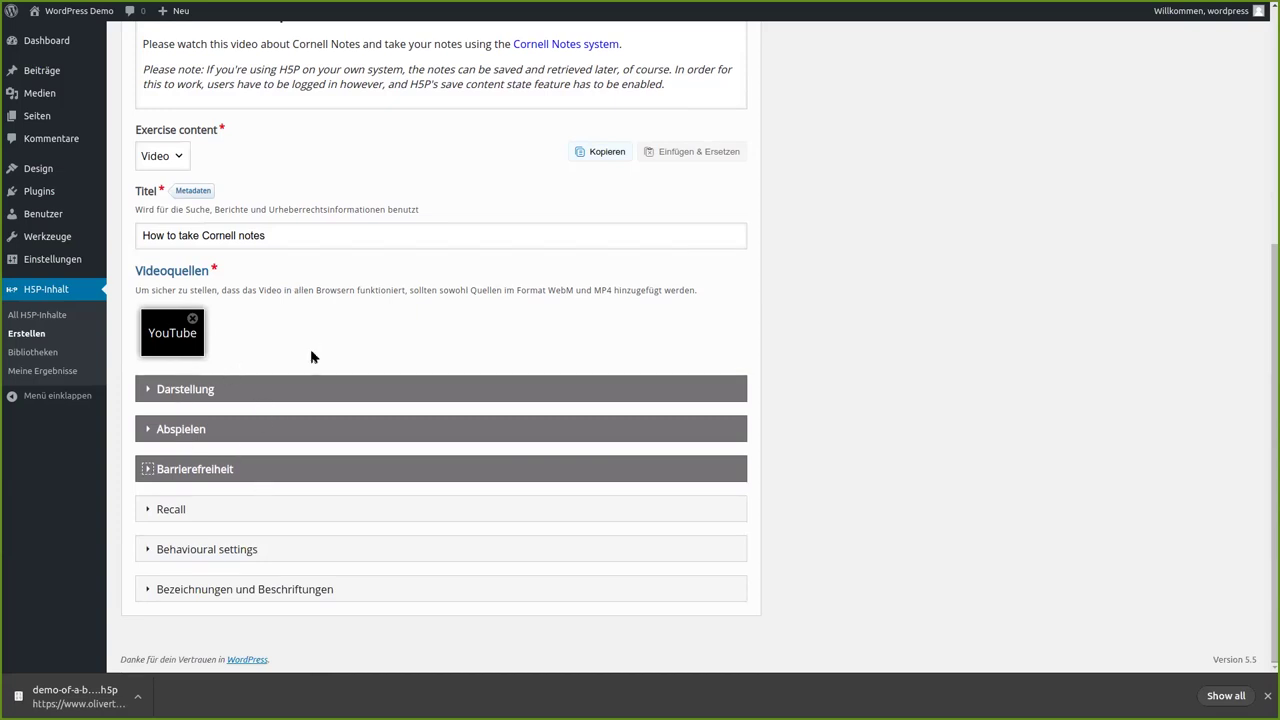
pyautogui.click(186, 550)
pyautogui.scroll(-1, 205, 545)
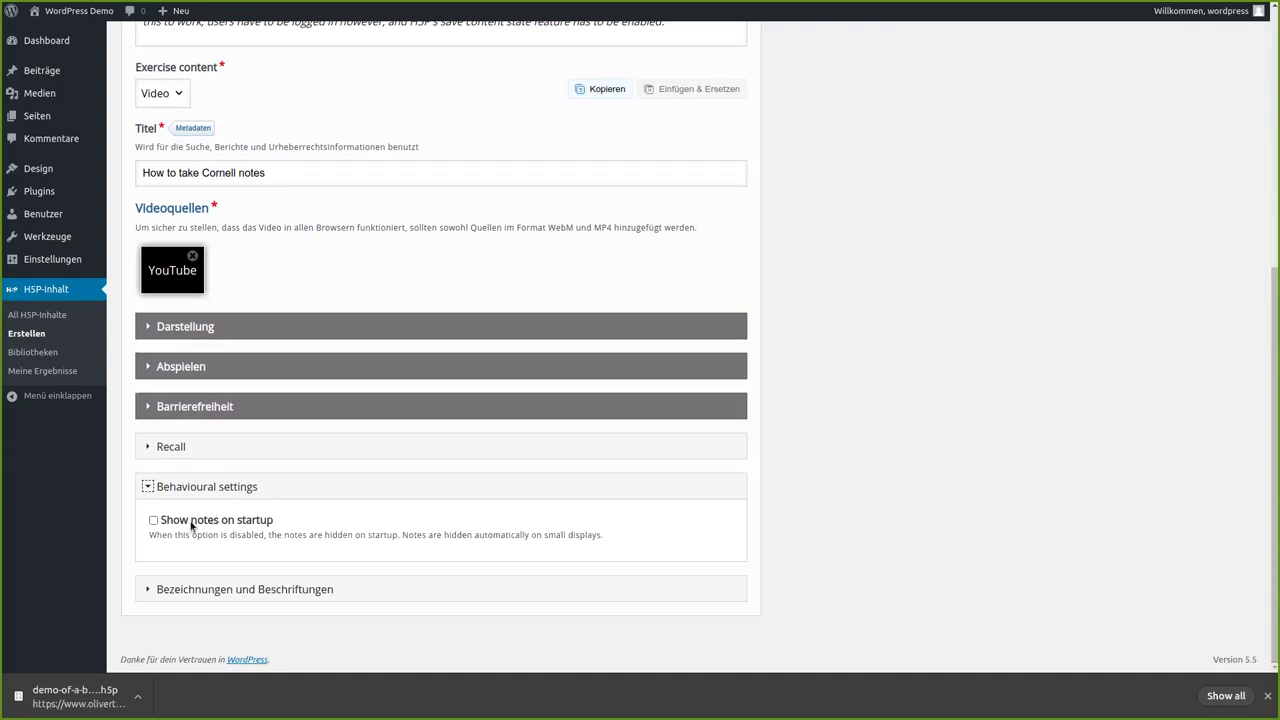
# Leave the Cornell Notes editor for new H5P content and search the content types for "Corn".
pyautogui.scroll(3, 820, 402)
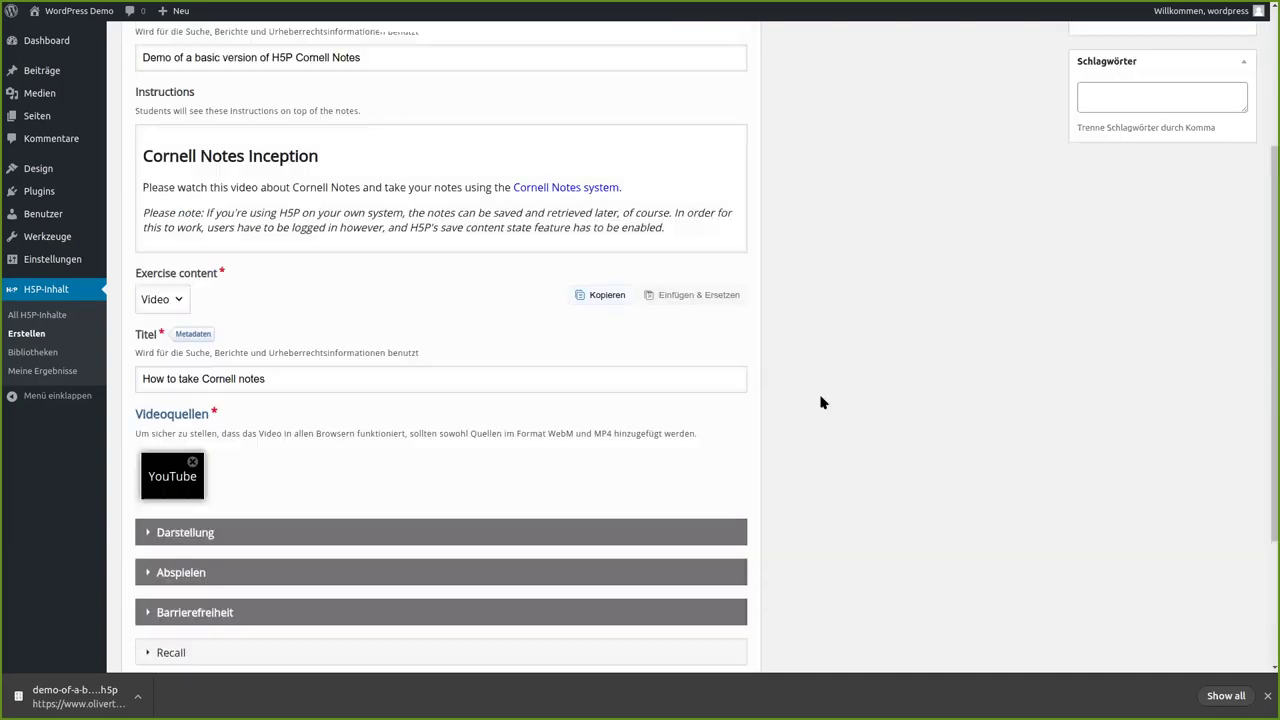
pyautogui.scroll(5, 820, 400)
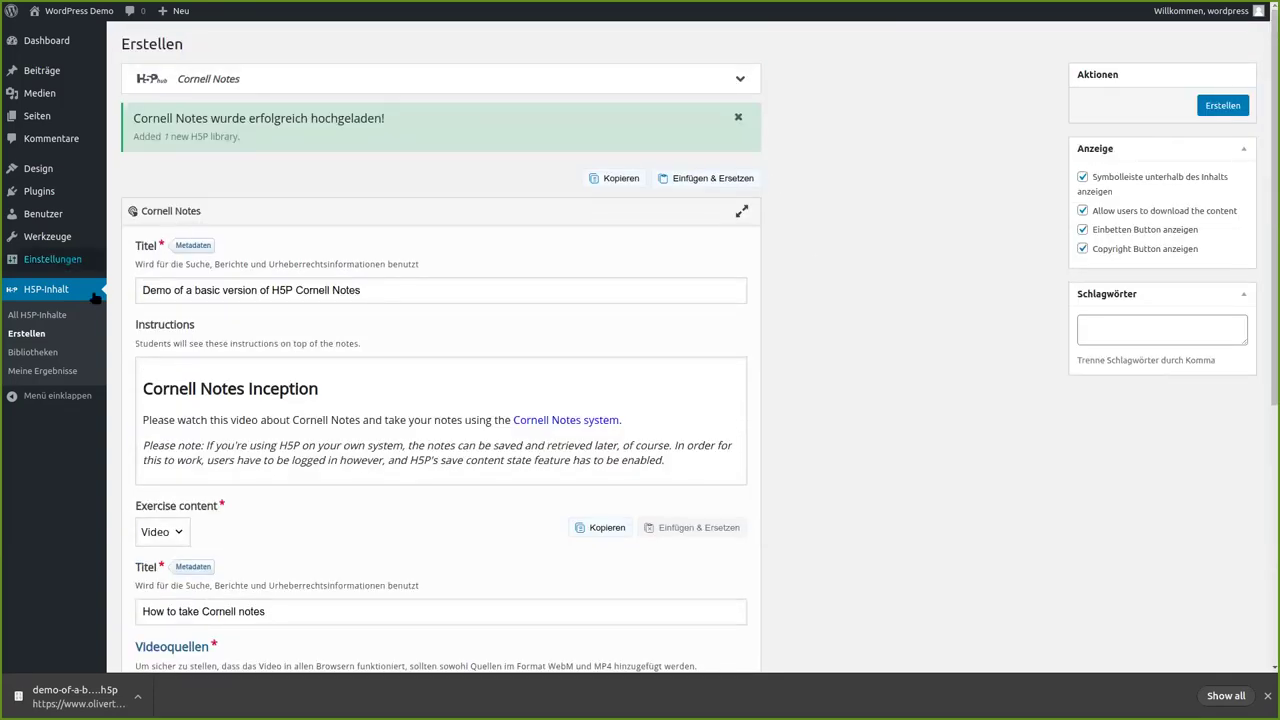
pyautogui.click(38, 338)
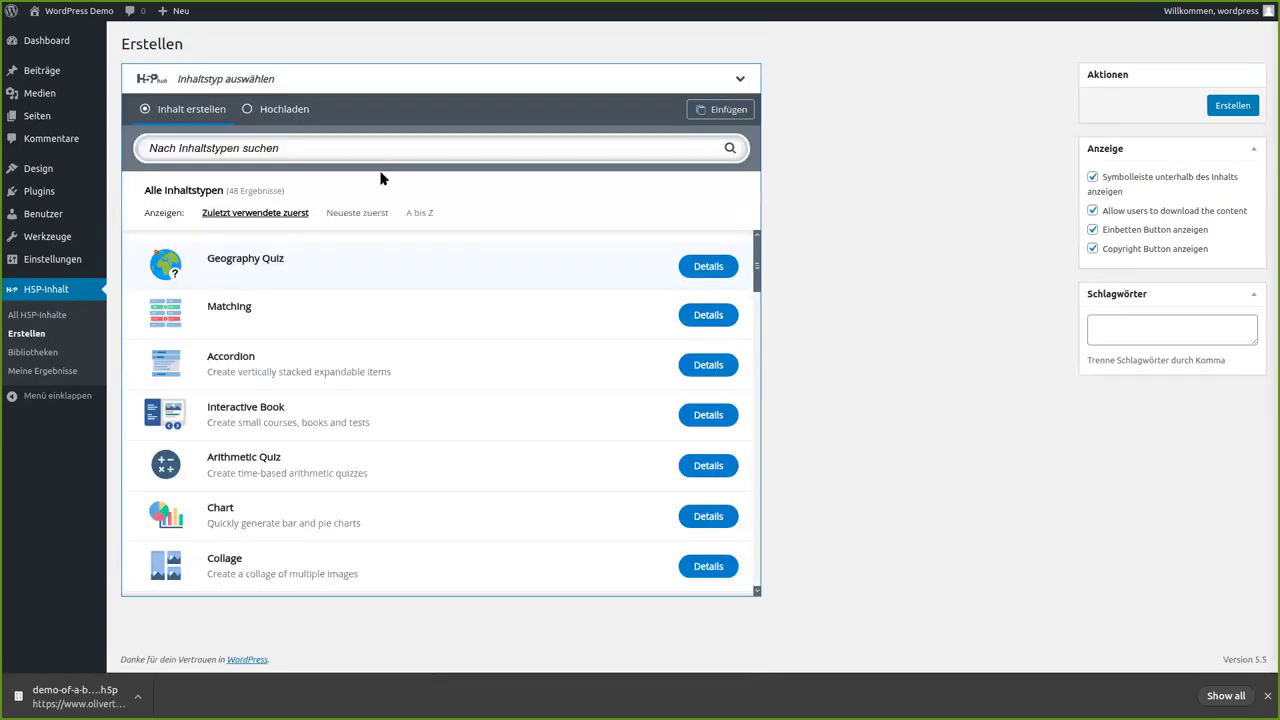
pyautogui.click(393, 145)
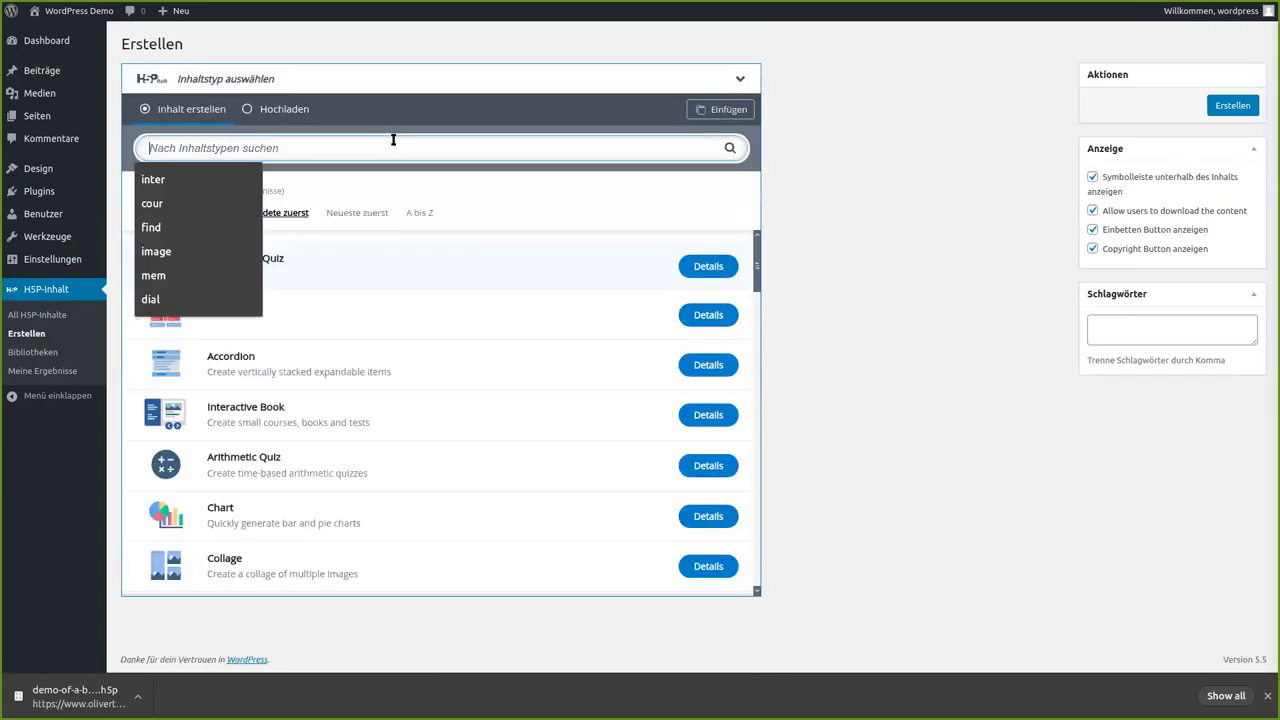
pyautogui.write('Corn')
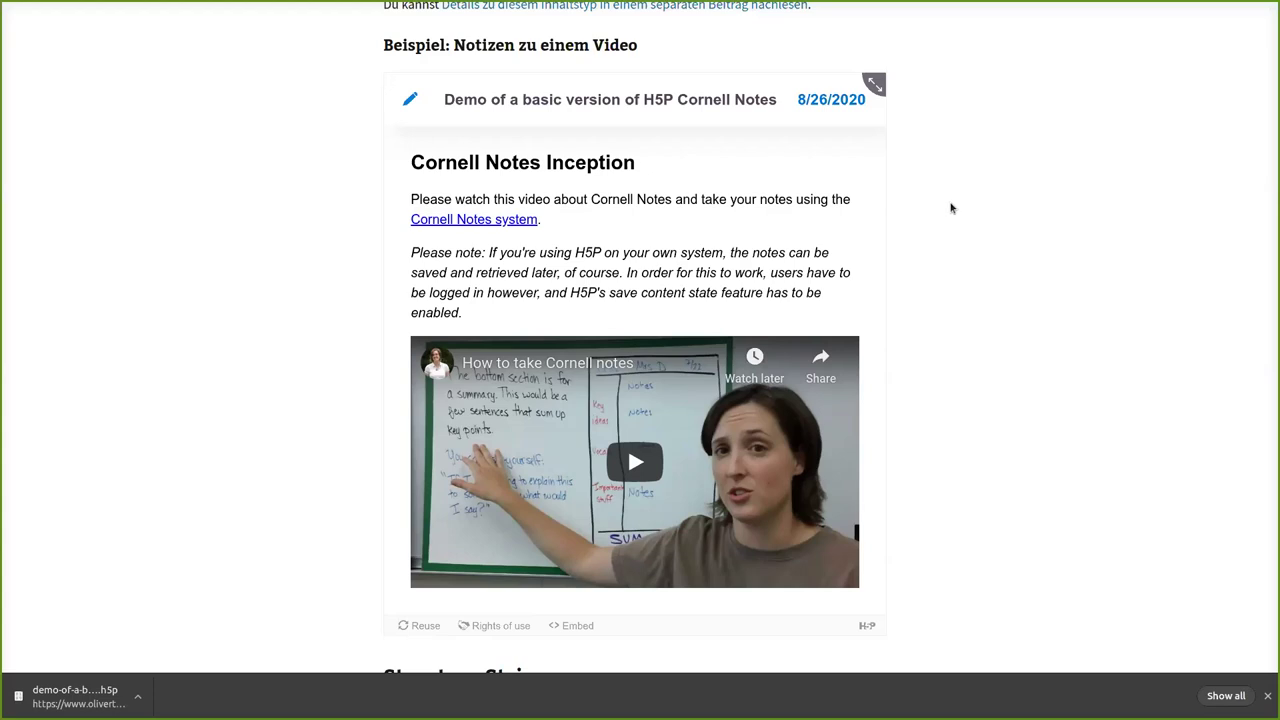
# Return to the examples article and examine the Structure Strip example on the London Docklands evaluation.
pyautogui.scroll(-5, 950, 208)
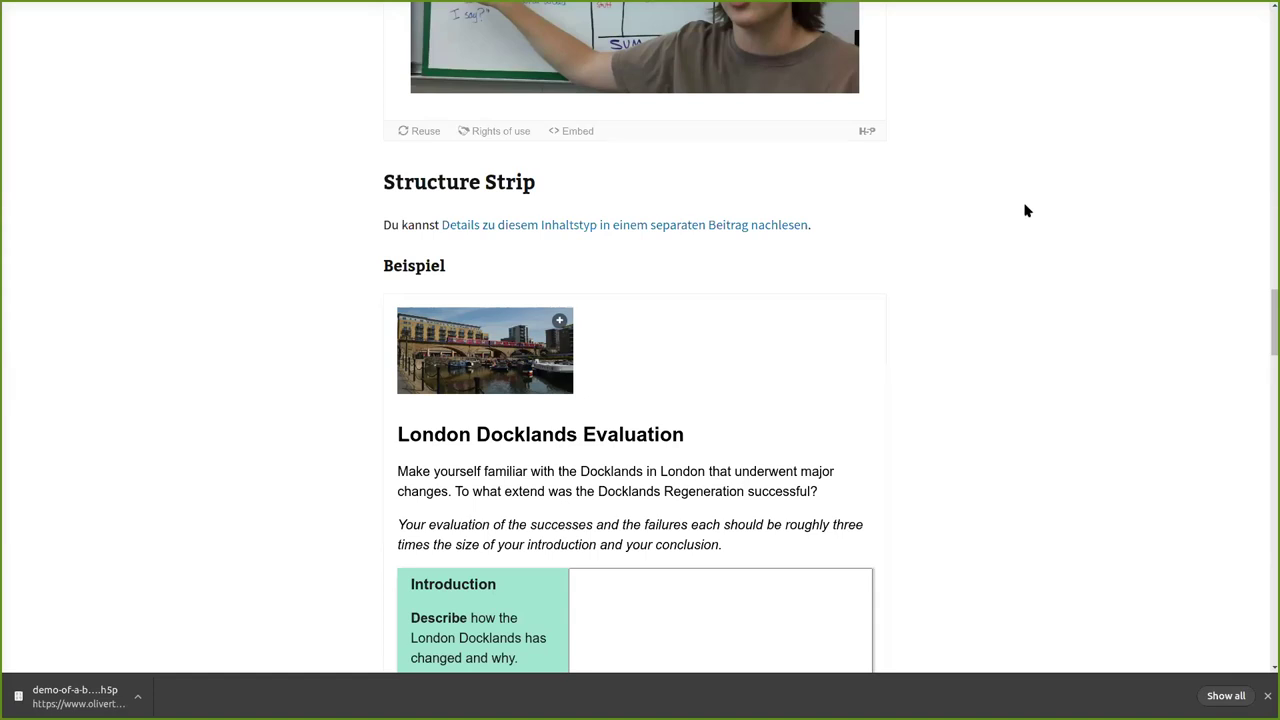
pyautogui.scroll(-1, 1025, 210)
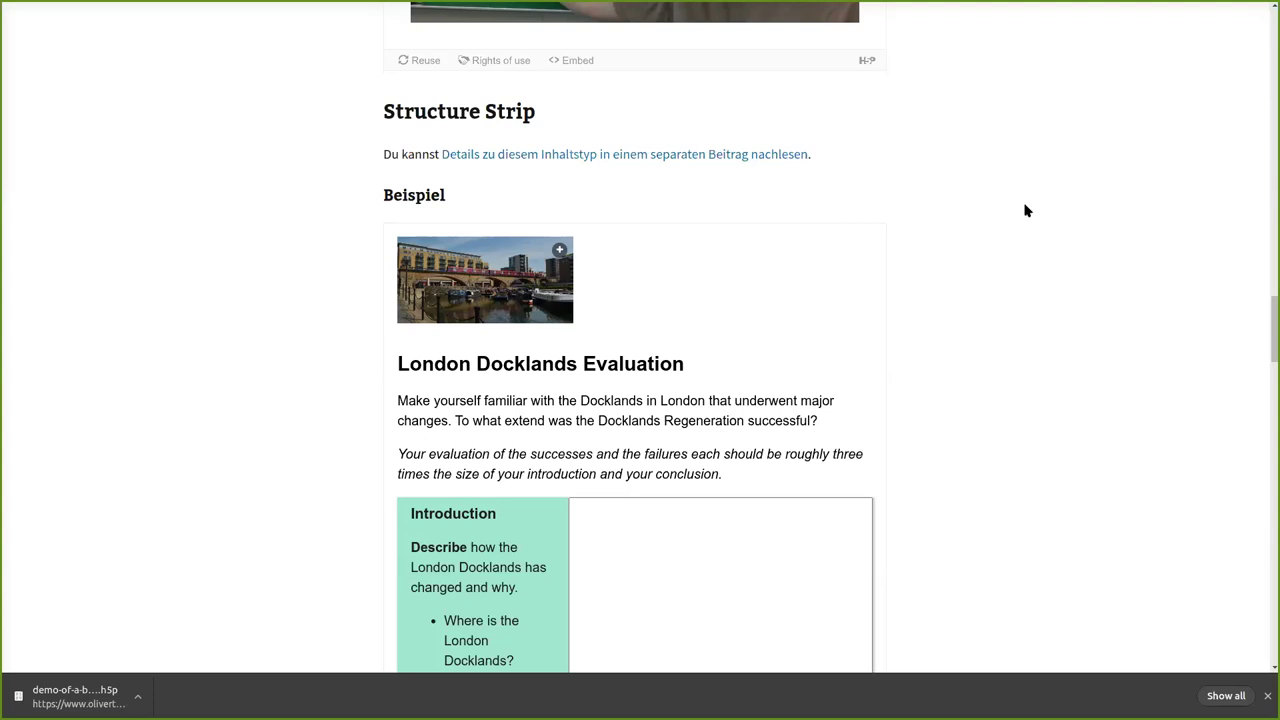
pyautogui.scroll(-1, 1010, 220)
pyautogui.scroll(-3, 1010, 220)
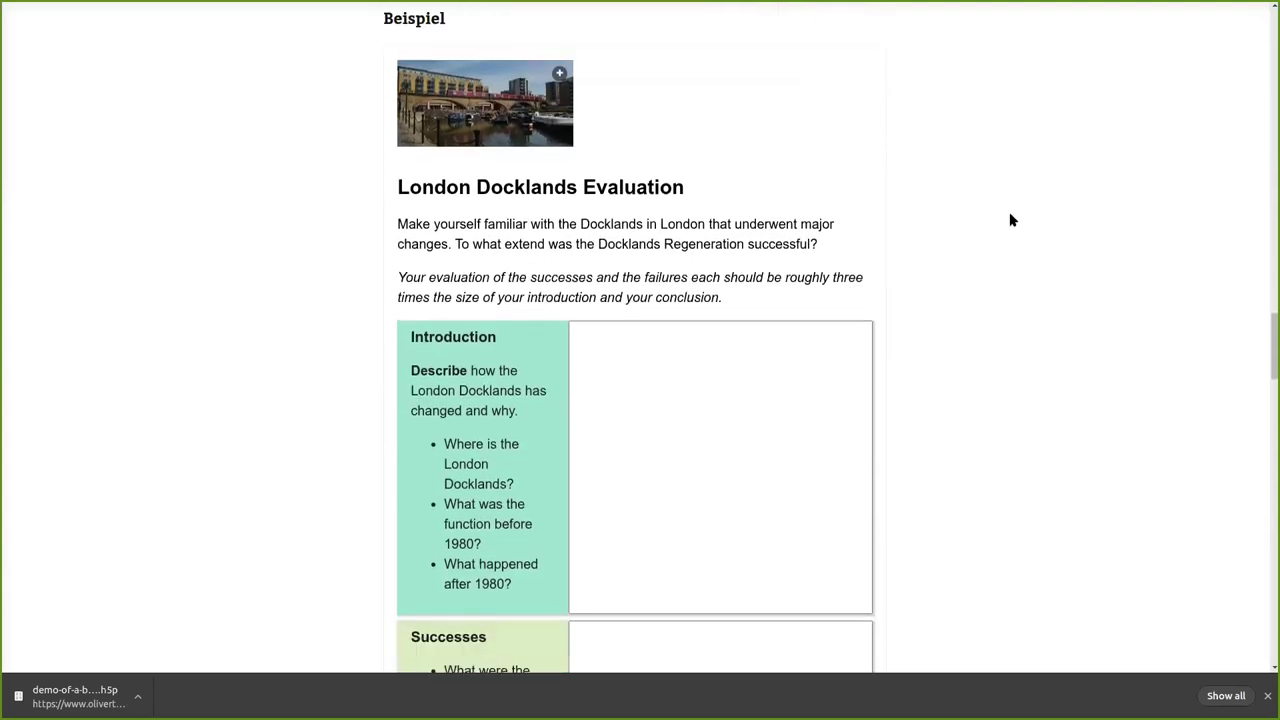